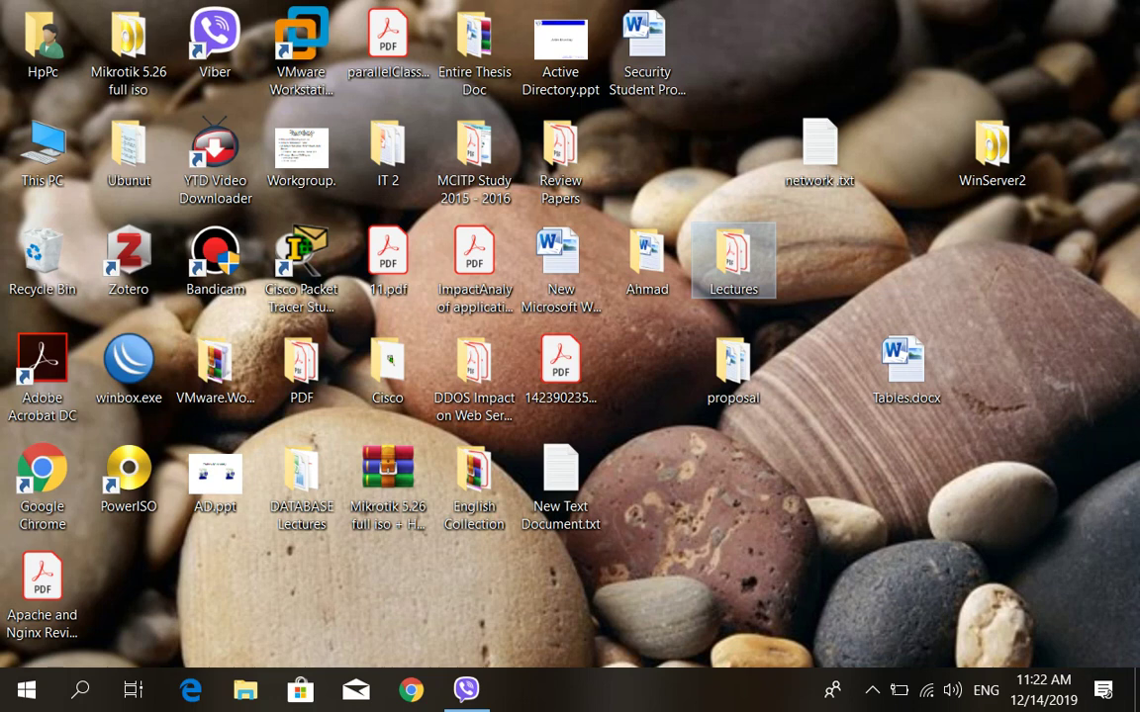
- Select the VMware Workstation shortcut on the desktop
click(301, 49)
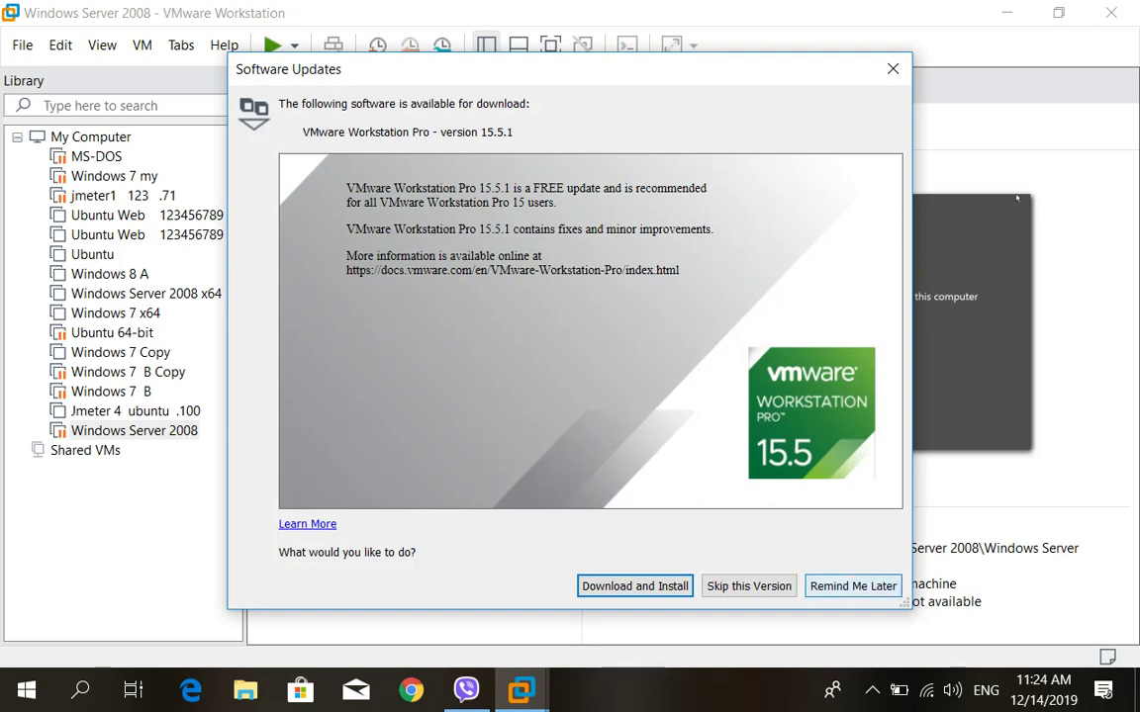
- Dismiss the 15.5.1 update offer, return to Home, and start a new virtual machine
key(Escape)
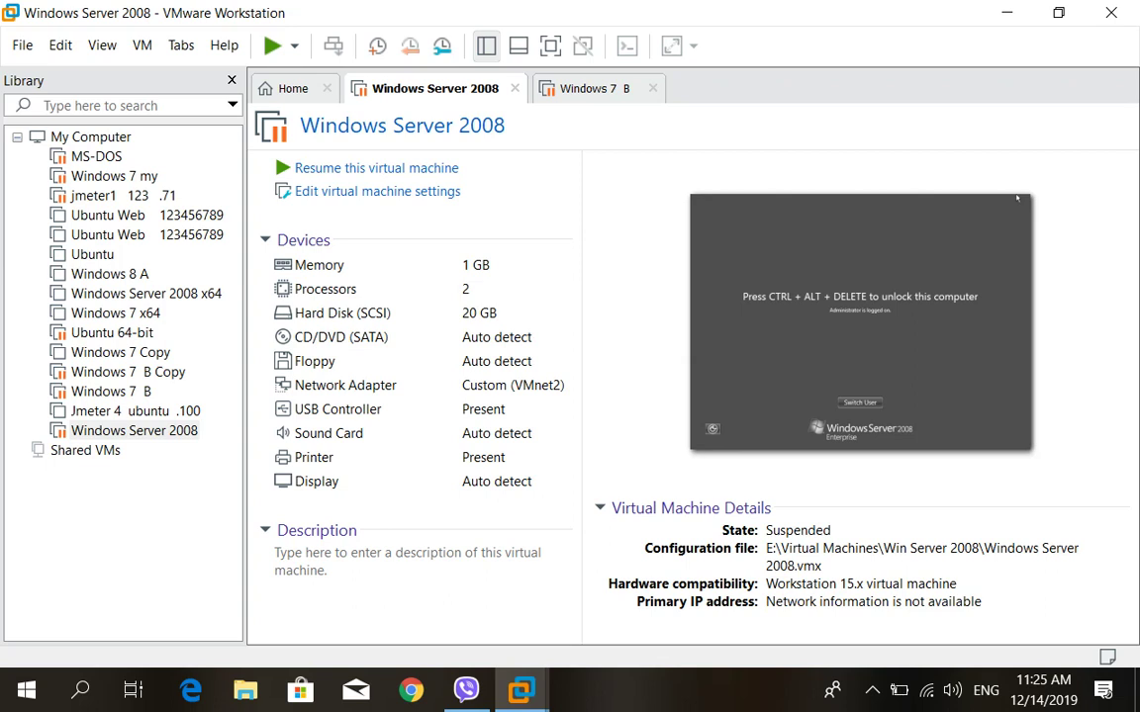
key(ctrl+shift+Tab)
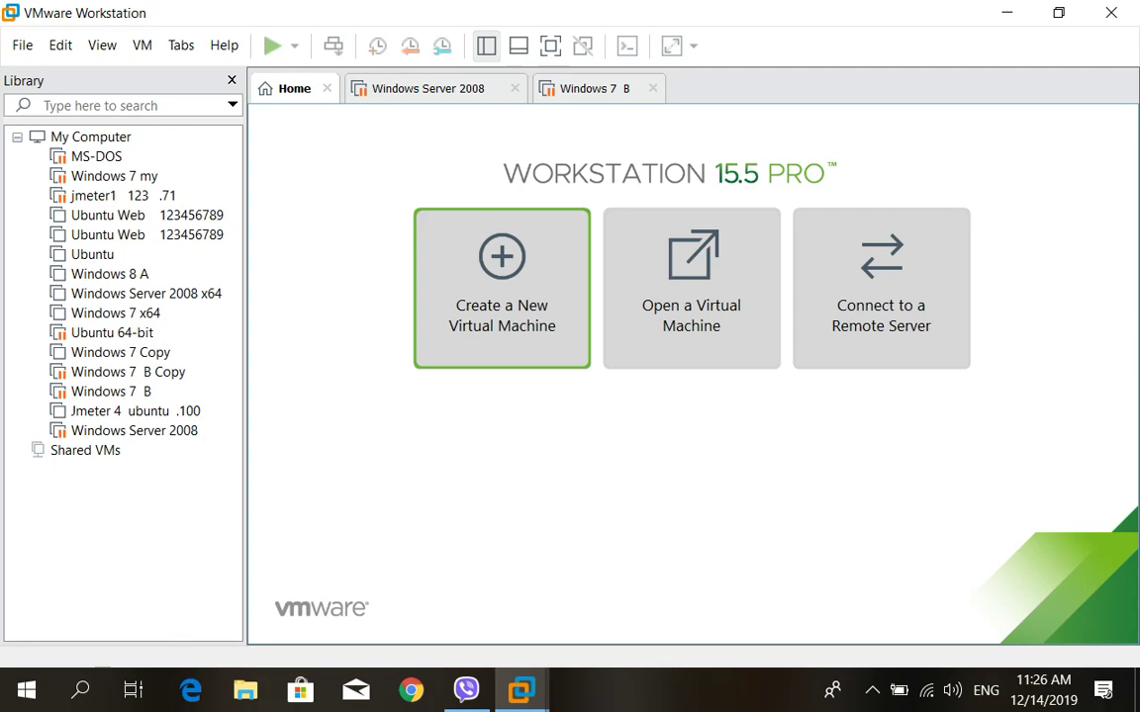
key(ctrl+n)
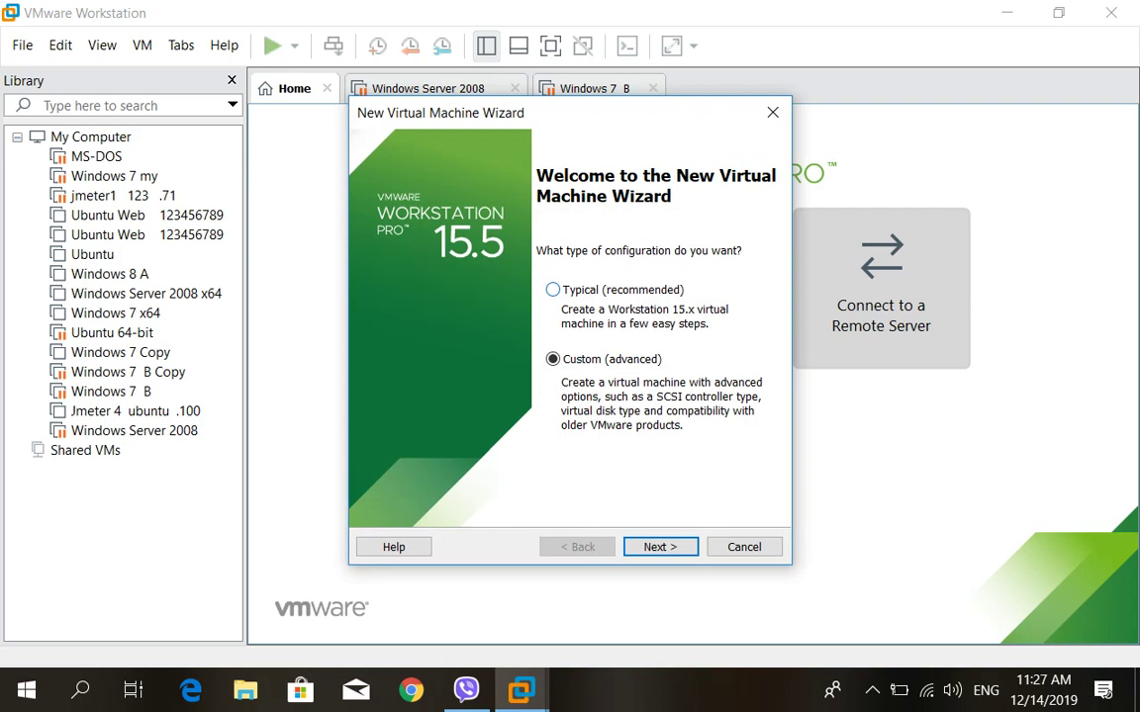
- Choose the Typical configuration and advance to the installation source page
key(Up)
key(Return)
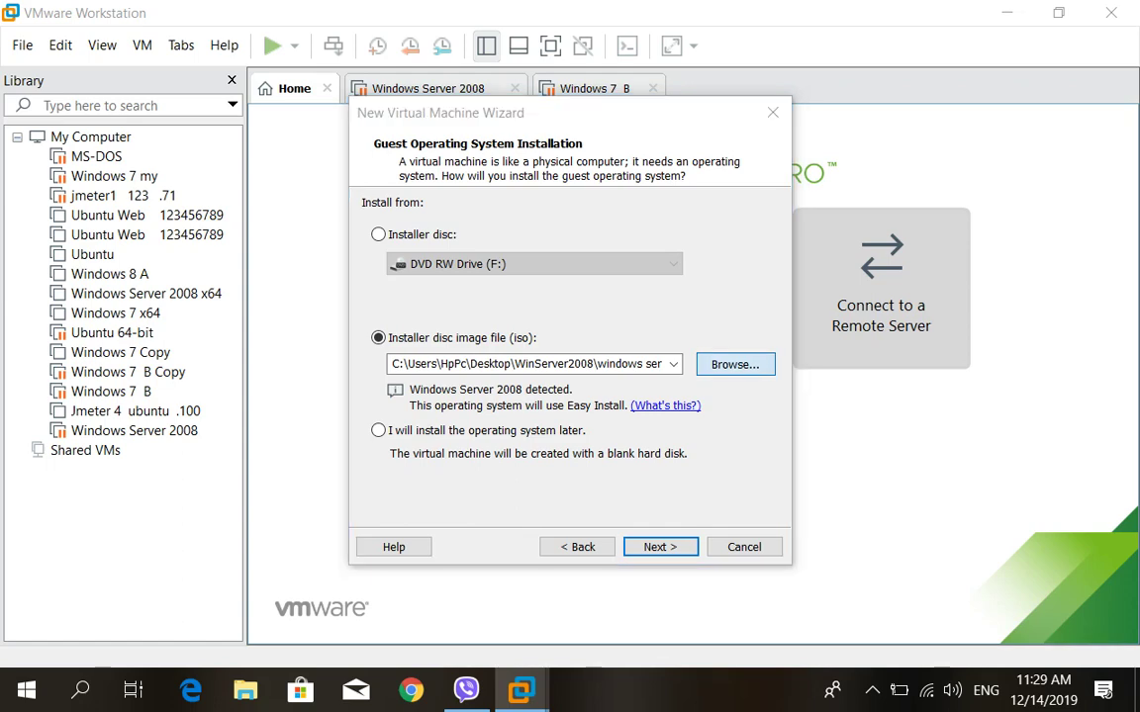
click(735, 364)
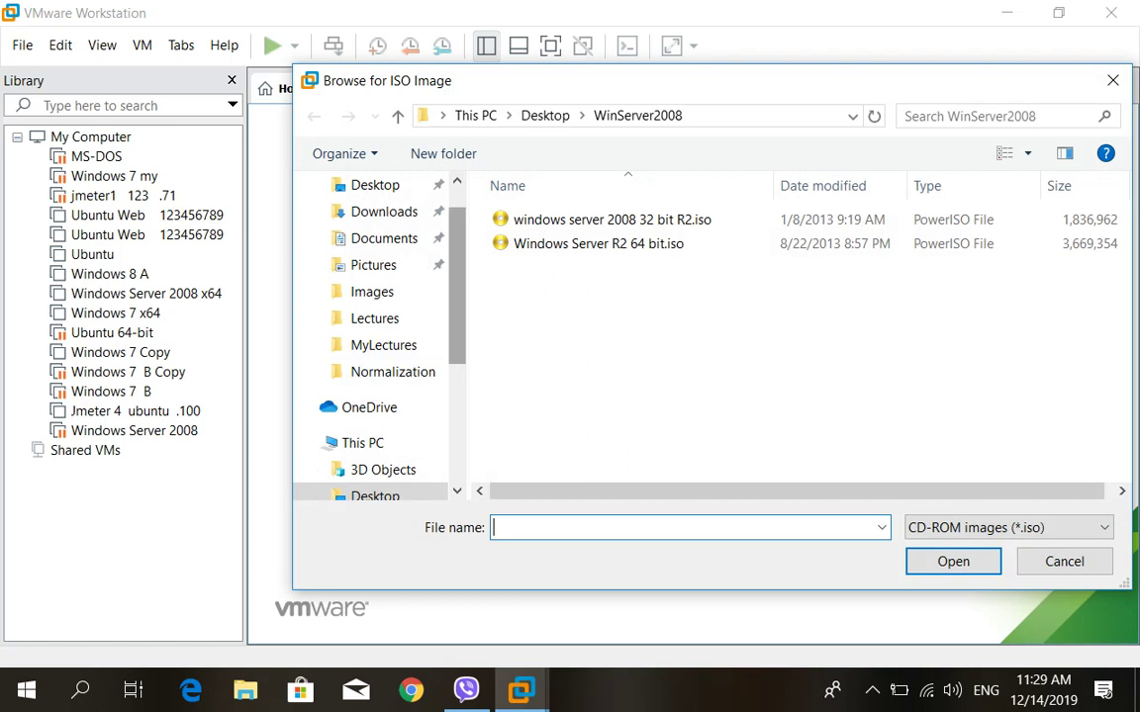
scroll(376, 336, down, 3)
scroll(375, 336, down, 3)
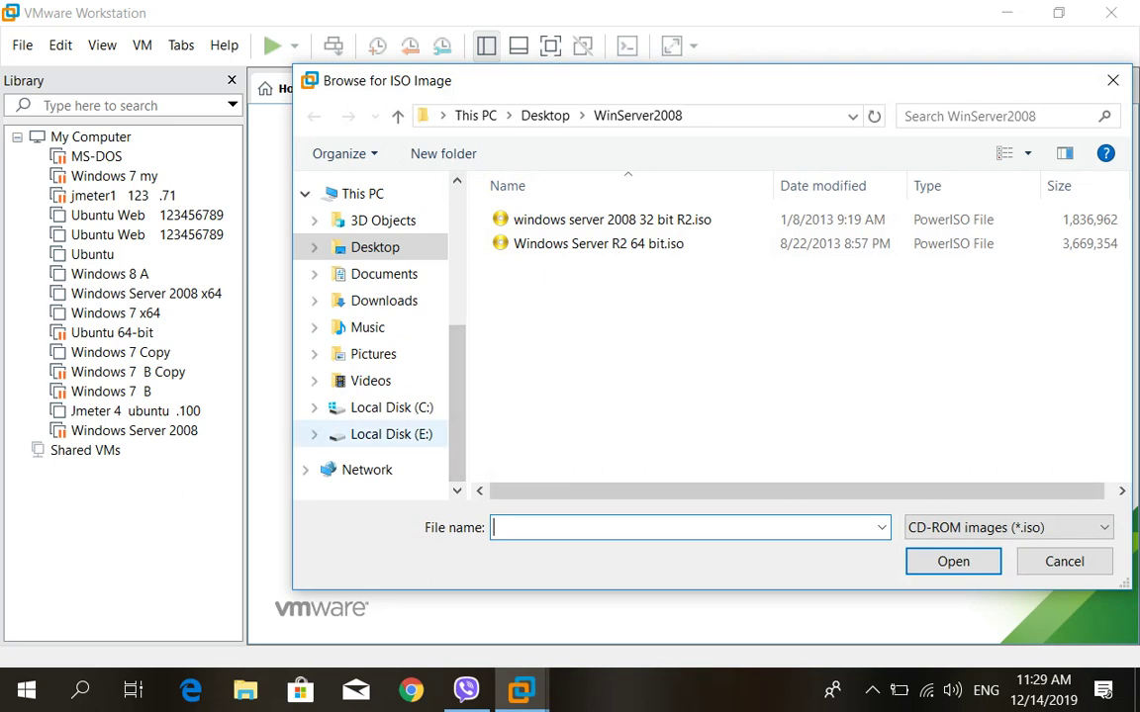
click(391, 434)
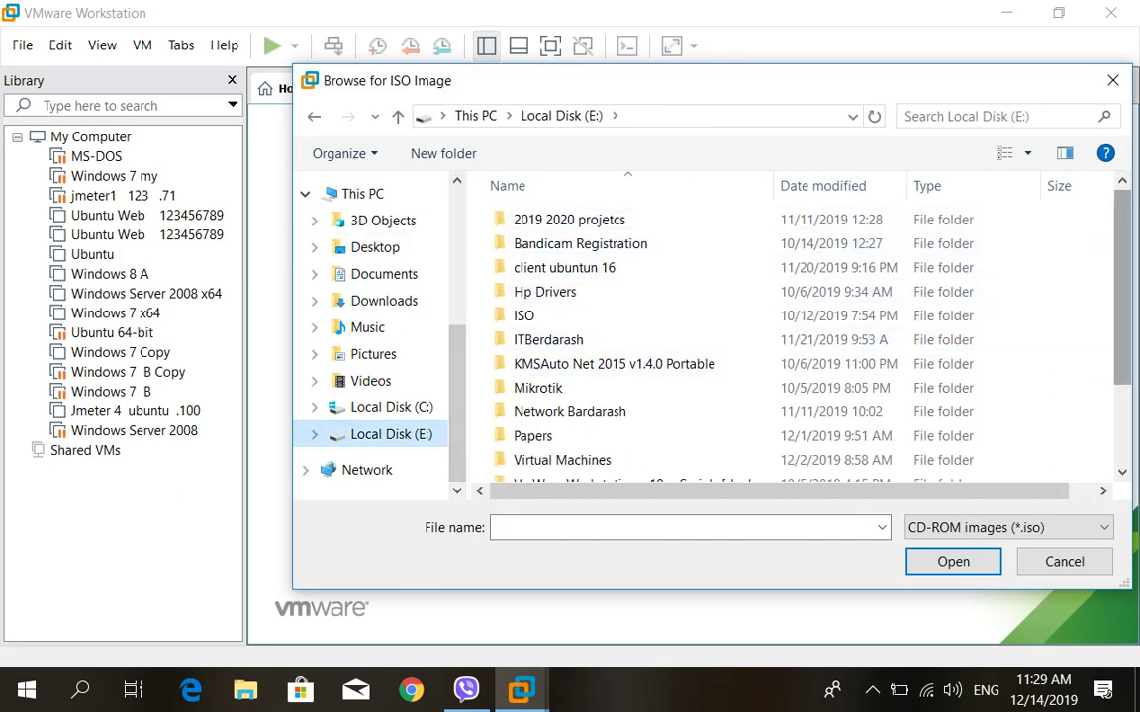
scroll(732, 336, down, 2)
scroll(732, 337, down, 1)
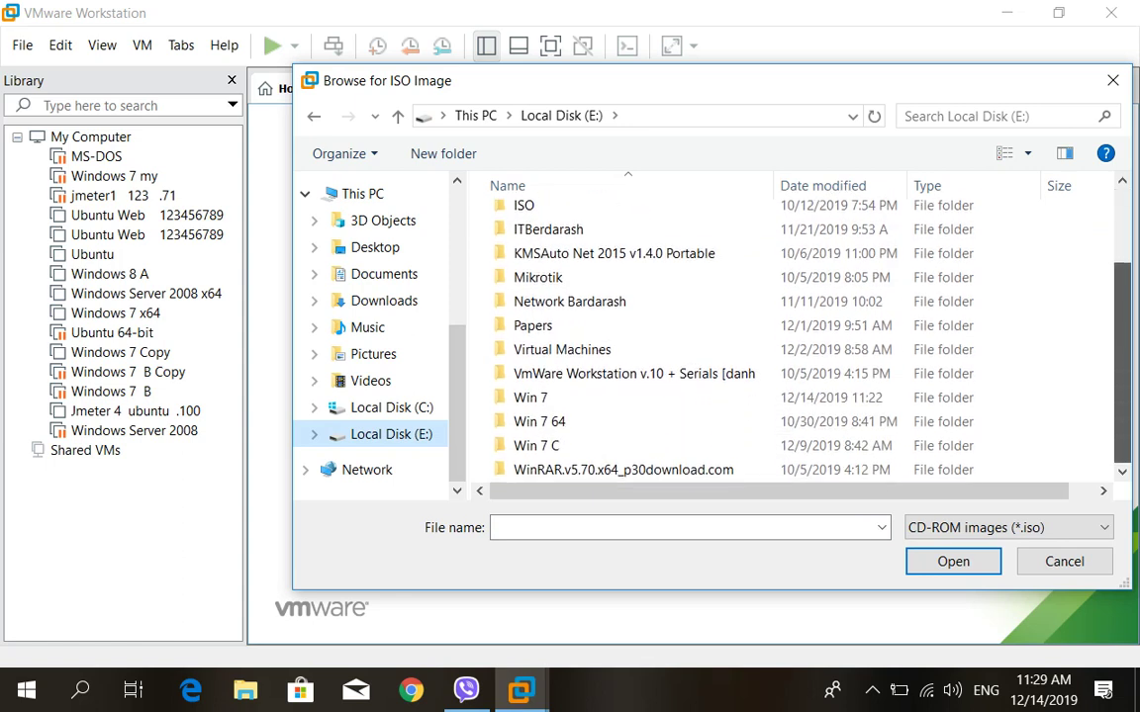
scroll(633, 396, up, 1)
scroll(633, 395, down, 1)
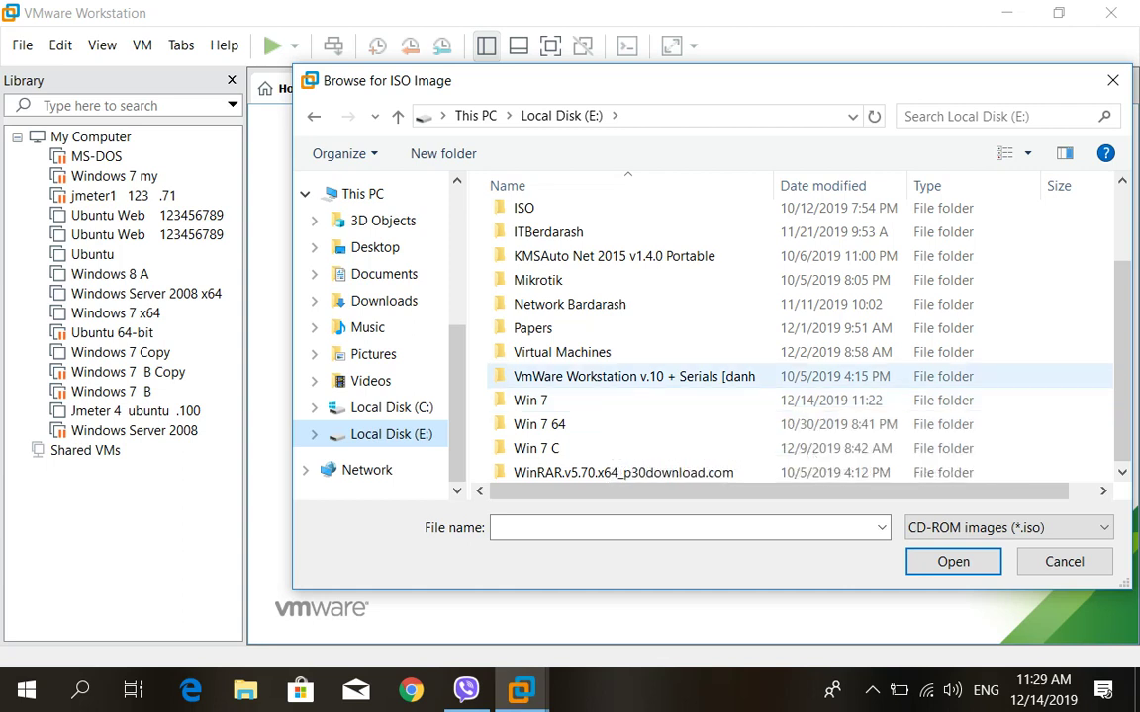
double_click(535, 400)
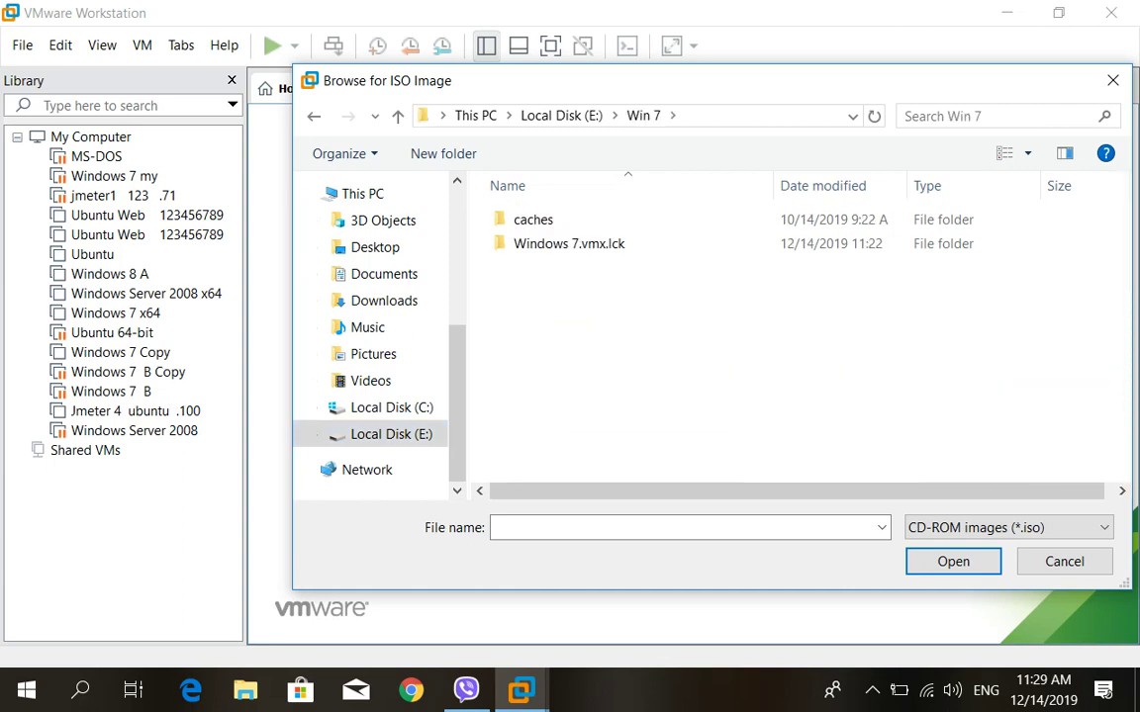
click(398, 116)
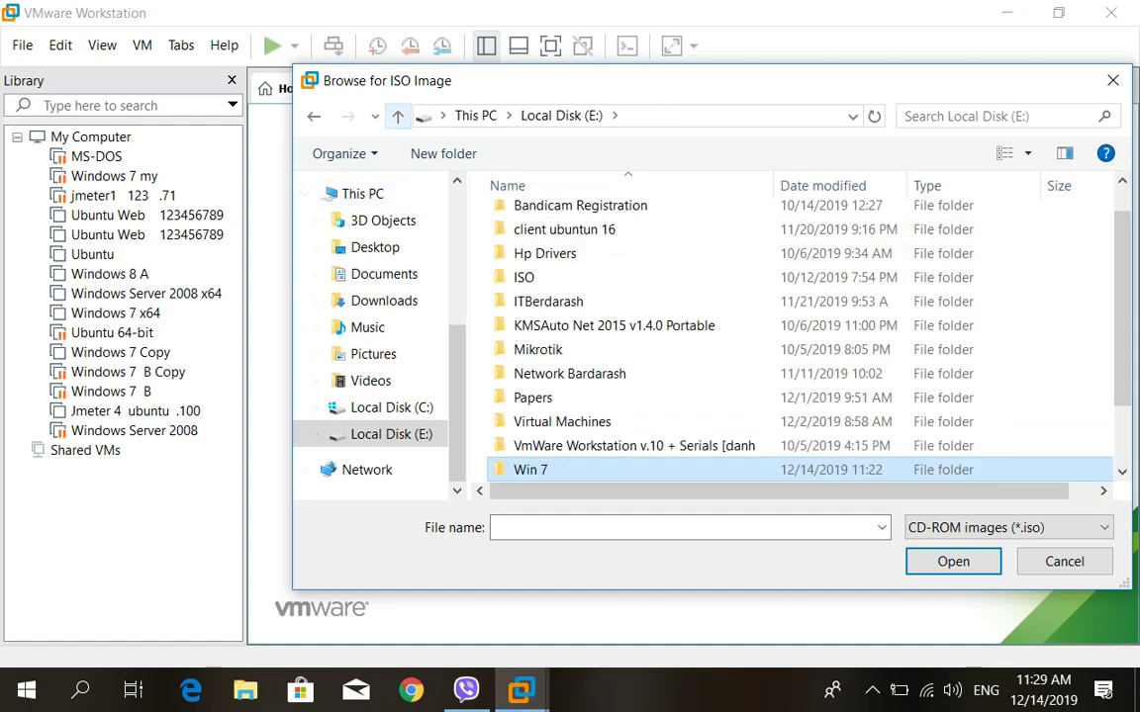
key(Escape)
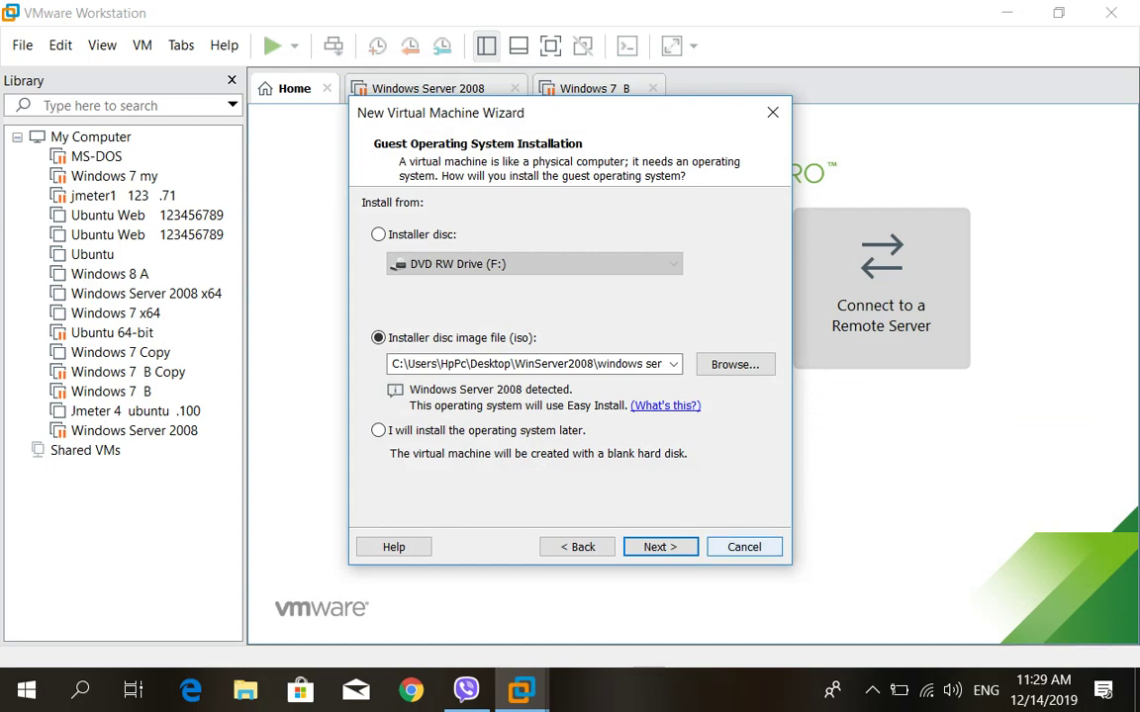
- Cancel the new VM wizard and show the desktop, selecting the WinServer2008 folder
key(Escape)
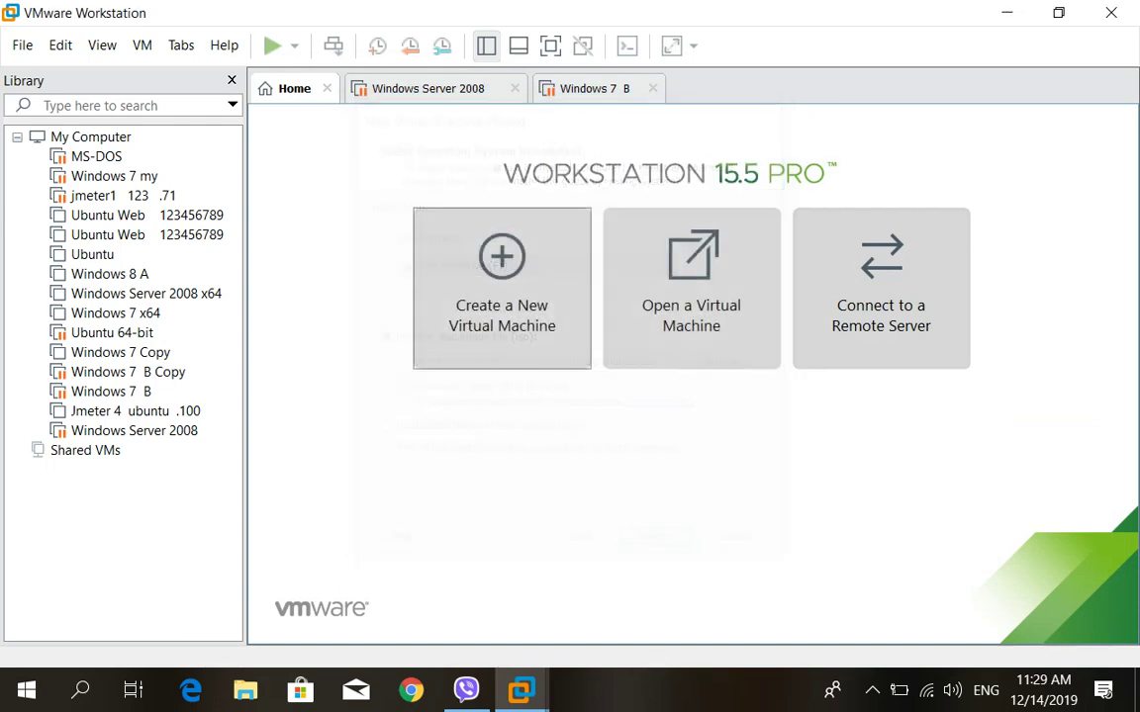
key(super+d)
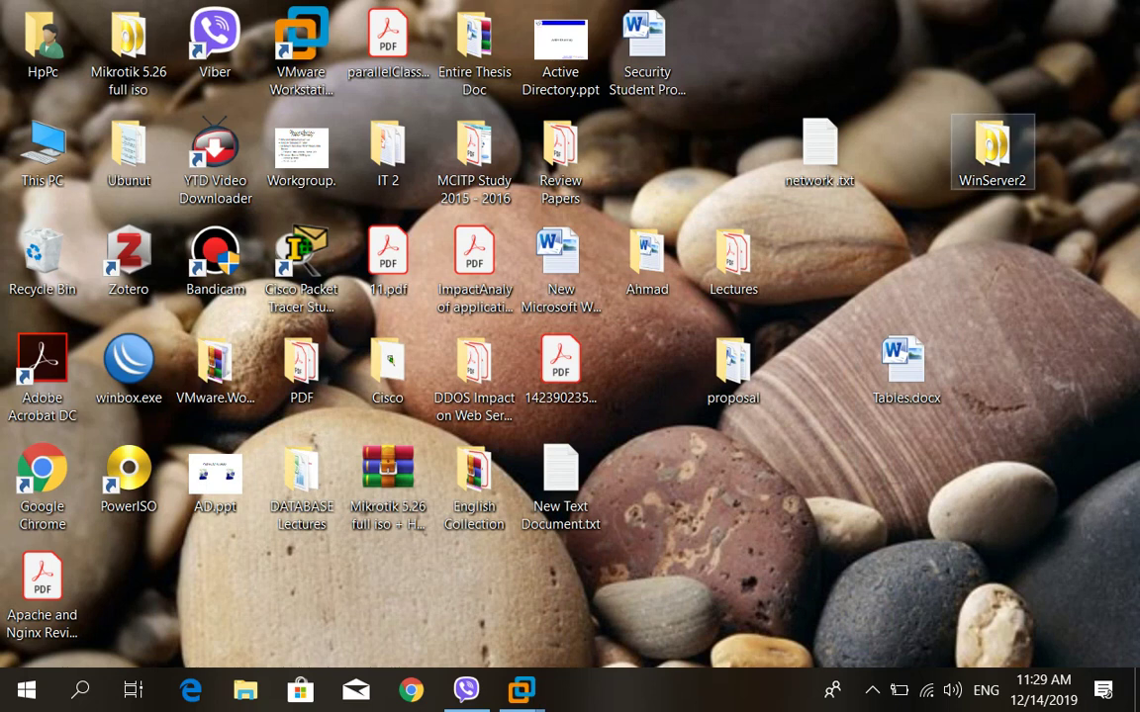
click(992, 148)
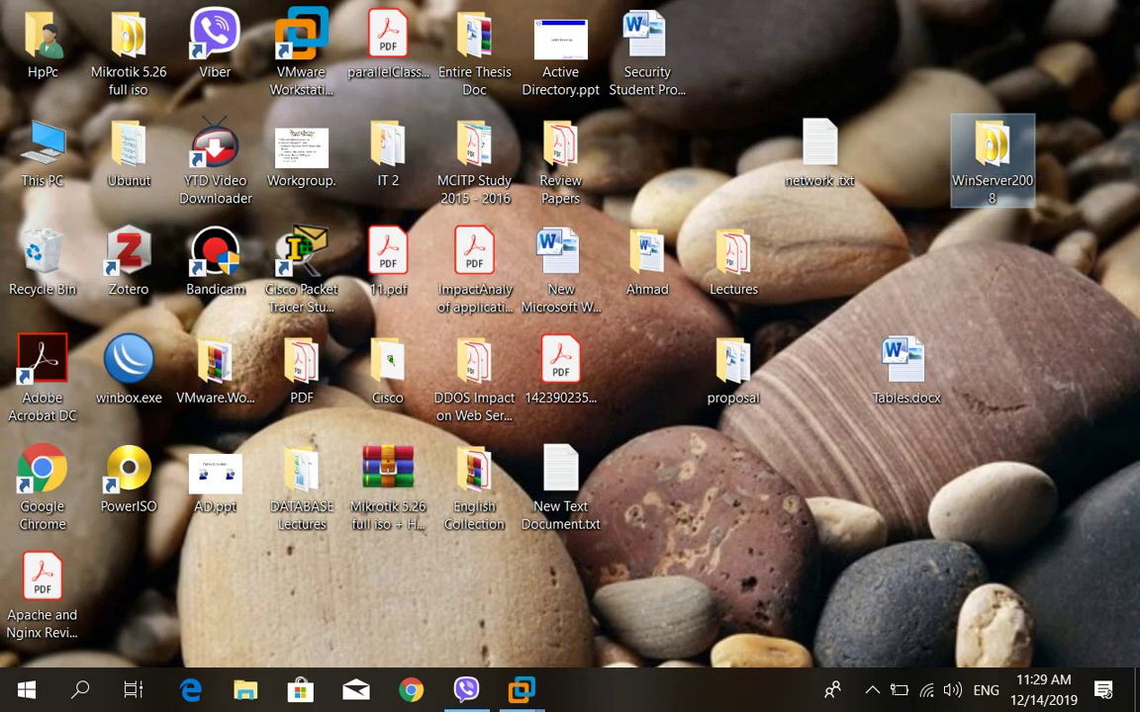
- Search the computer for *.*iso and open HunterTik-v2.3.1.iso in PowerISO
key(super+s)
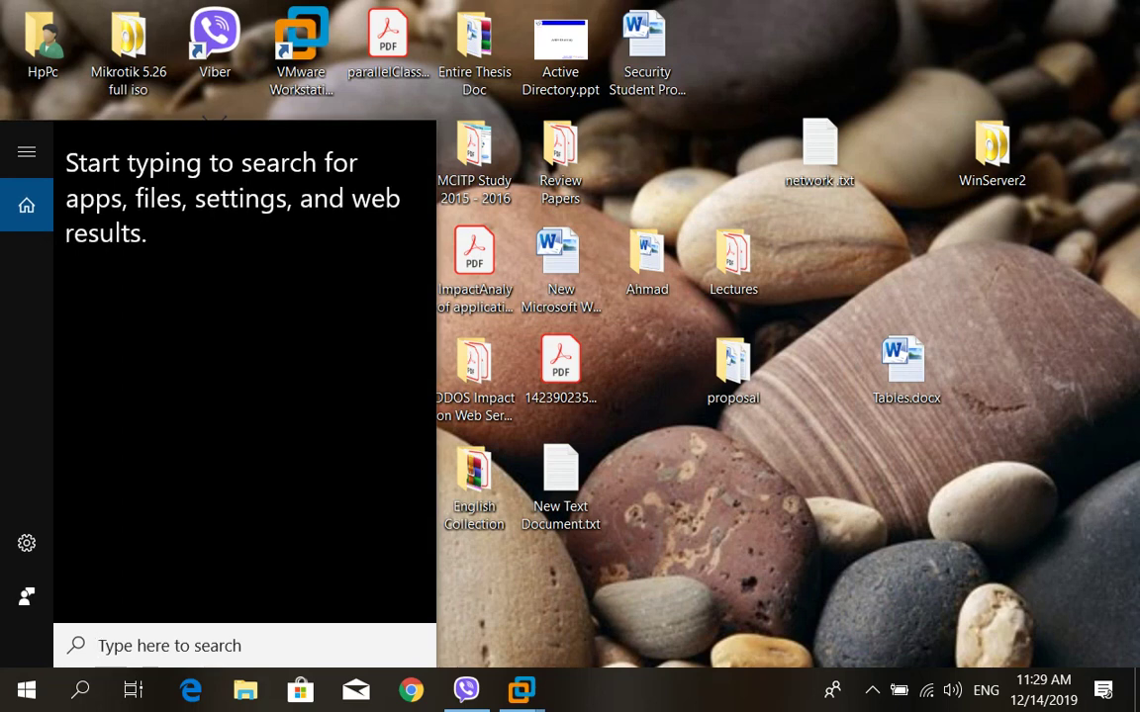
text(*.)
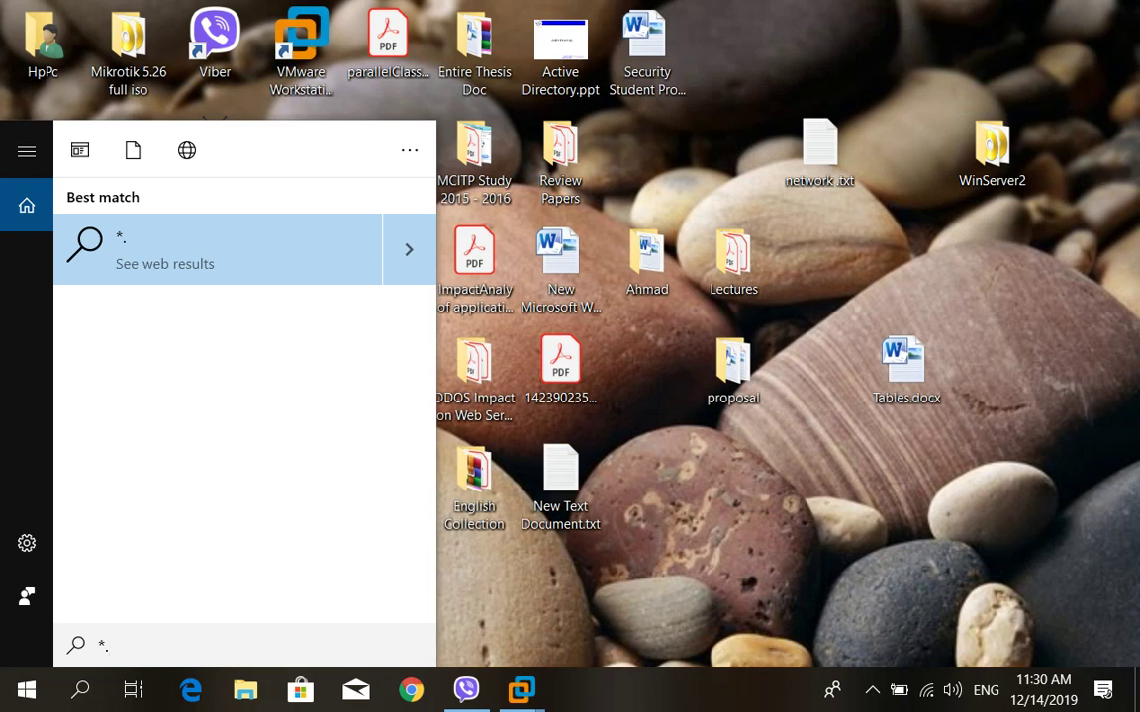
text(*iso)
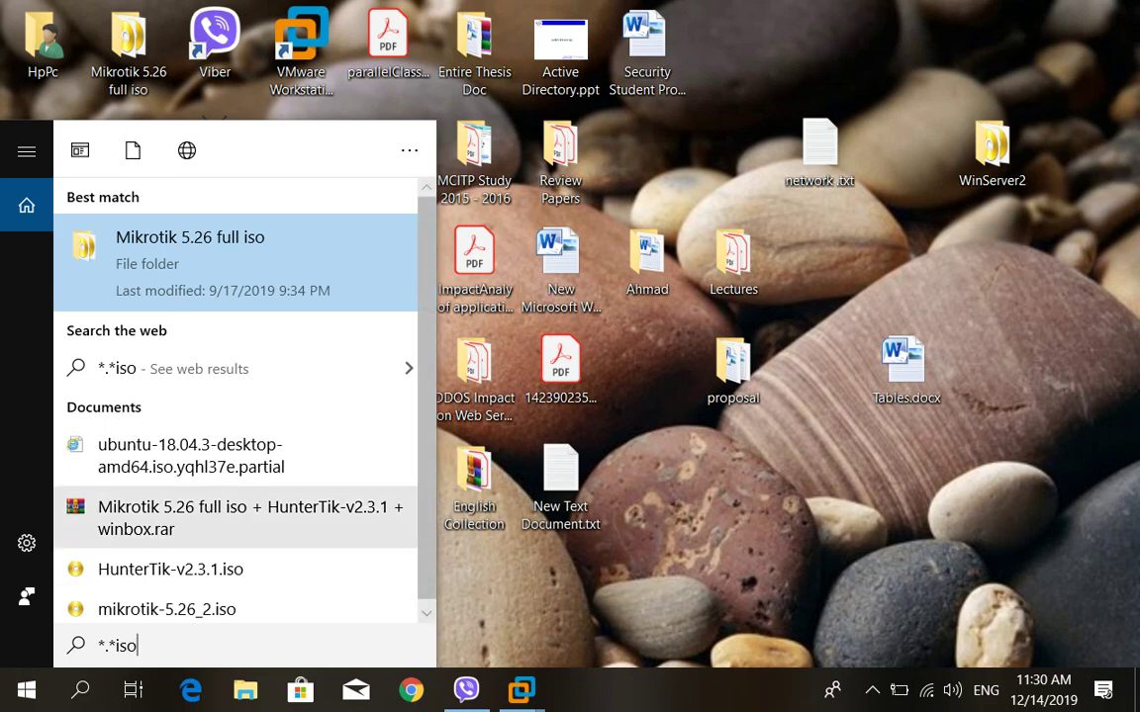
scroll(235, 396, down, 1)
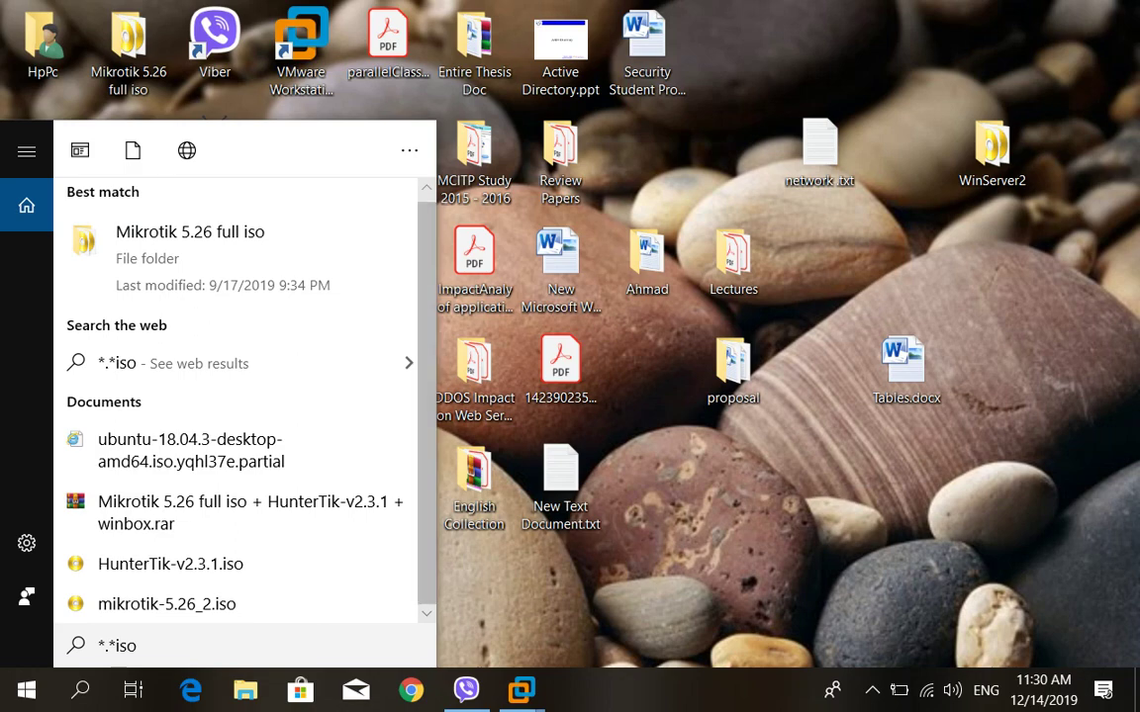
click(170, 564)
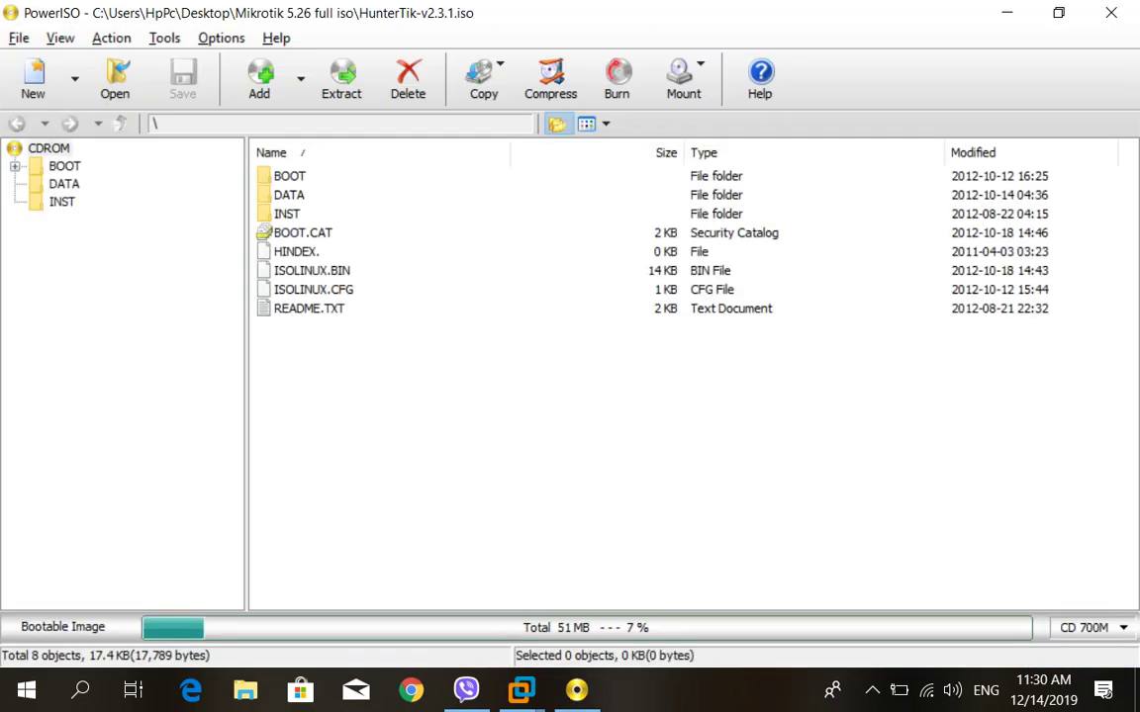
- Close PowerISO with the HunterTik-v2.3.1.iso image
click(1111, 13)
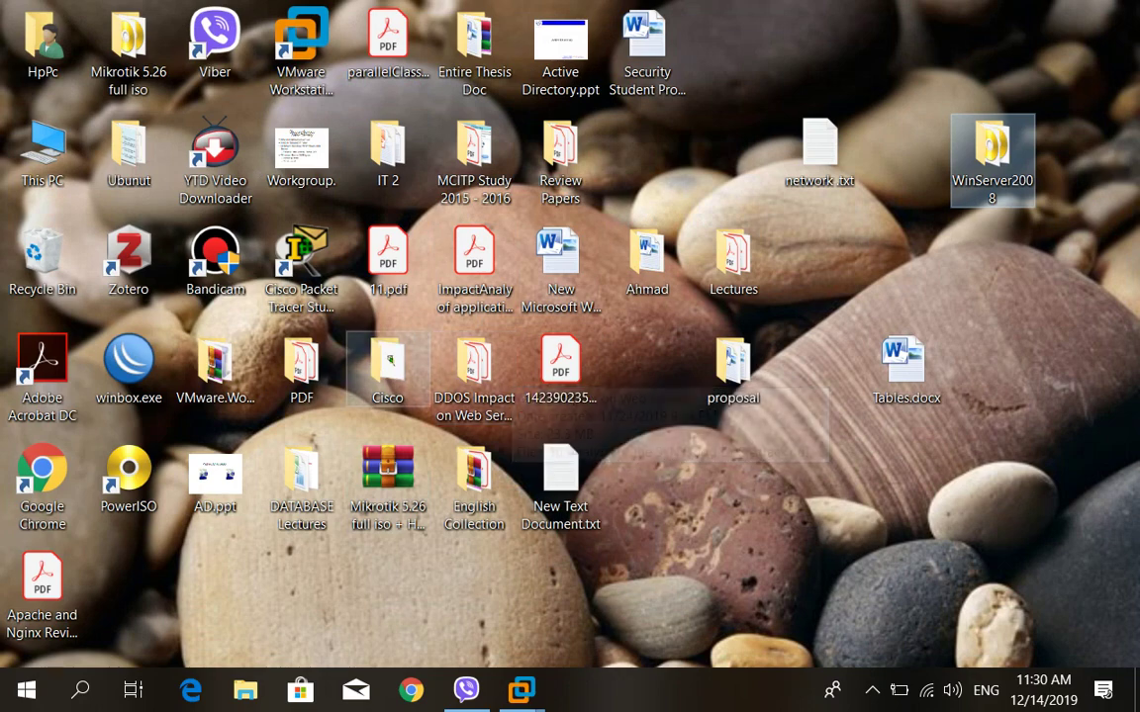
- Search This PC for .iso files, scan the results, then minimize the window
double_click(43, 149)
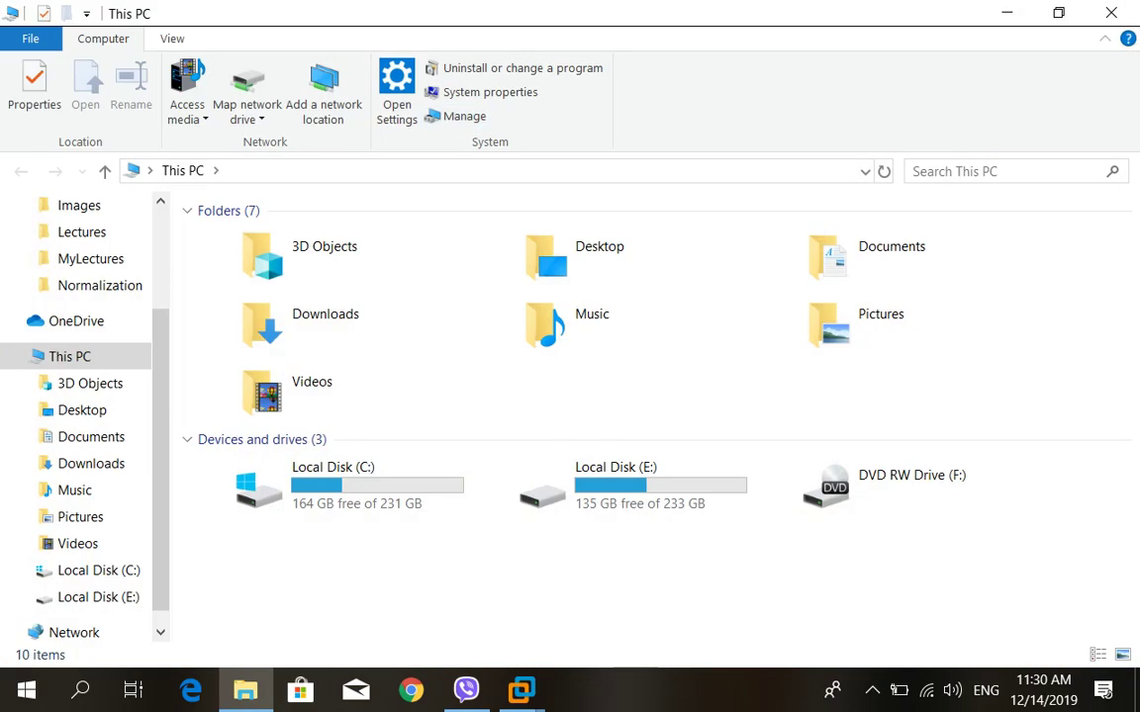
click(912, 171)
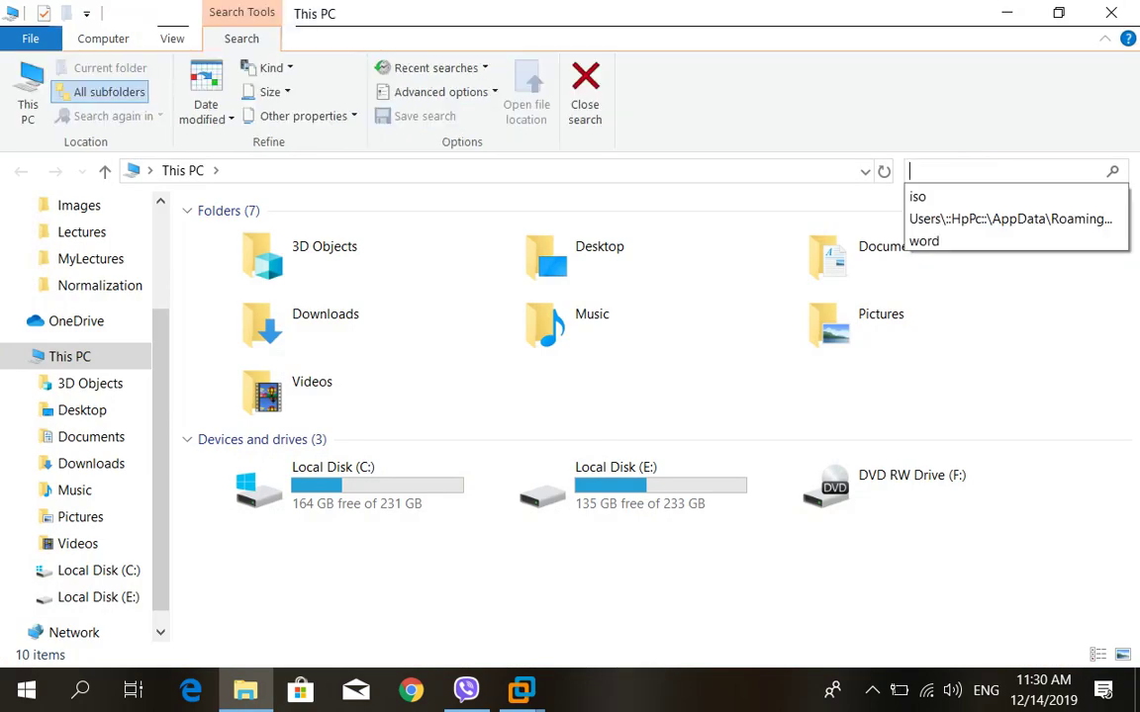
text(.iso)
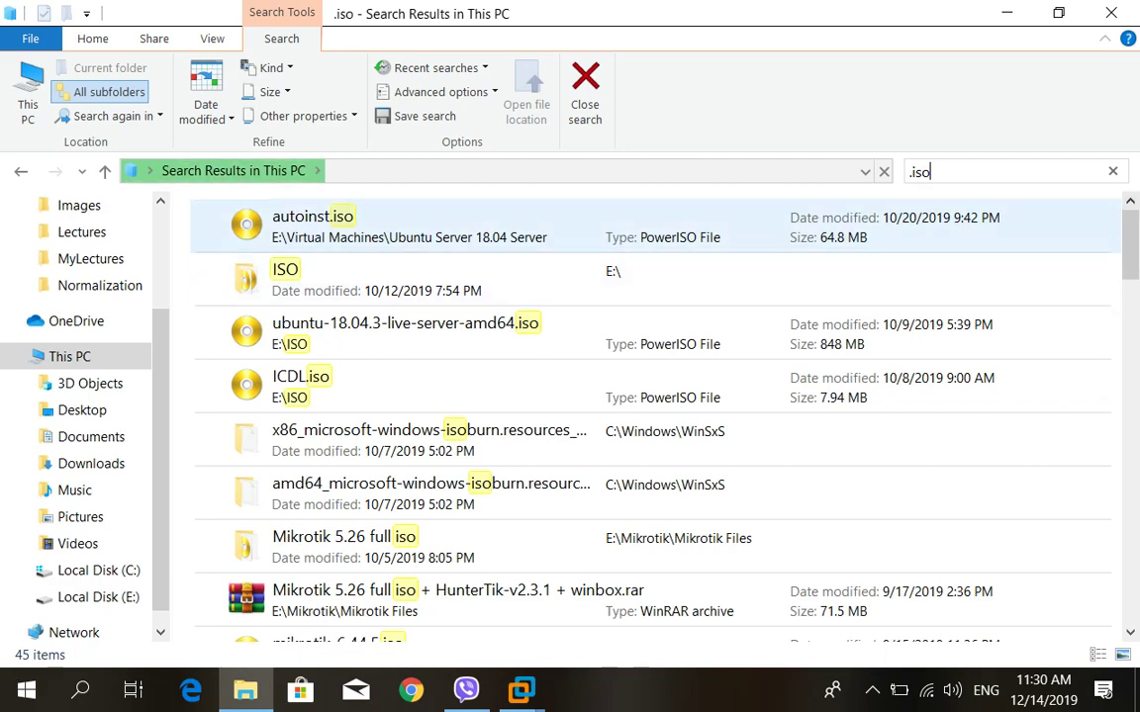
scroll(653, 410, down, 4)
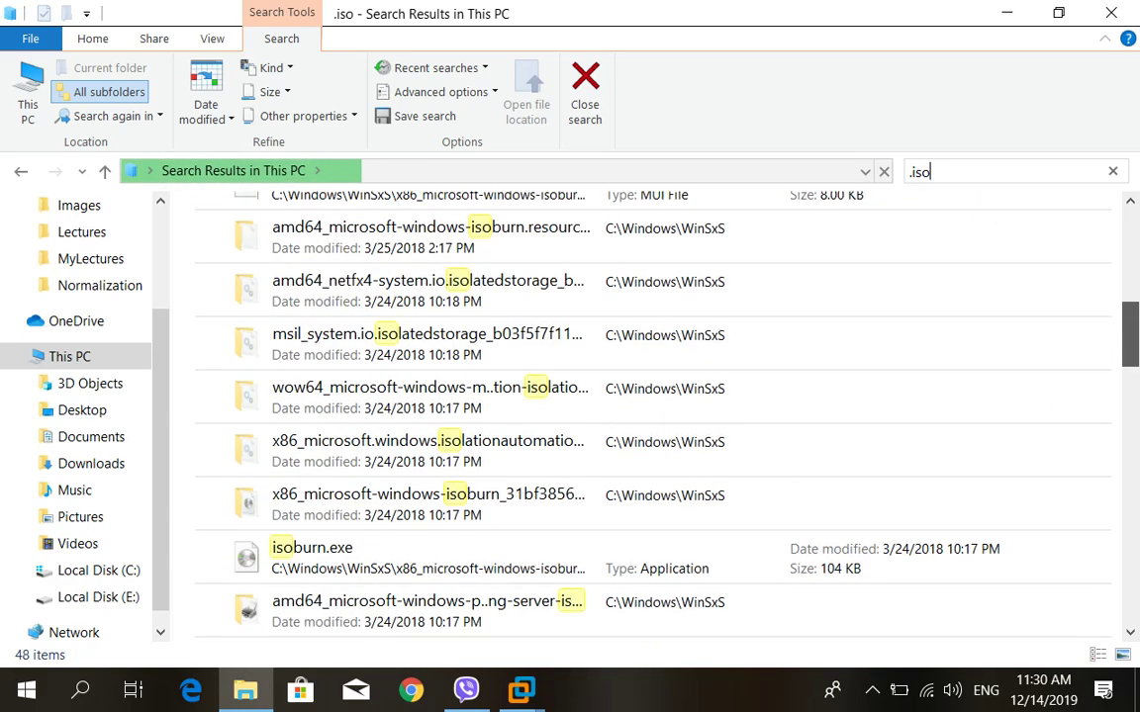
scroll(653, 410, down, 1)
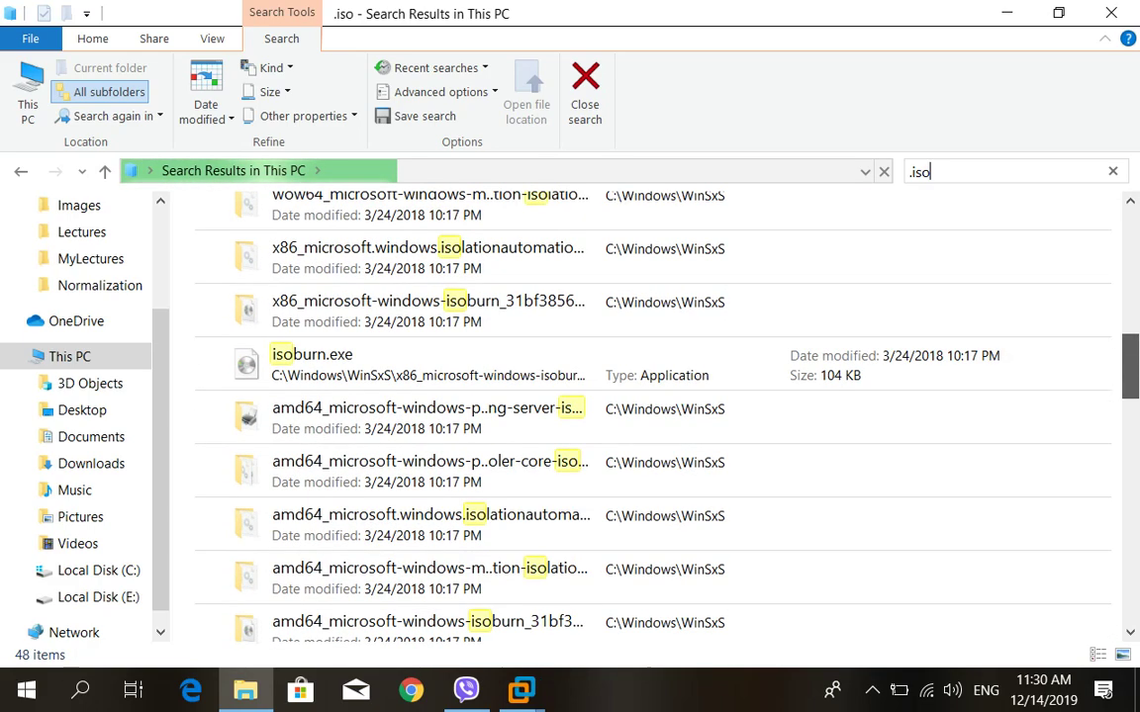
scroll(653, 410, down, 5)
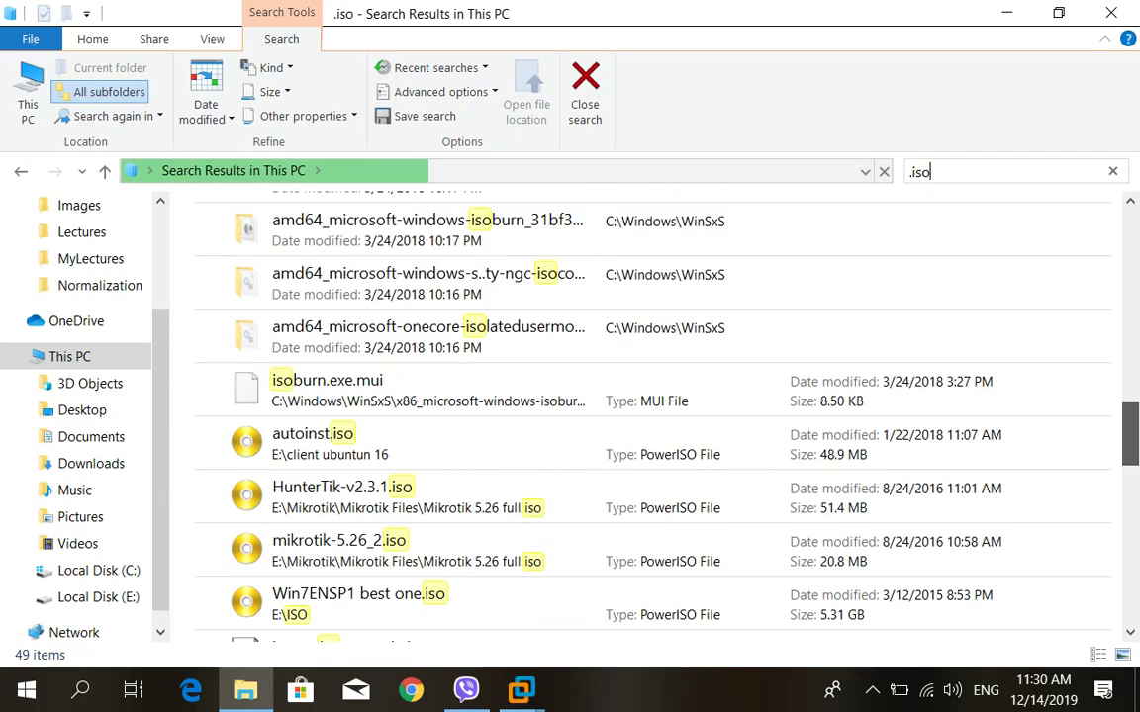
scroll(653, 410, down, 3)
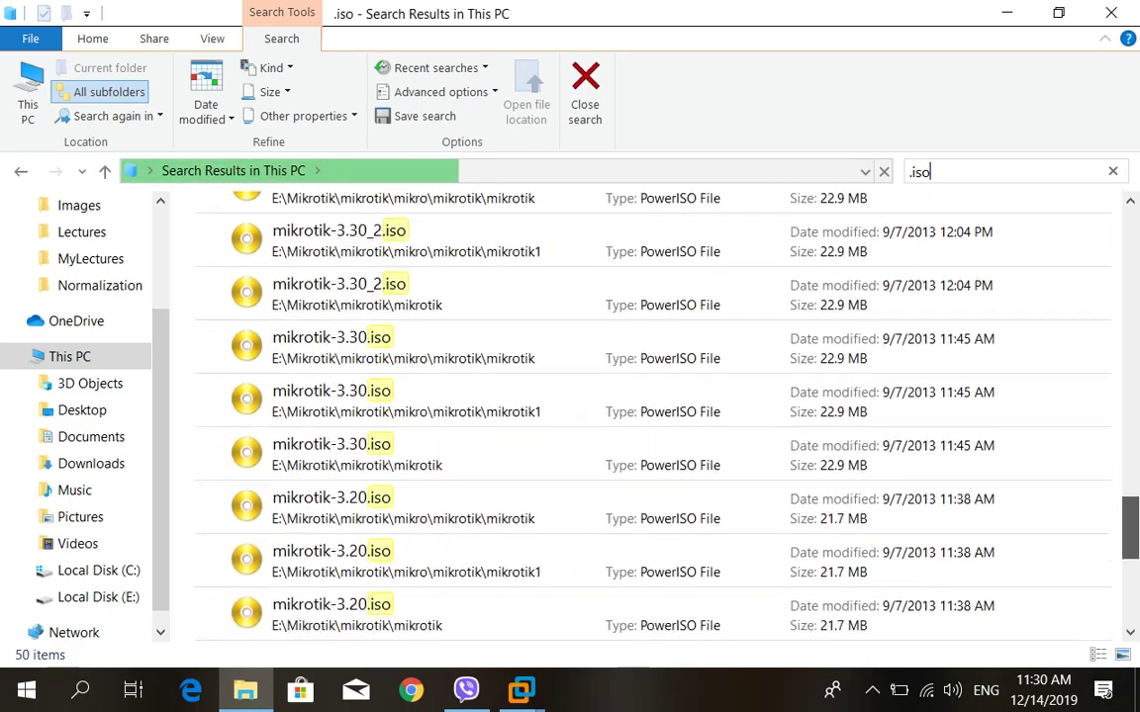
scroll(653, 411, down, 3)
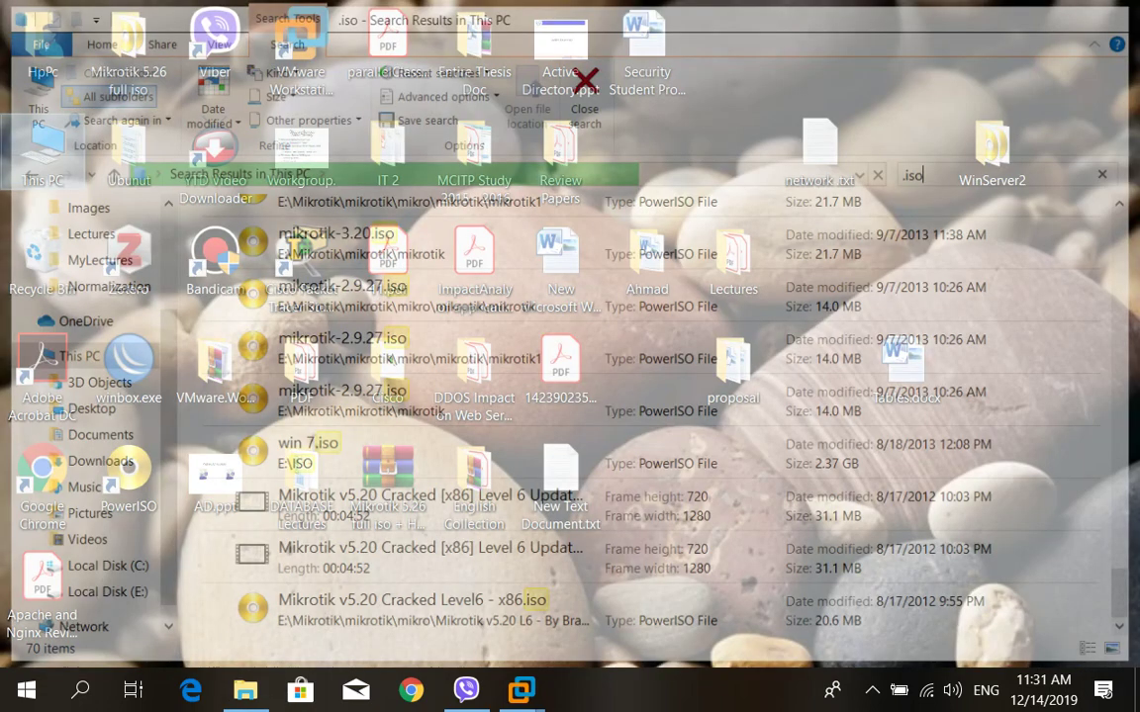
click(1006, 13)
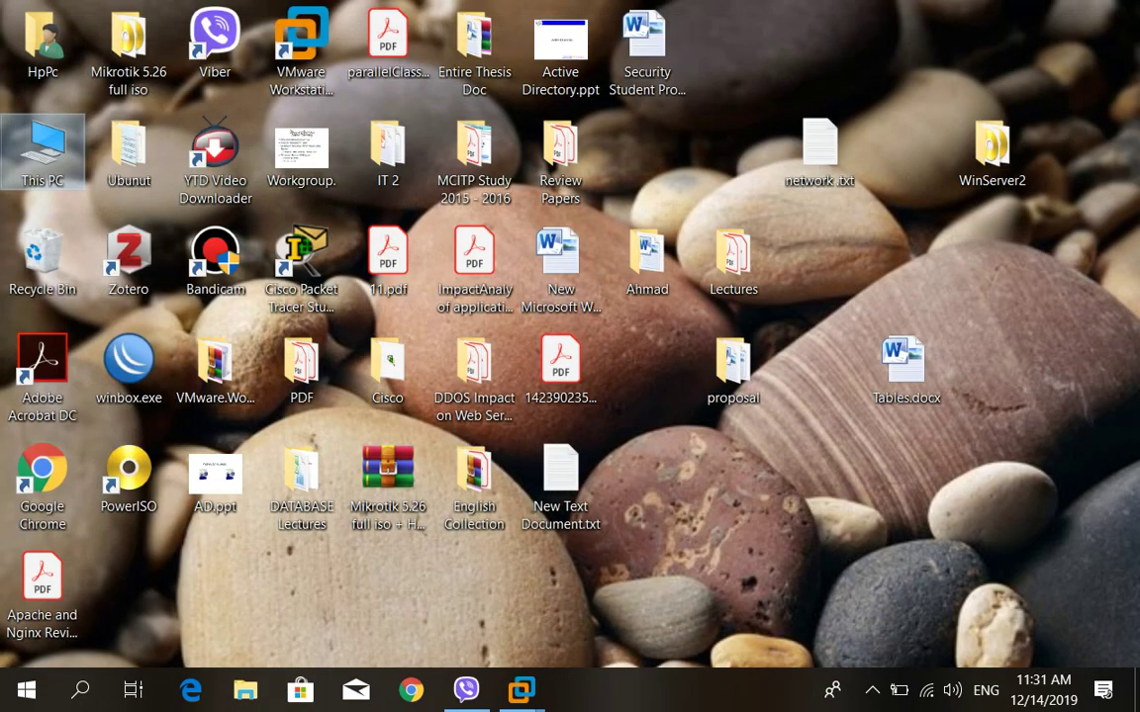
- Locate Win7ENSP1 best one.iso in the ISO folder on Local Disk (E:), then minimize Explorer
double_click(43, 149)
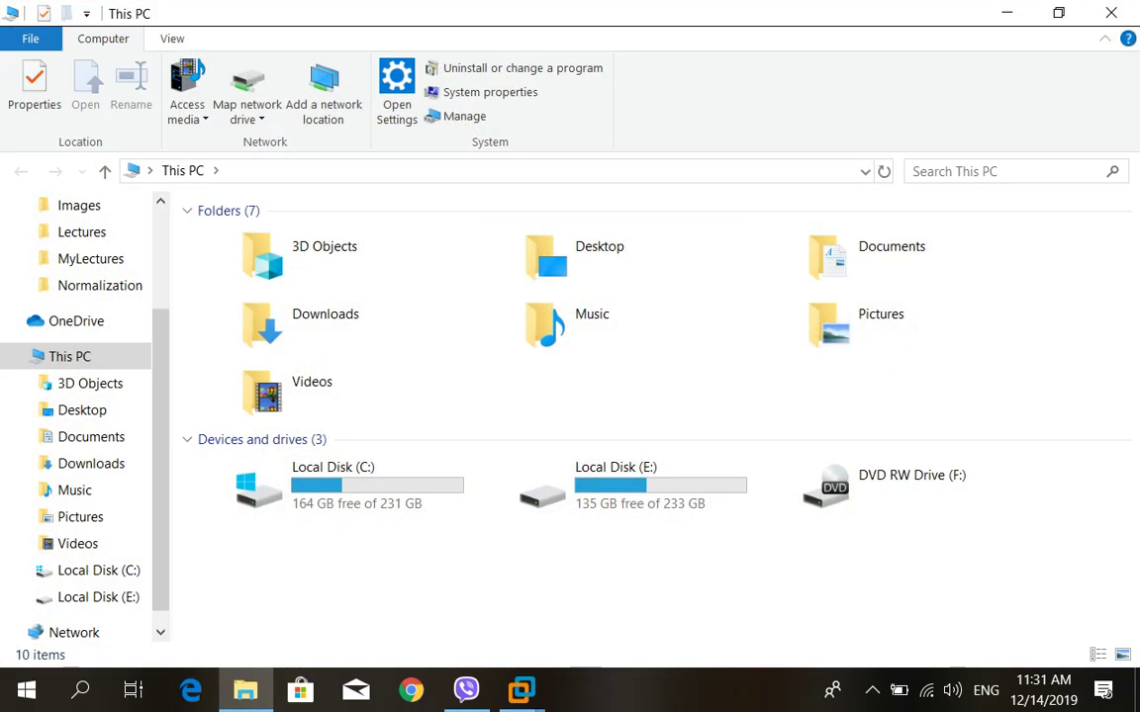
double_click(613, 484)
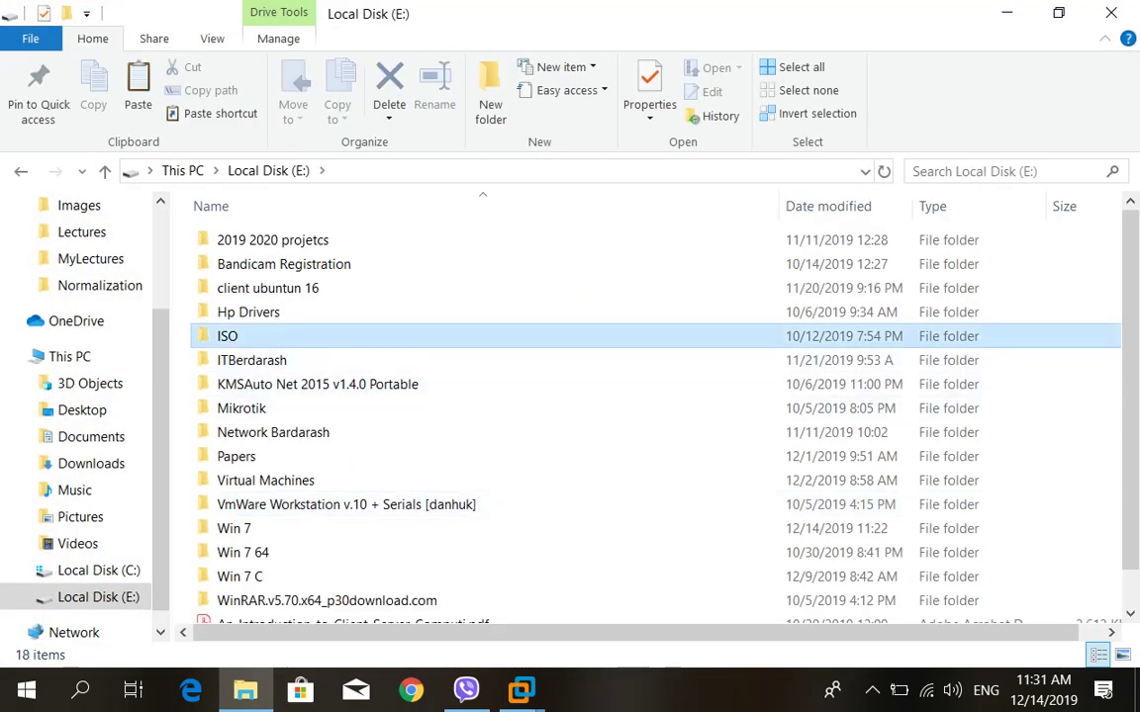
double_click(554, 336)
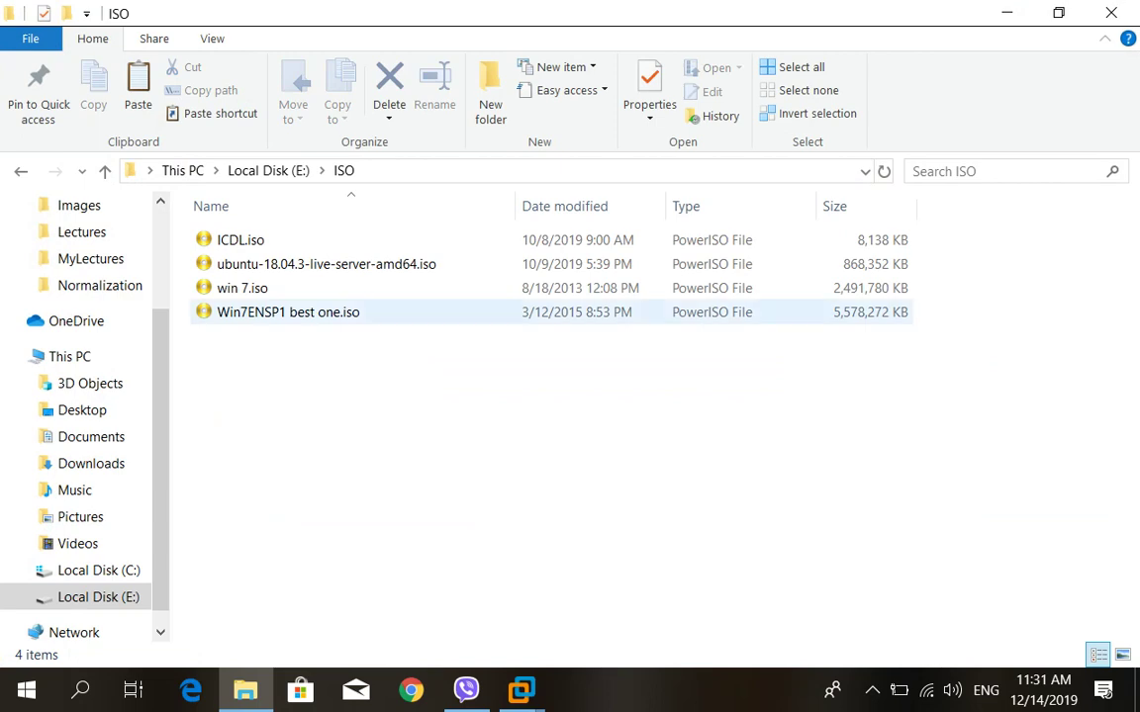
click(445, 312)
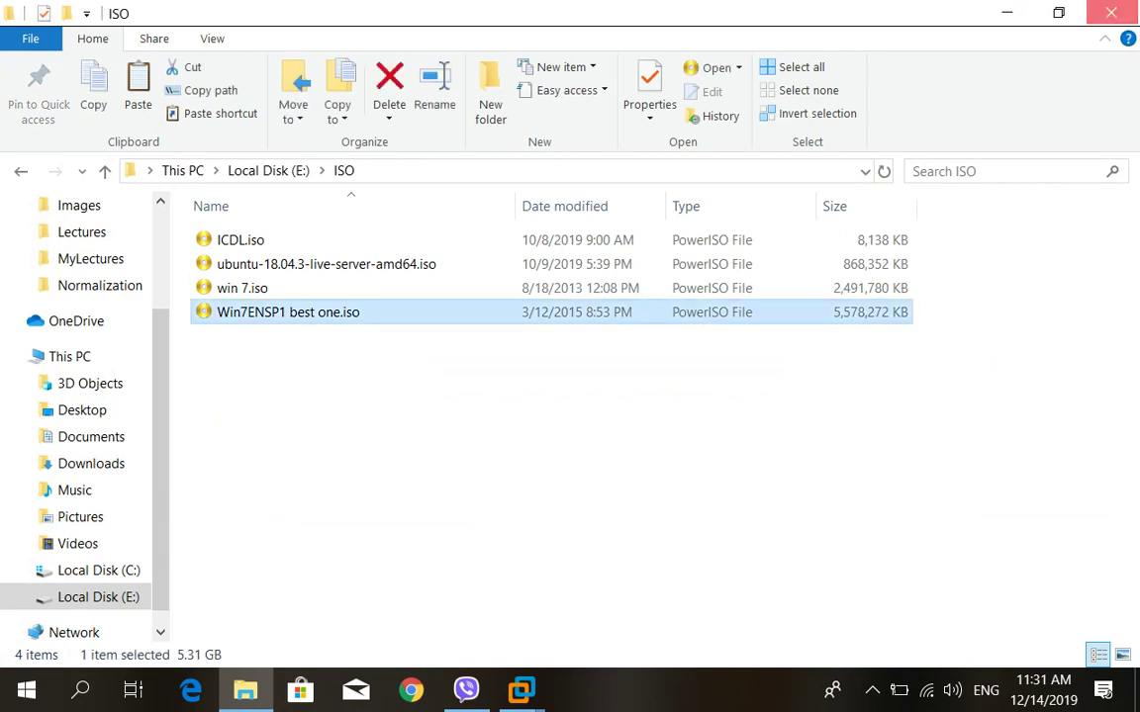
click(1006, 13)
- Restore VMware and start a new Typical virtual machine
mouse_move(521, 690)
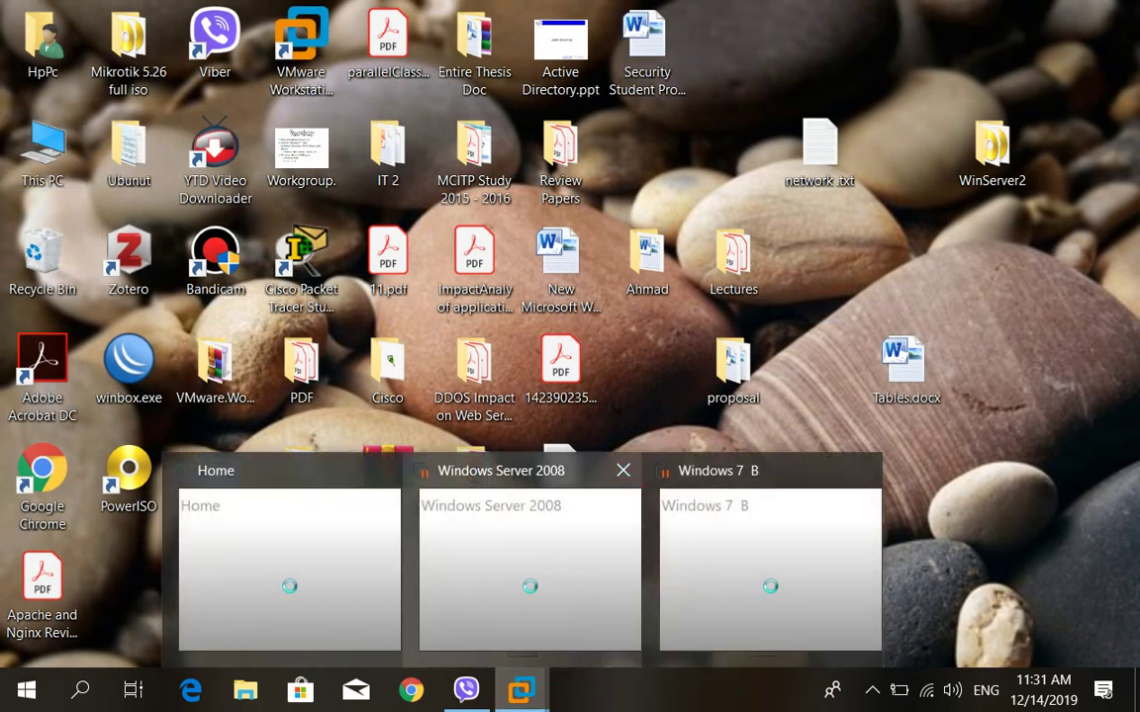
click(290, 559)
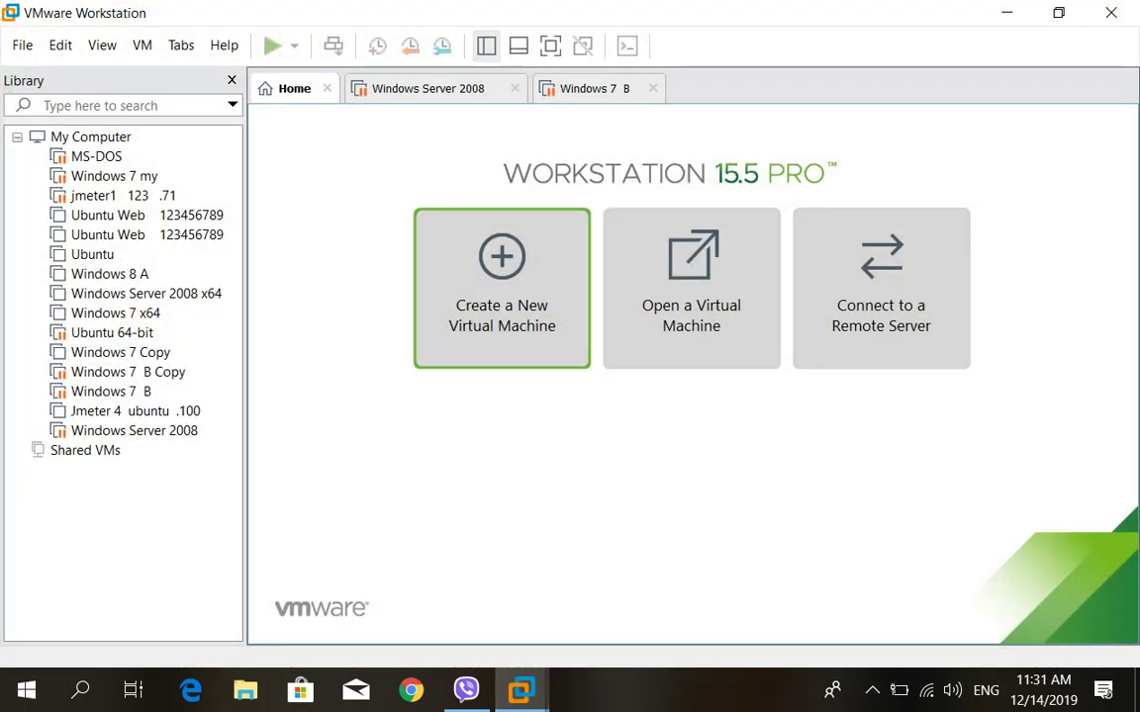
click(497, 323)
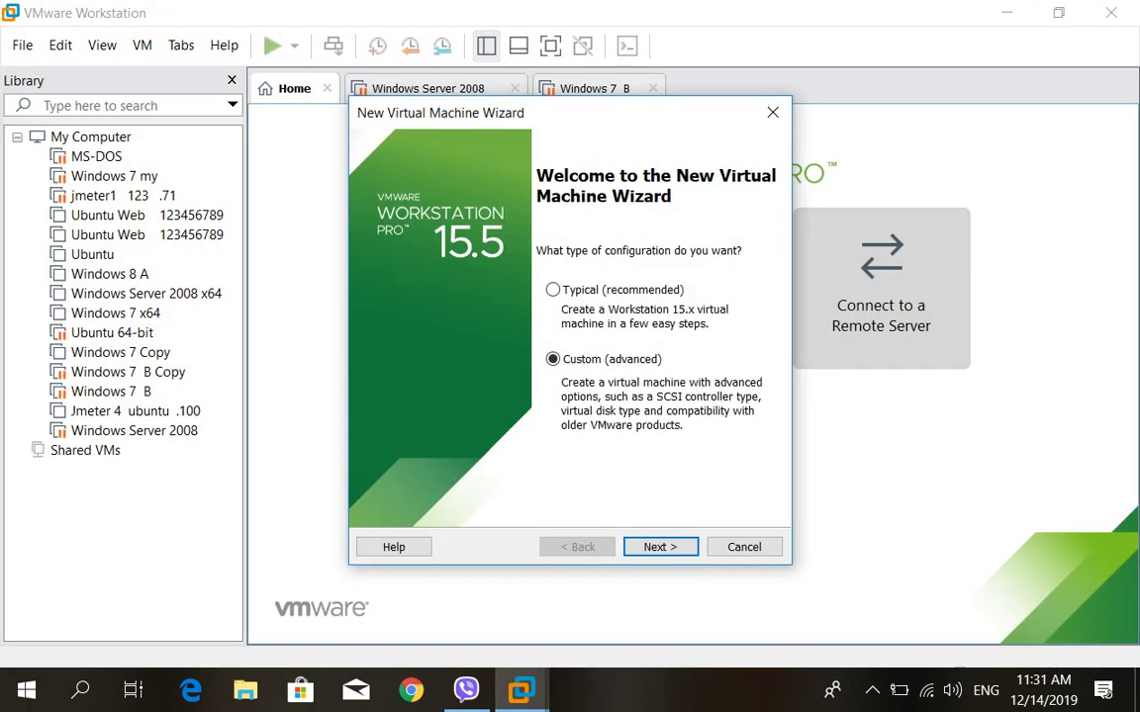
click(553, 289)
click(660, 547)
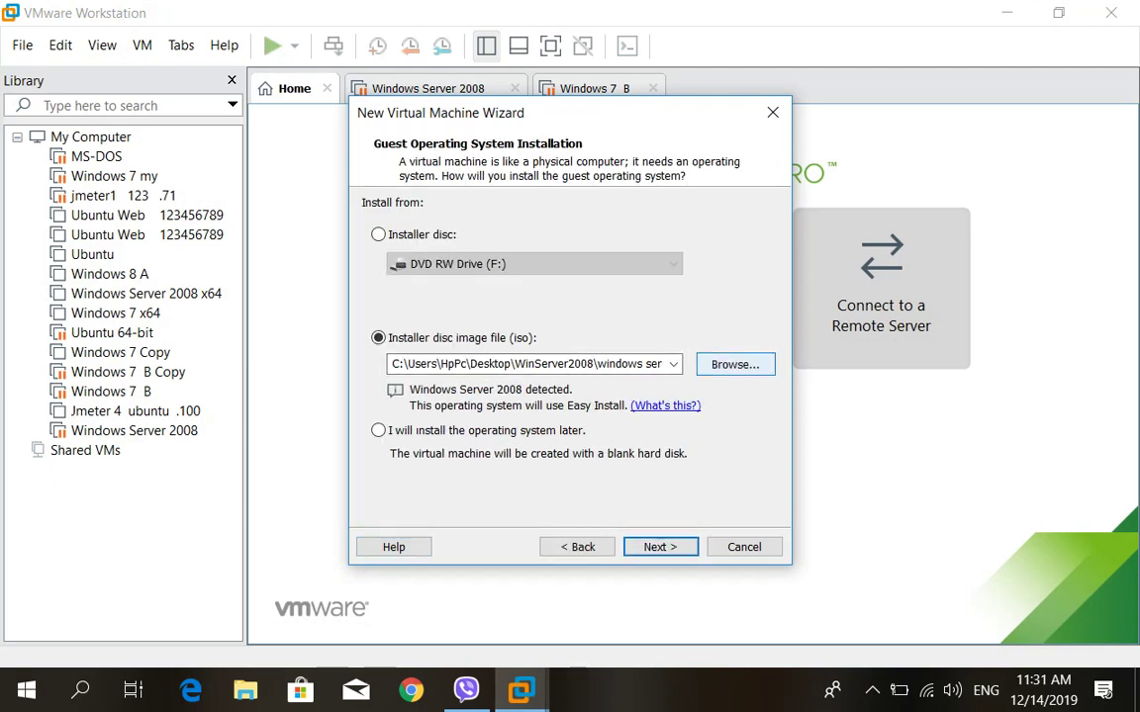
- Use E:\ISO\Win7ENSP1 best one.iso as the installer disc image and continue
click(735, 364)
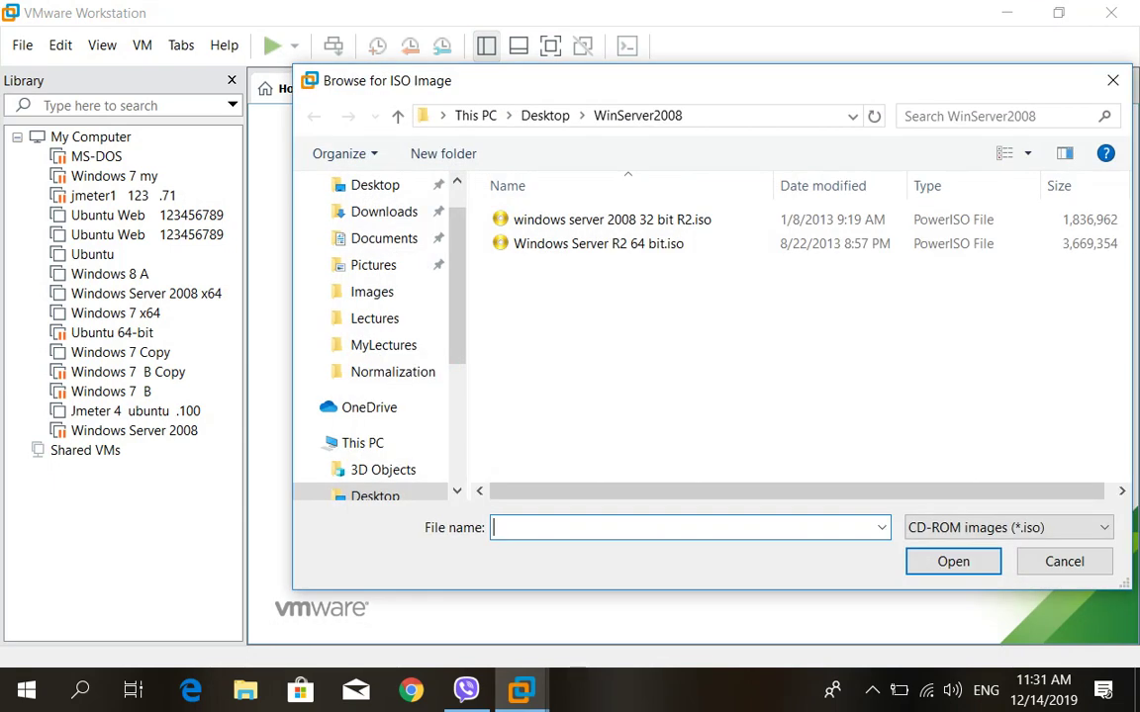
scroll(376, 336, down, 2)
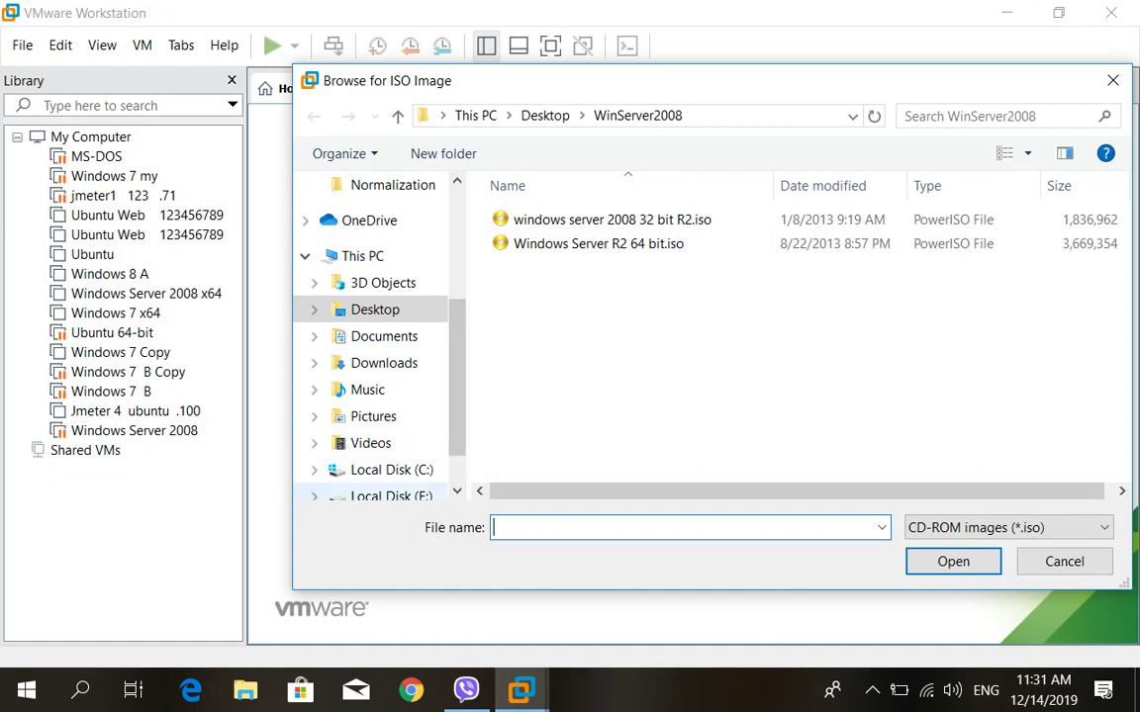
click(382, 495)
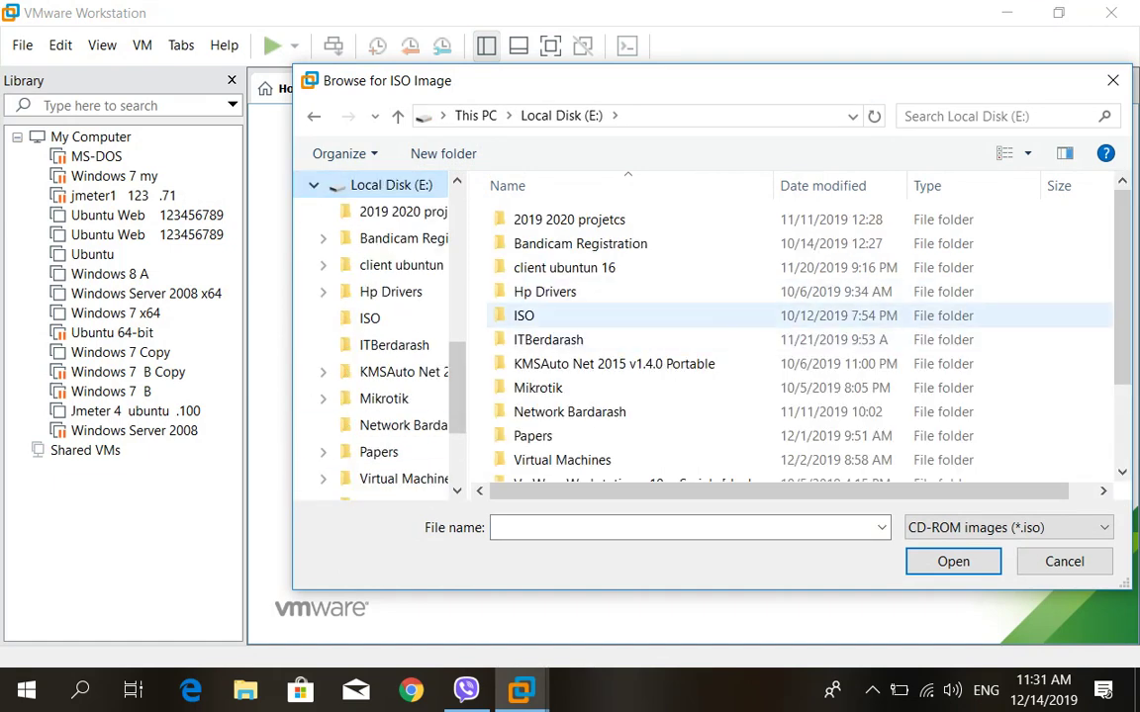
double_click(549, 315)
double_click(584, 290)
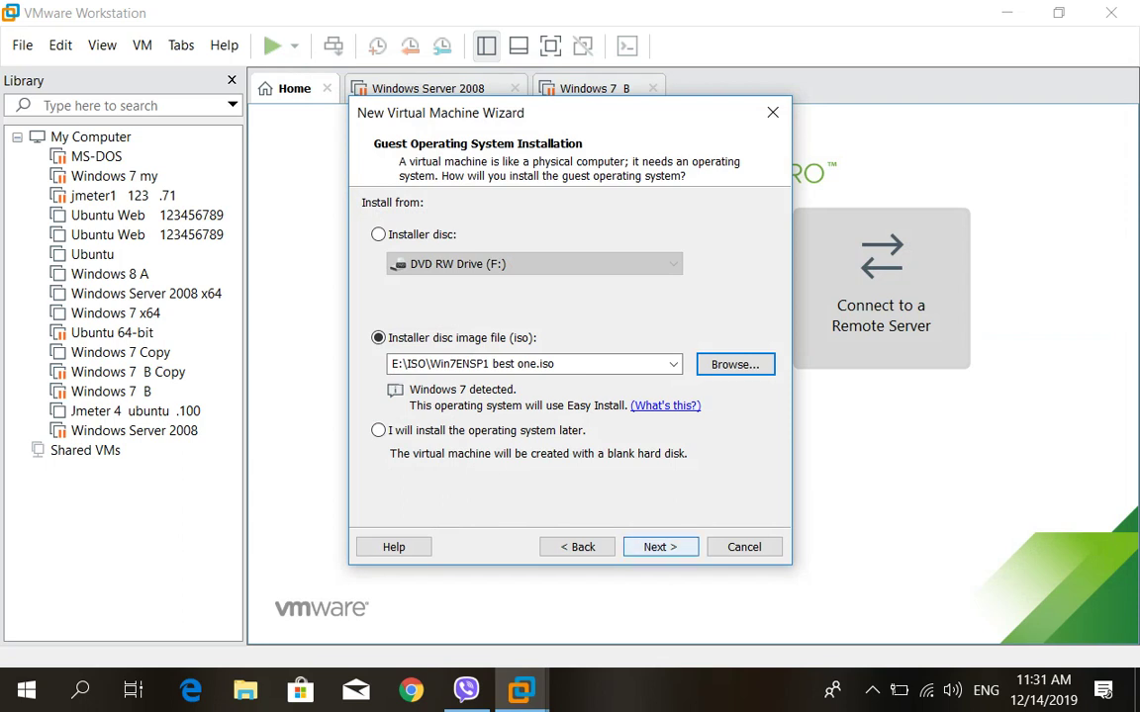
click(659, 546)
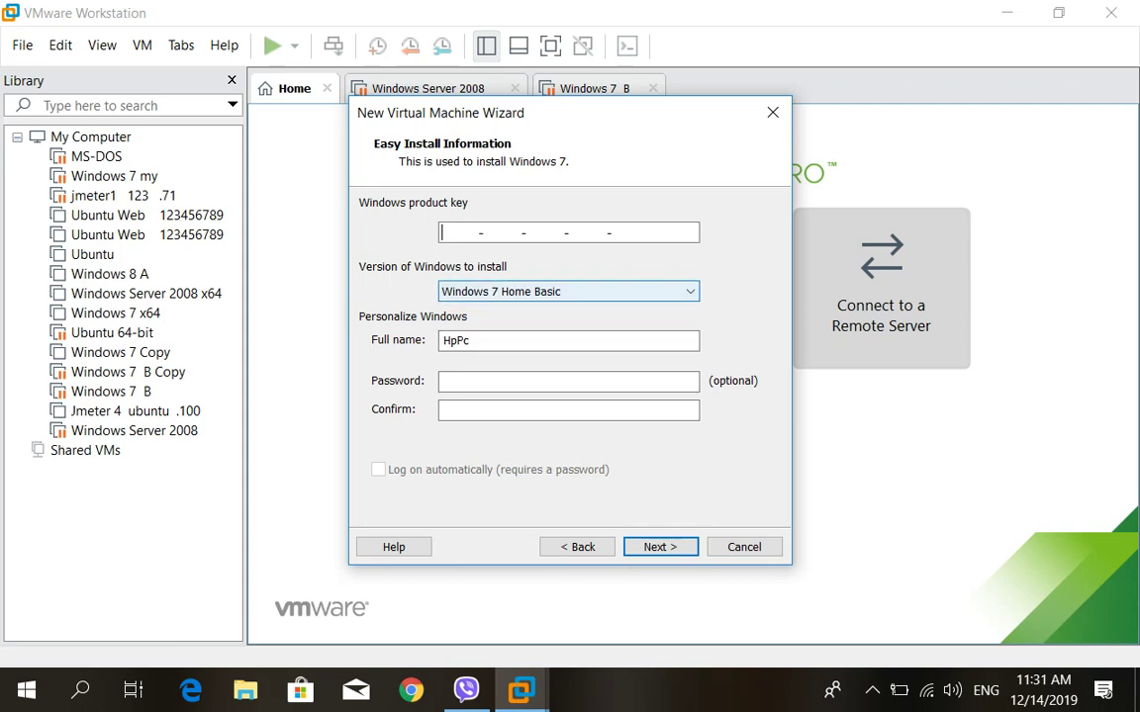
click(569, 290)
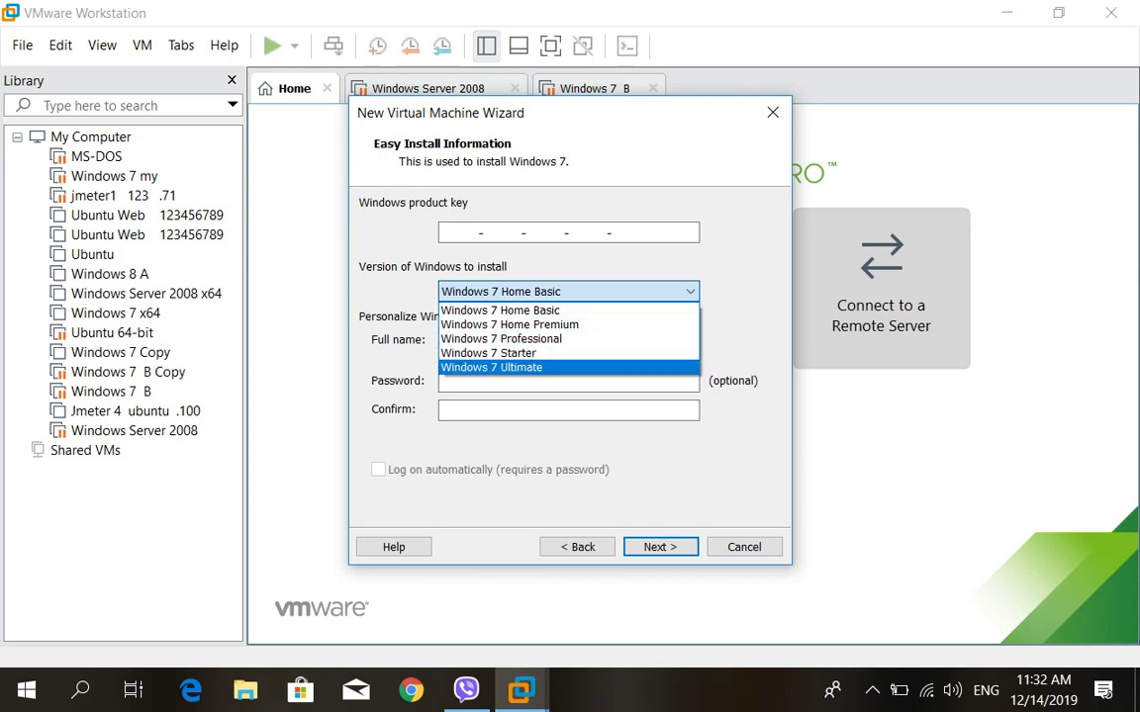
key(Return)
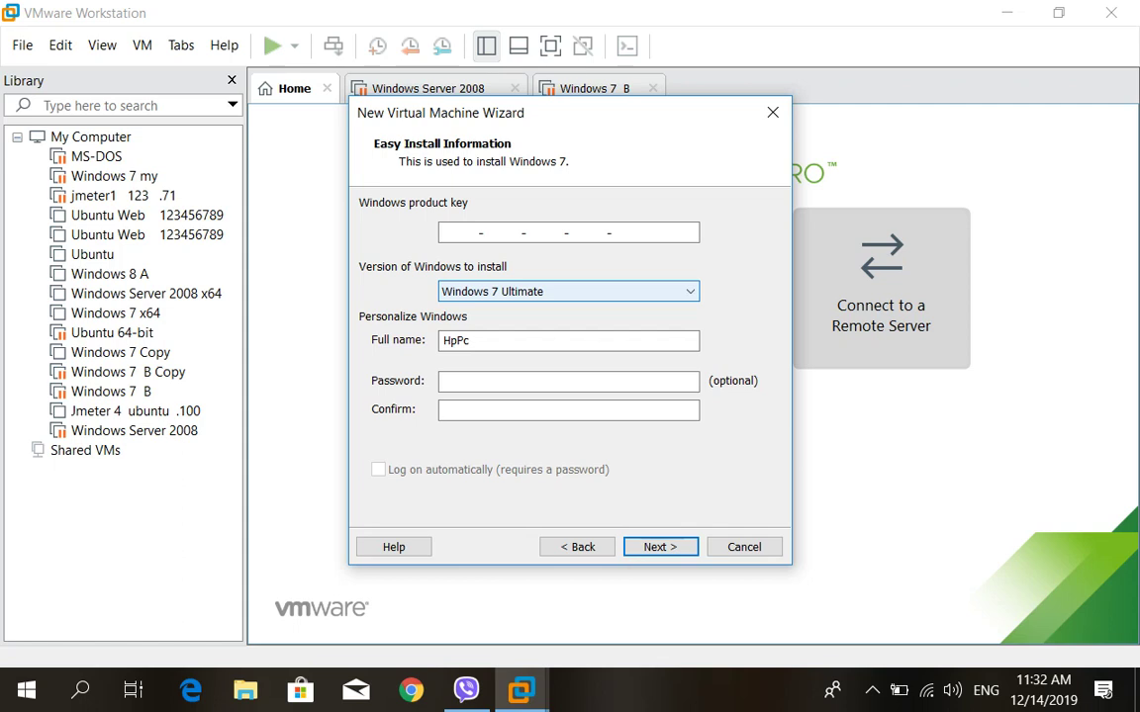
key(Return)
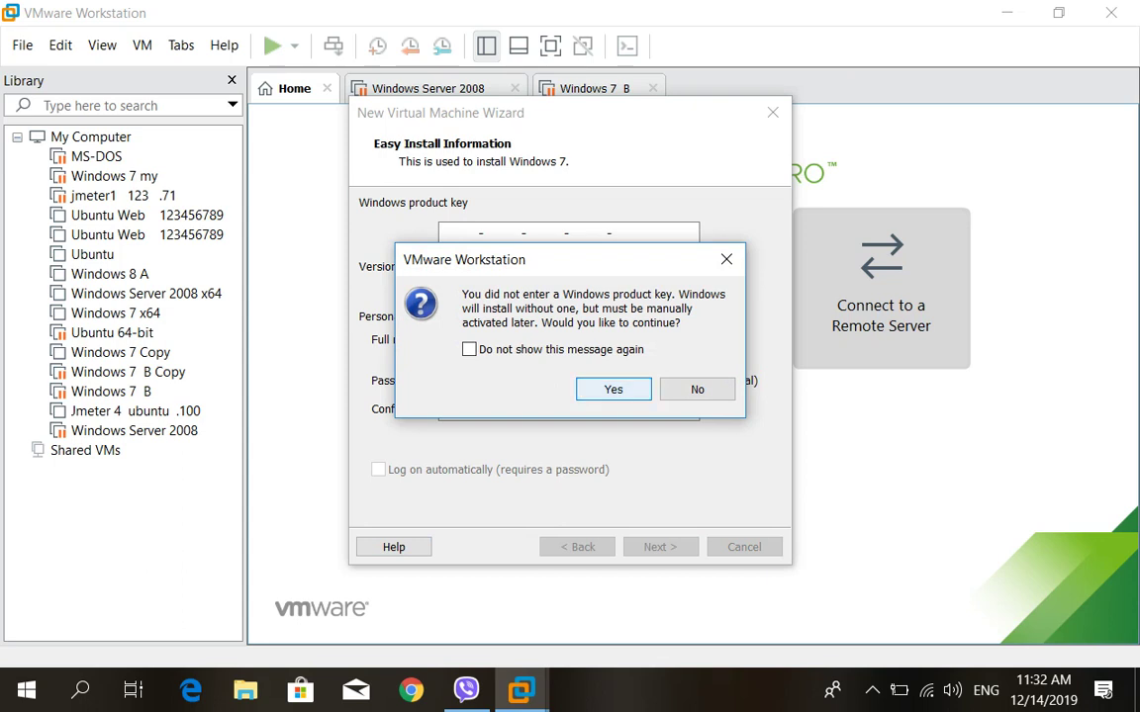
key(Return)
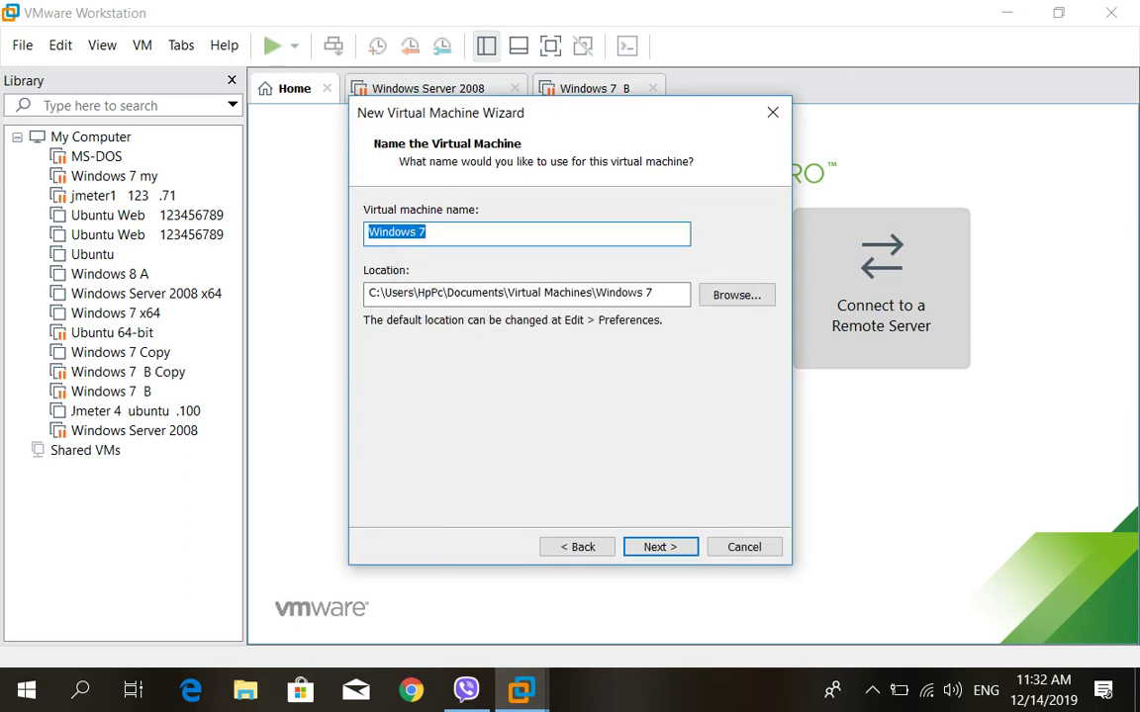
key(alt+b)
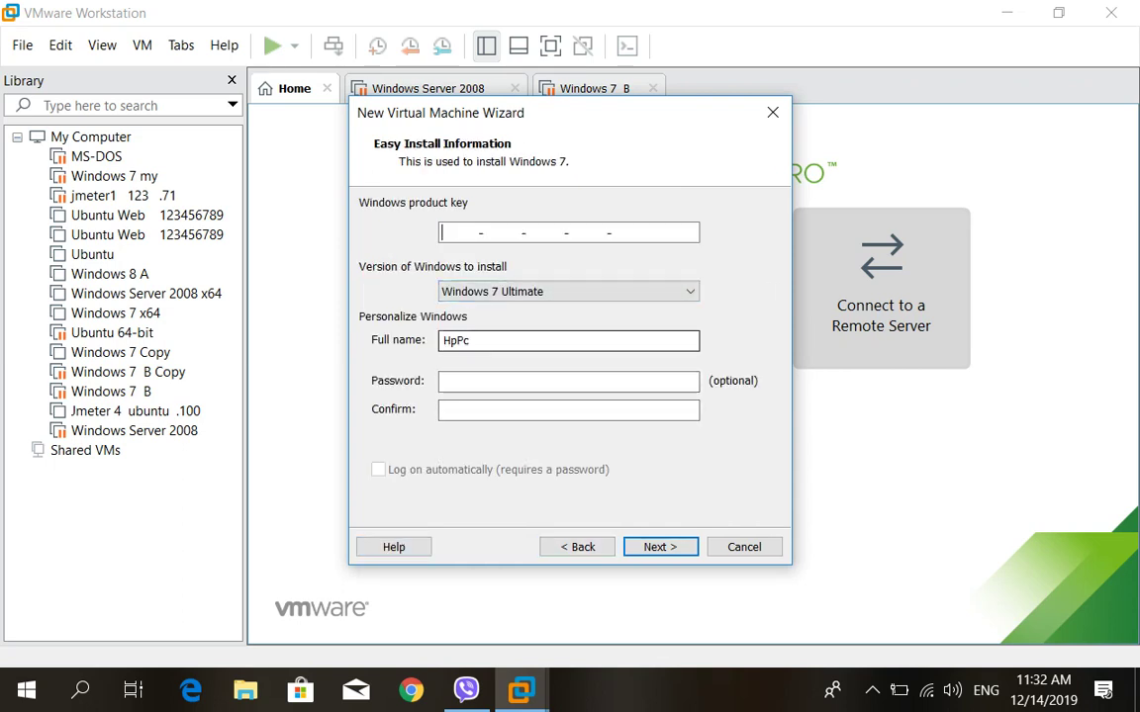
click(471, 341)
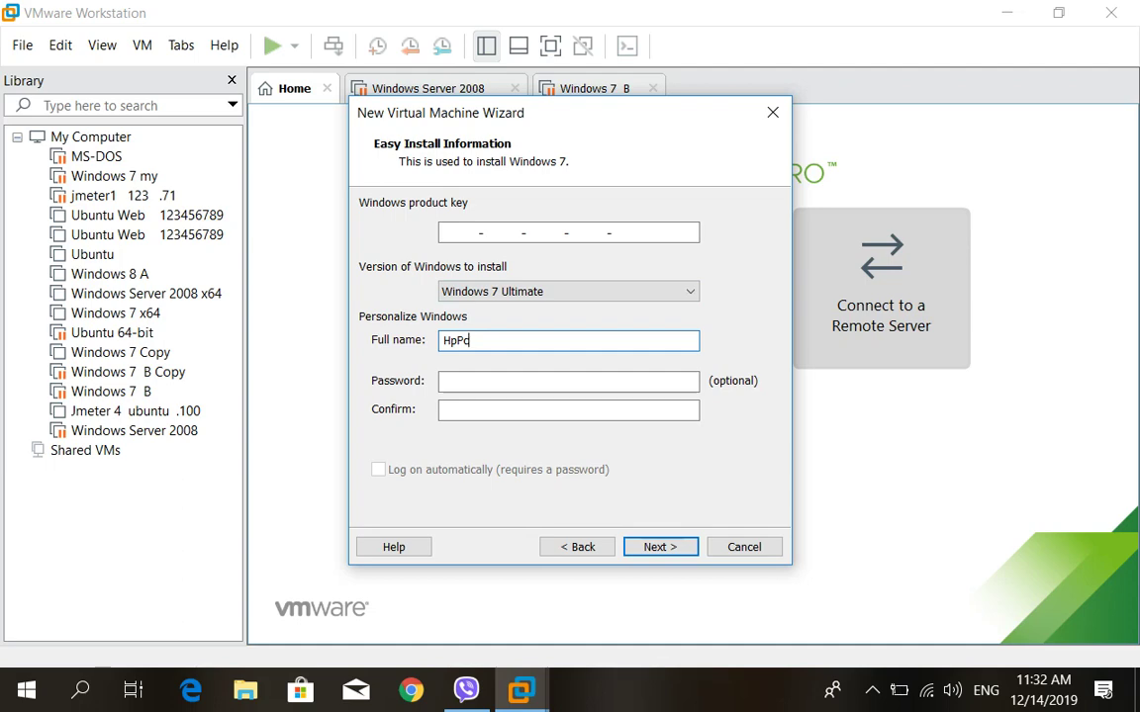
key(super)
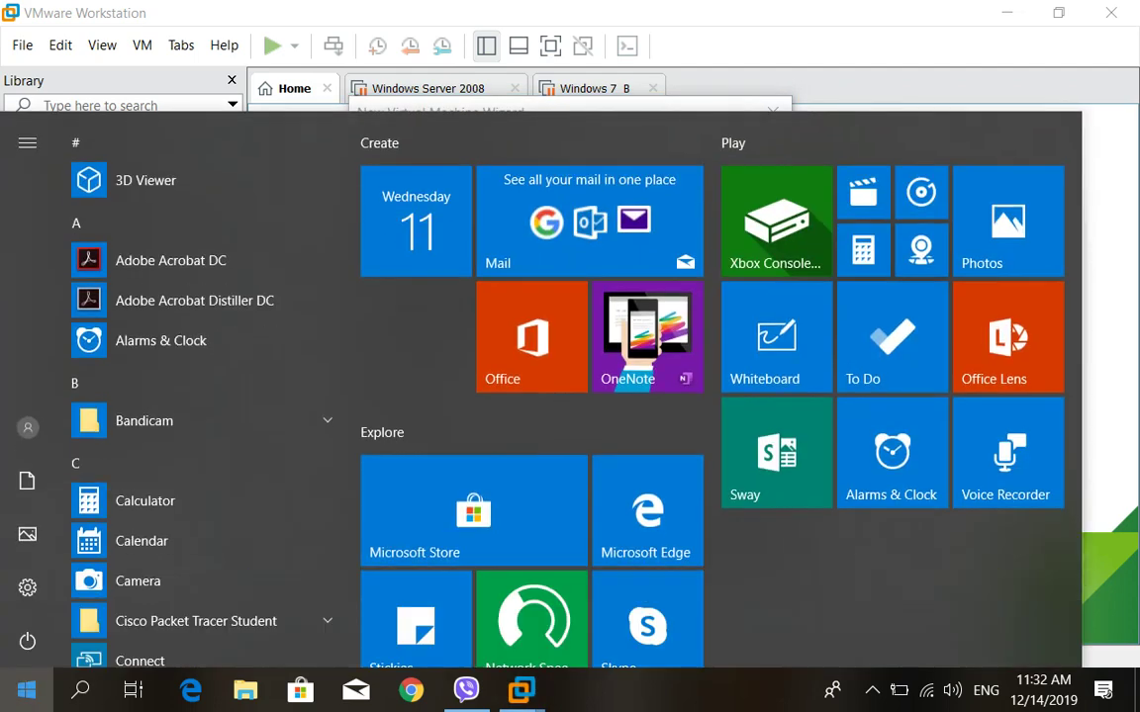
key(super)
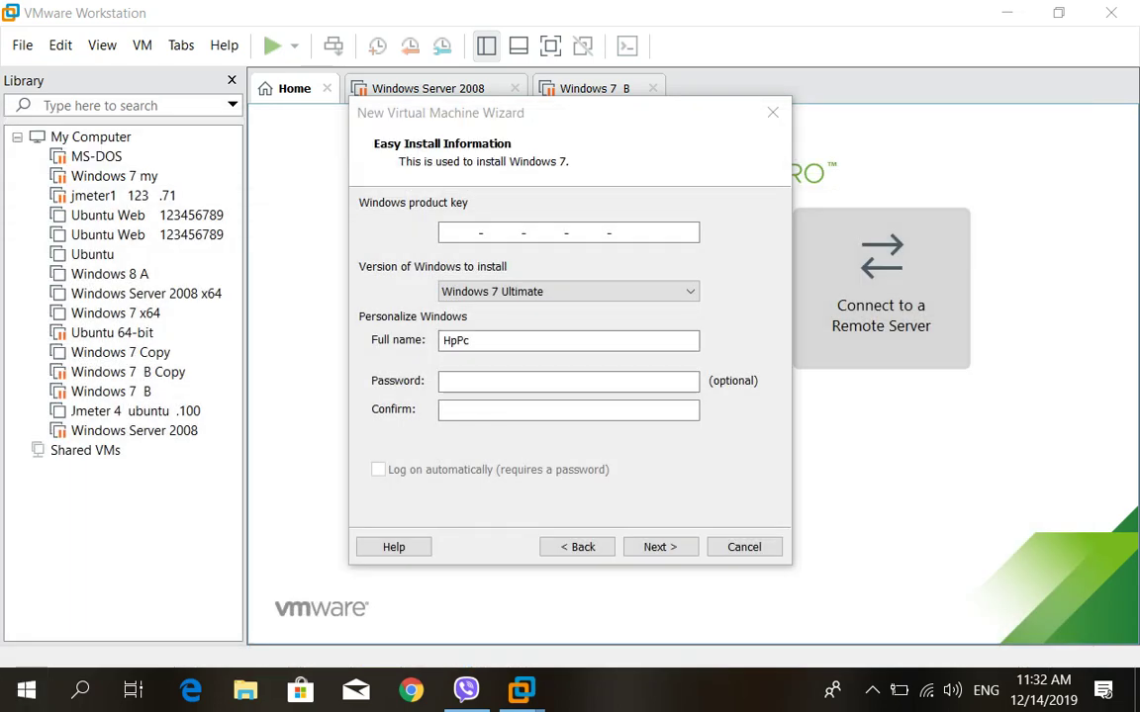
click(568, 409)
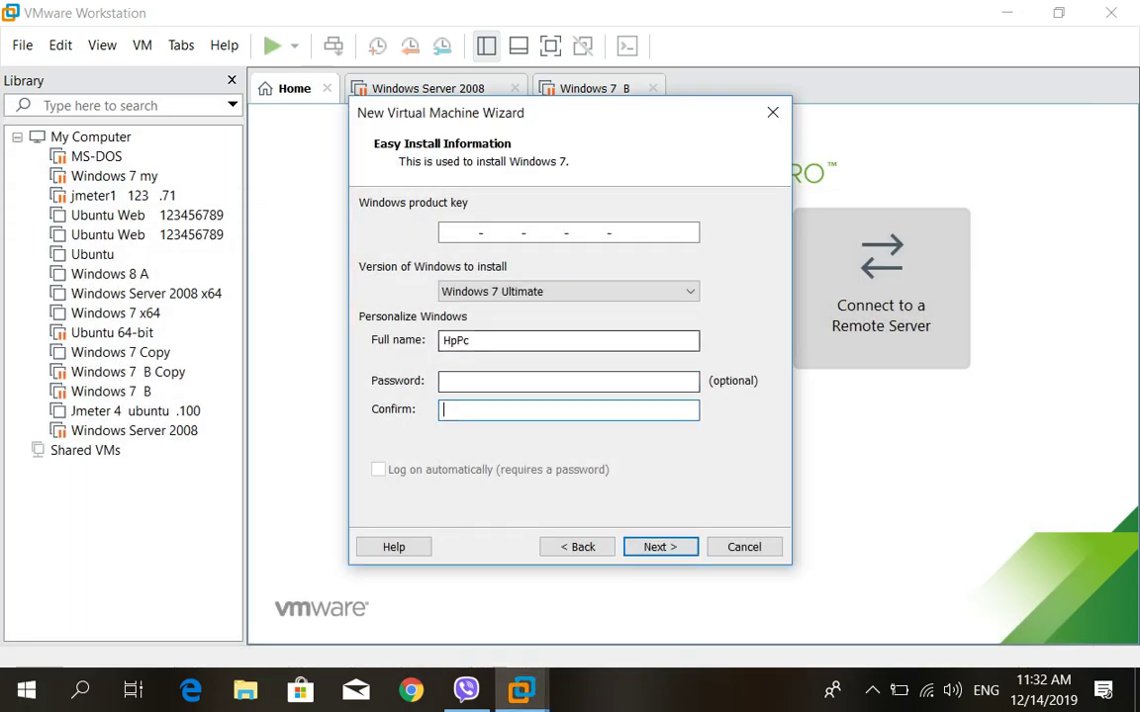
click(470, 340)
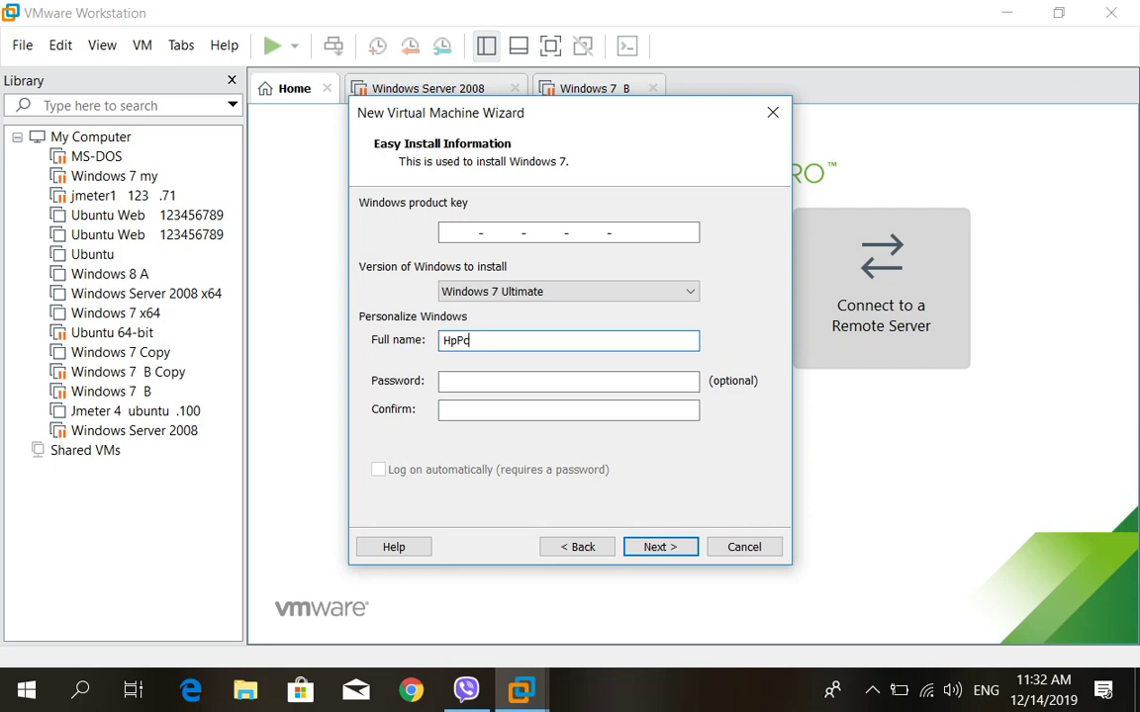
click(568, 381)
click(568, 409)
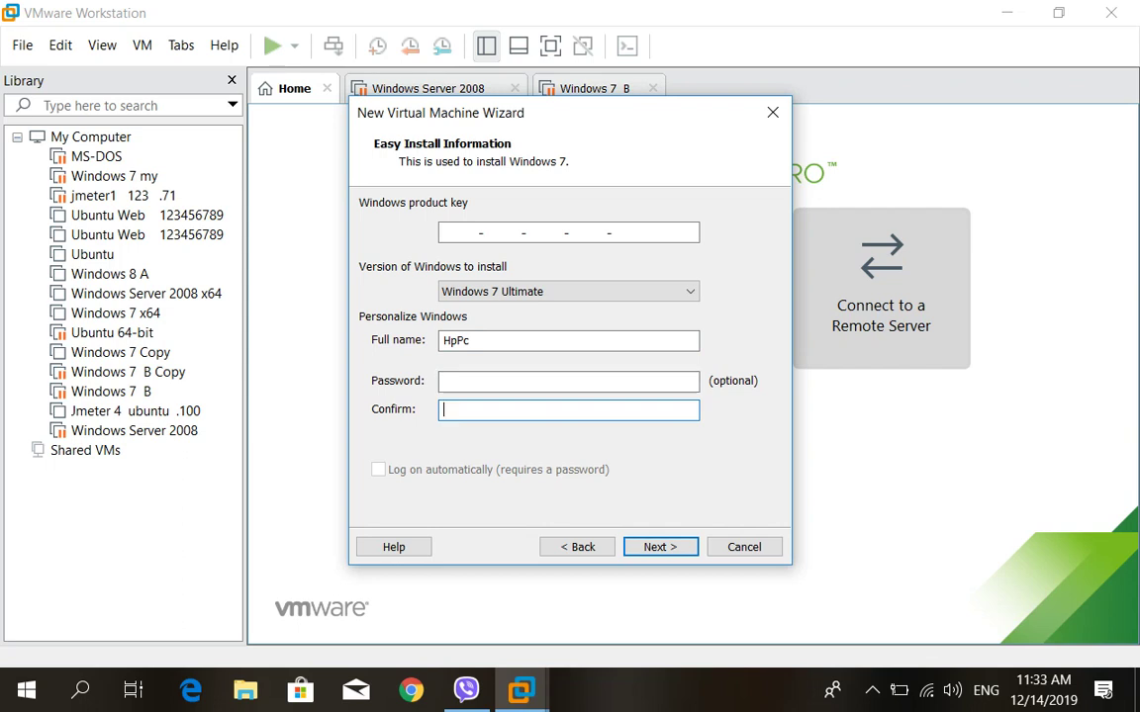
key(Return)
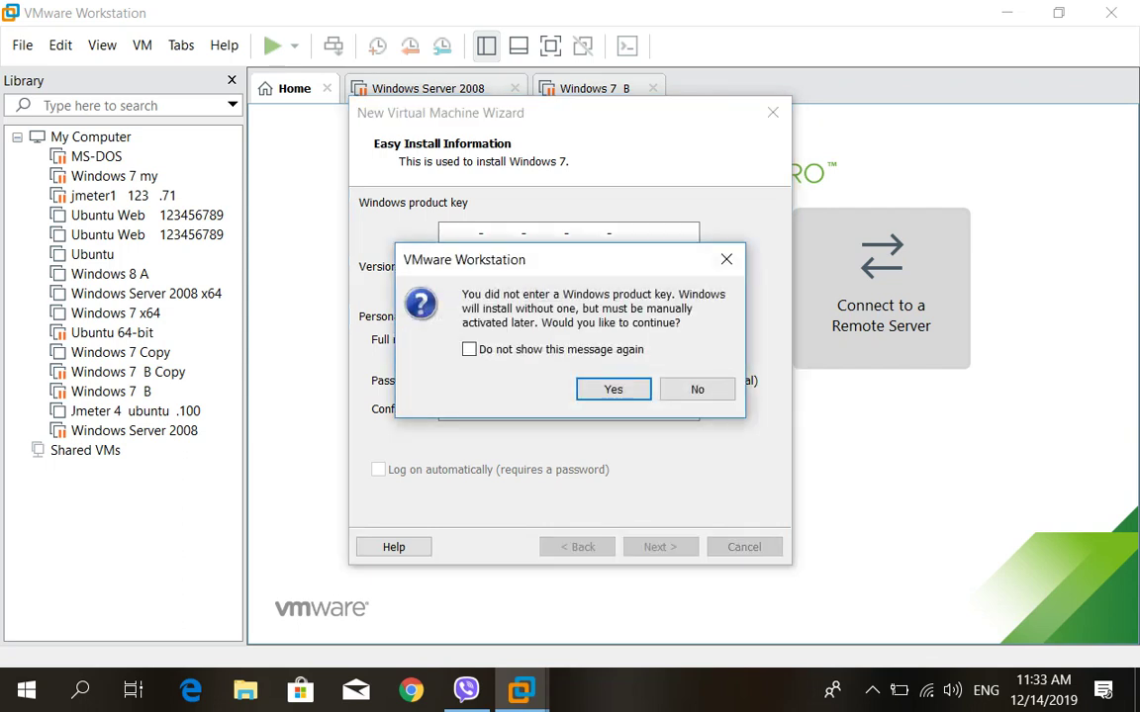
key(Return)
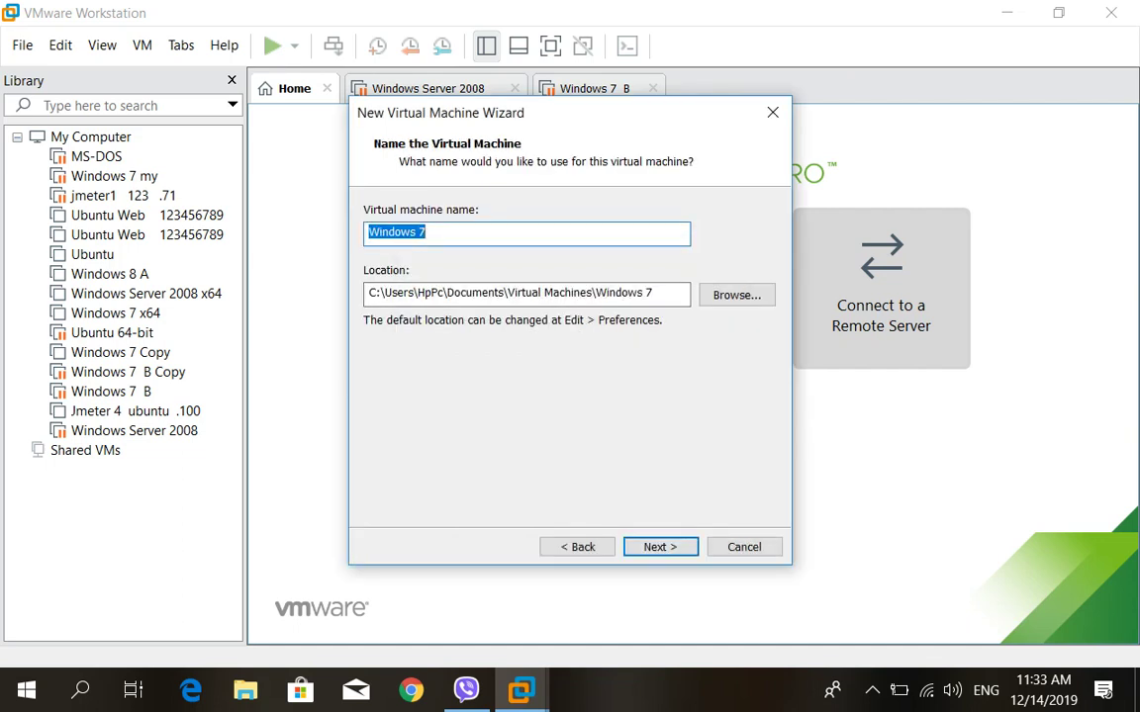
- Keep the name Windows 7 and store the VM in a new folder E:\Windows 7
click(427, 233)
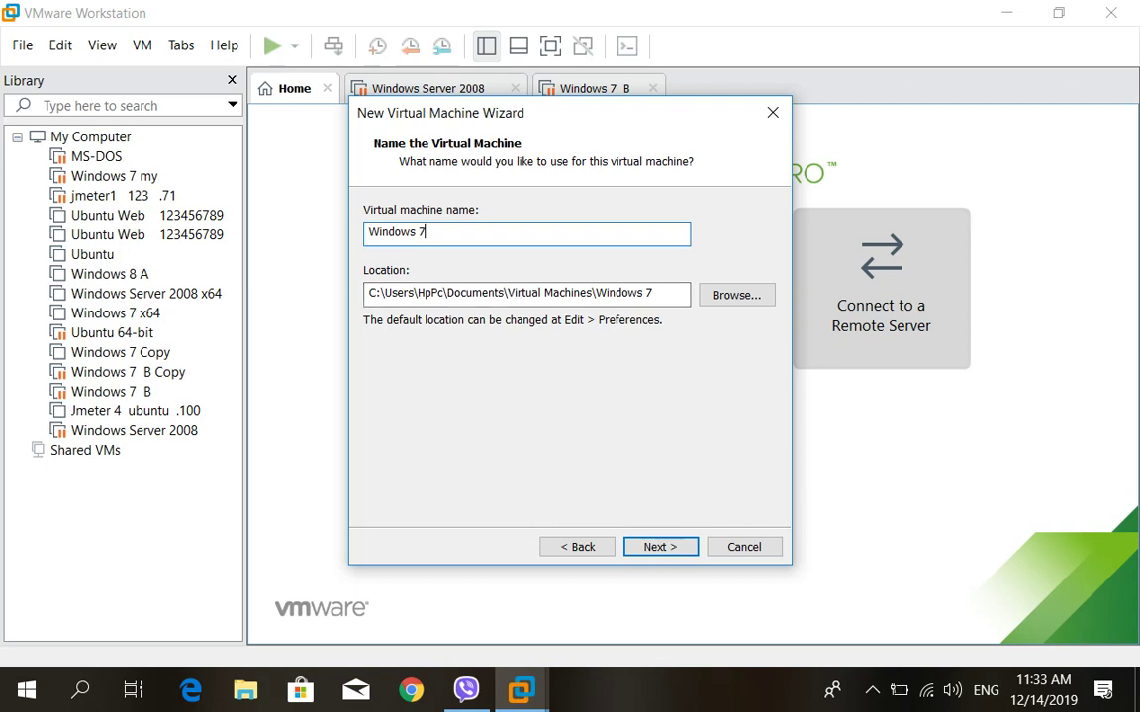
click(736, 295)
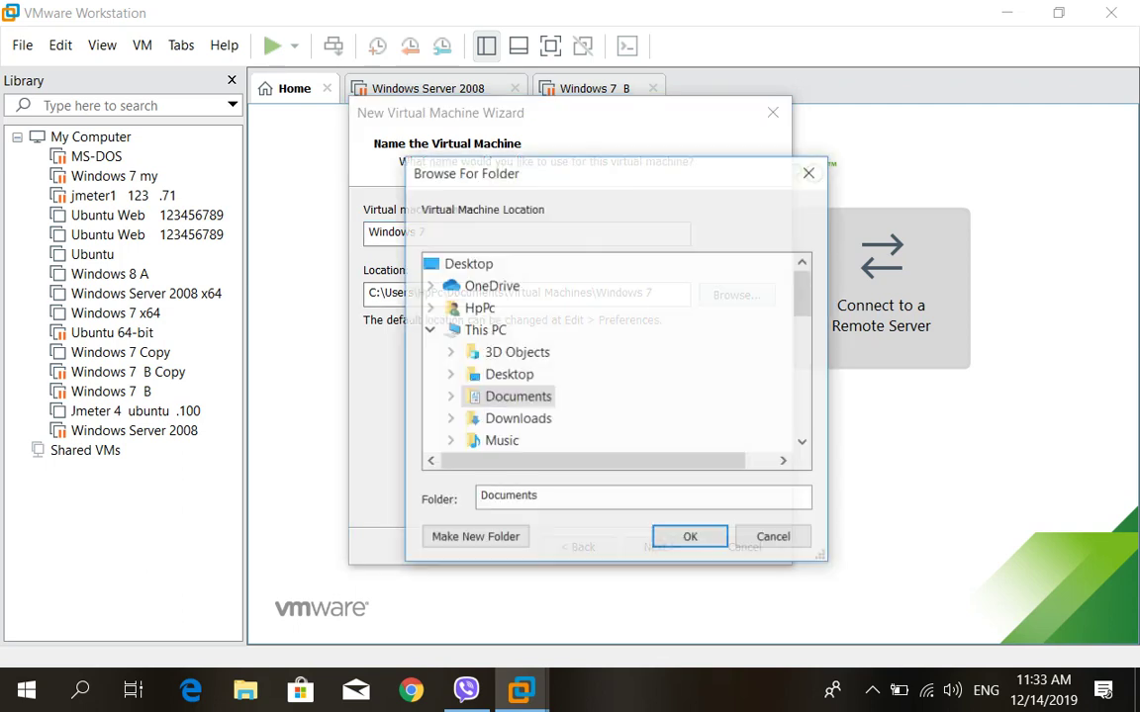
scroll(554, 314, down, 3)
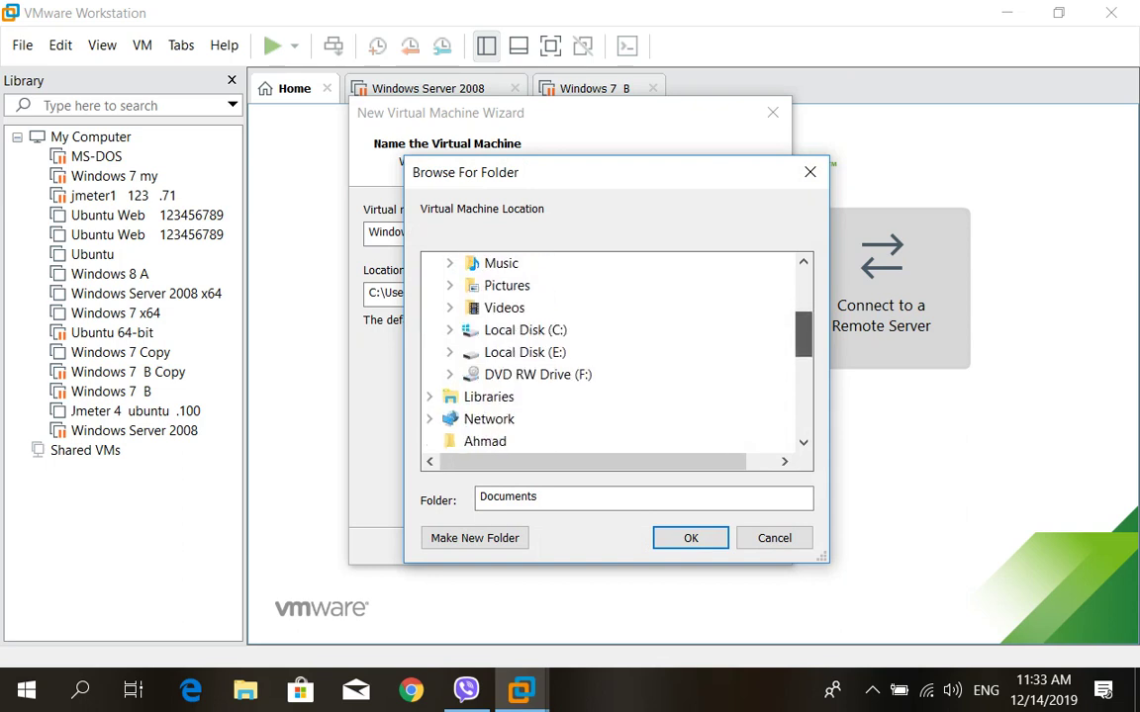
double_click(524, 308)
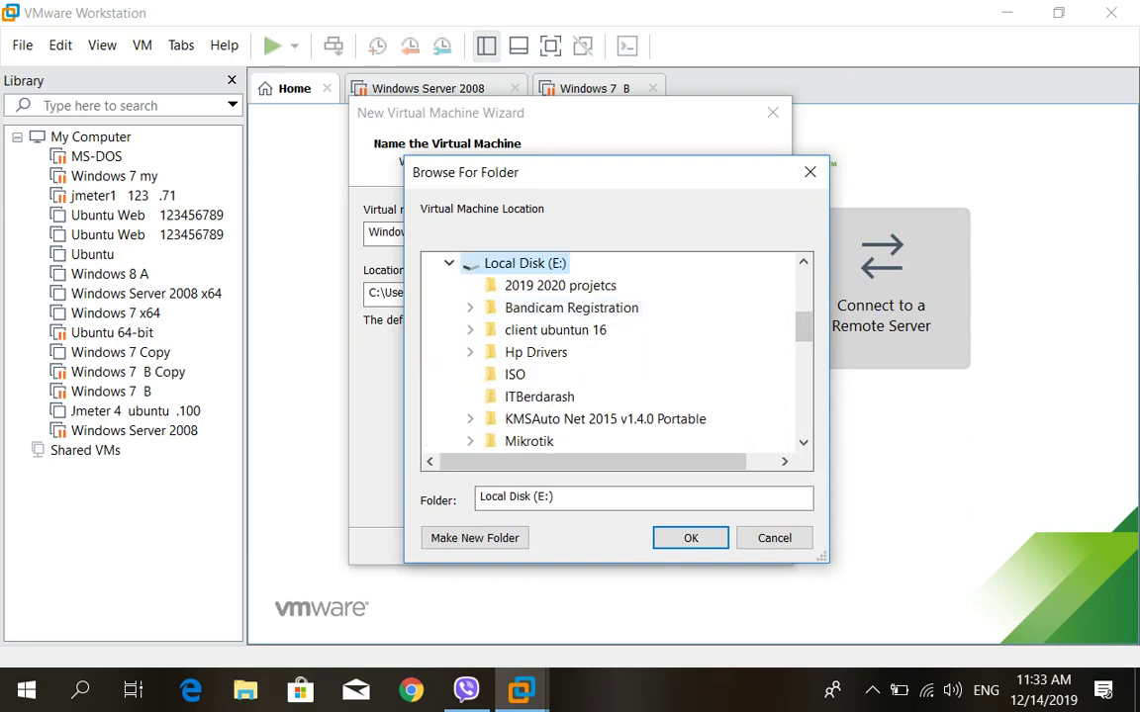
click(474, 537)
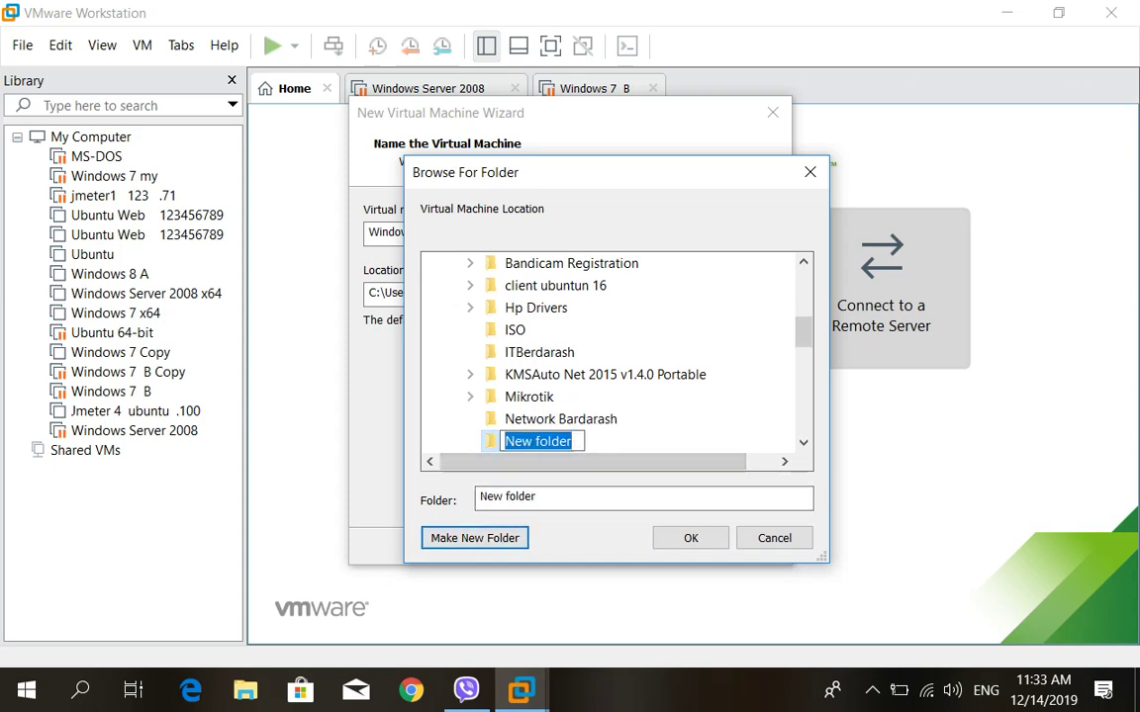
text(W)
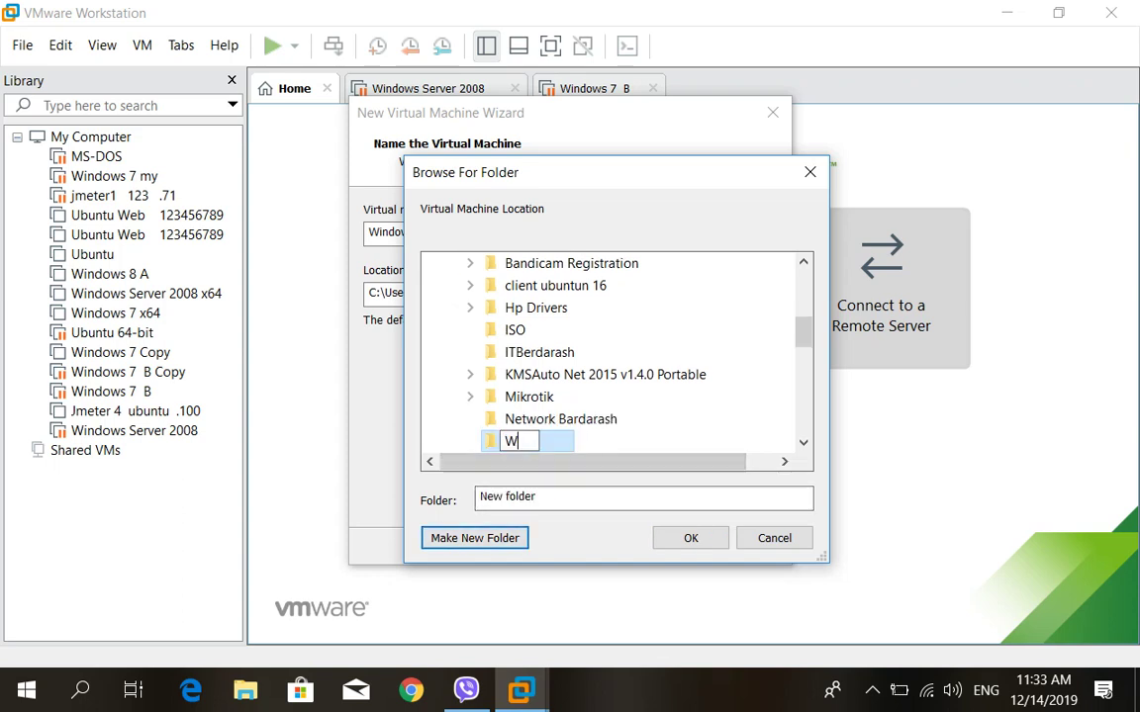
text(indows)
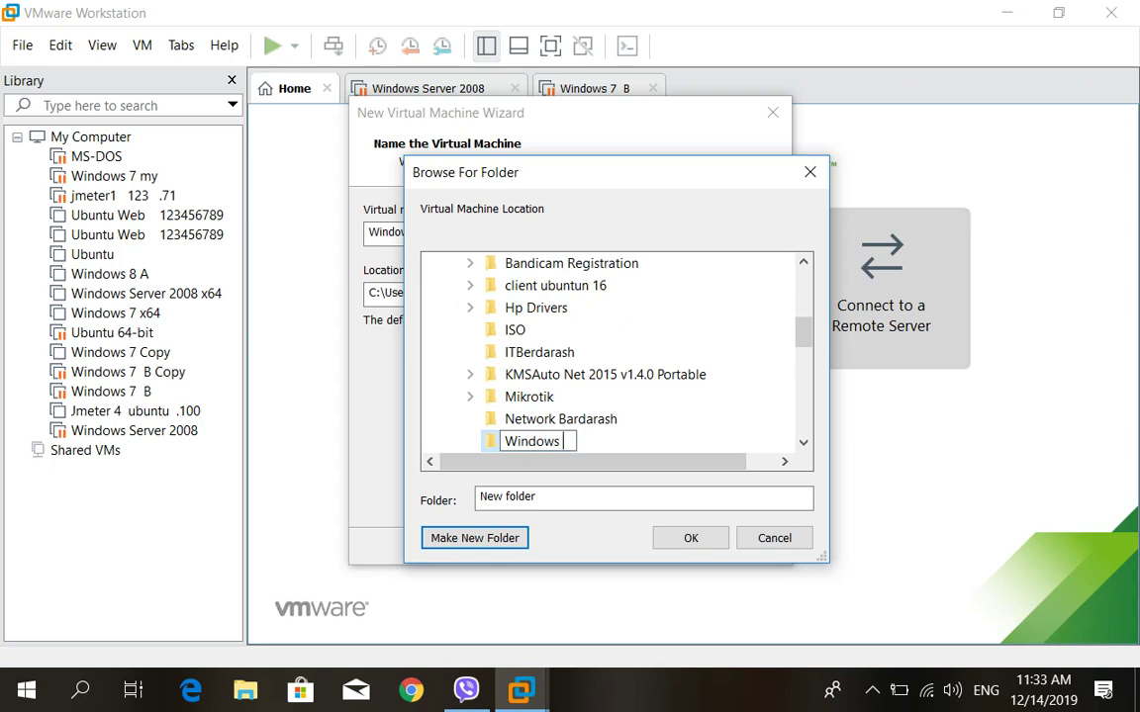
text( 7)
key(Return)
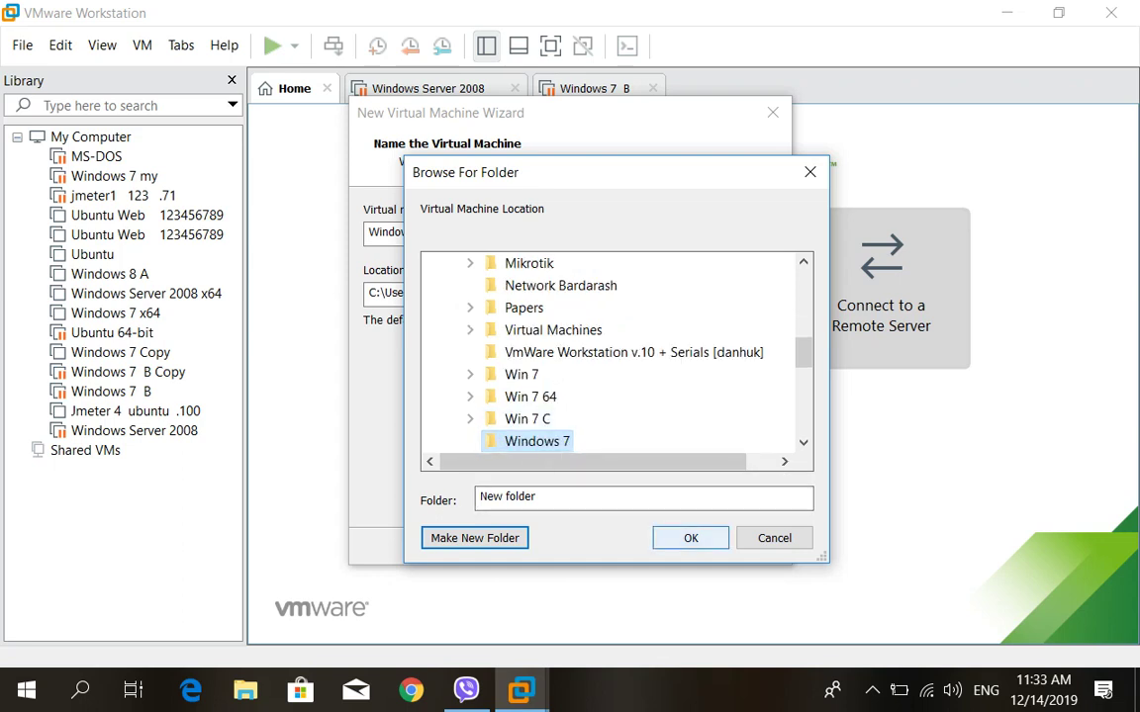
click(690, 537)
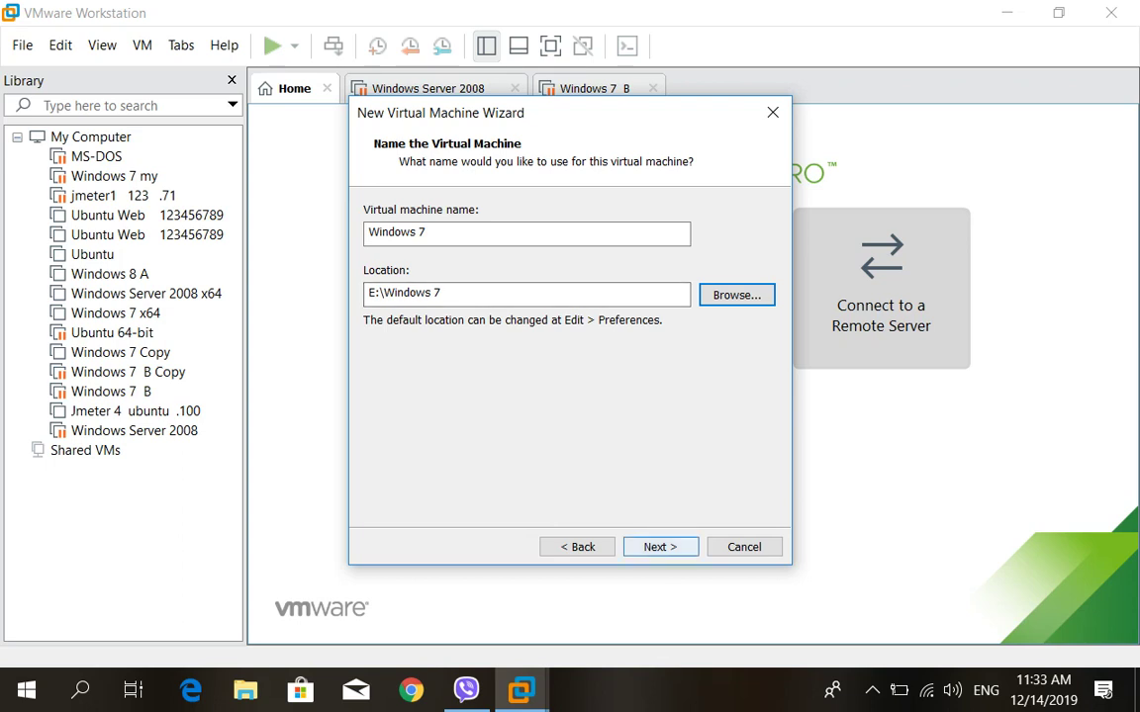
key(Return)
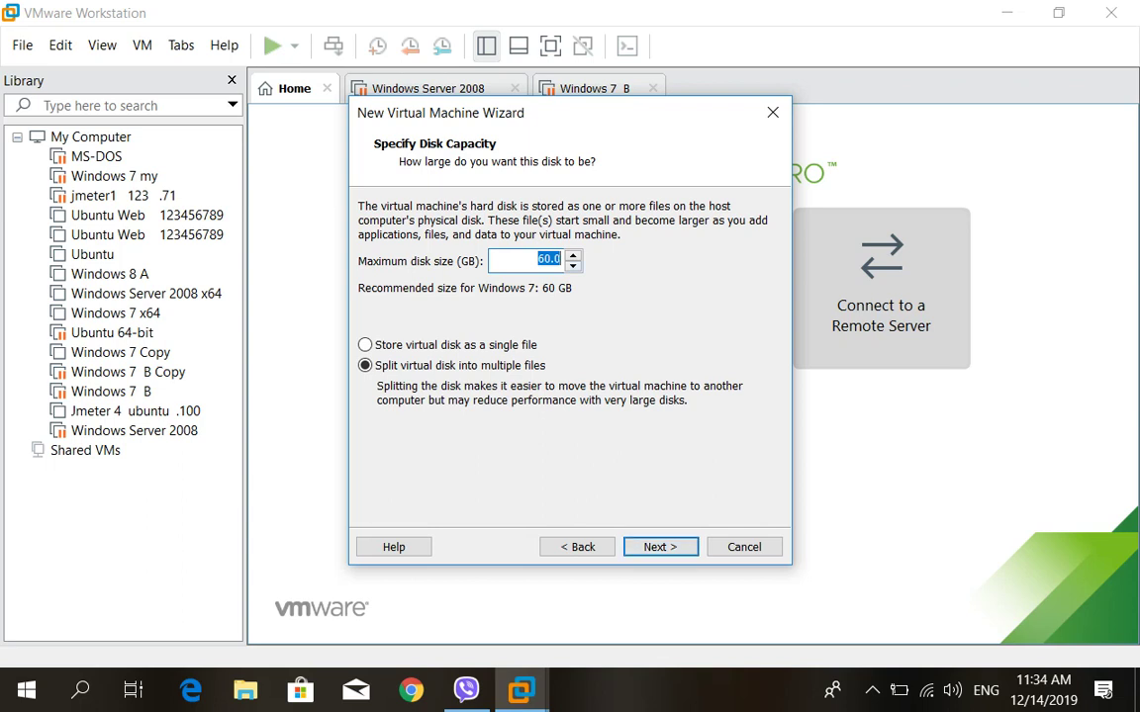
- Change the maximum disk size from 60 to 20 GB, stored as a single file, and continue
click(560, 258)
click(542, 258)
key(BackSpace)
text(2)
key(Tab)
key(Up)
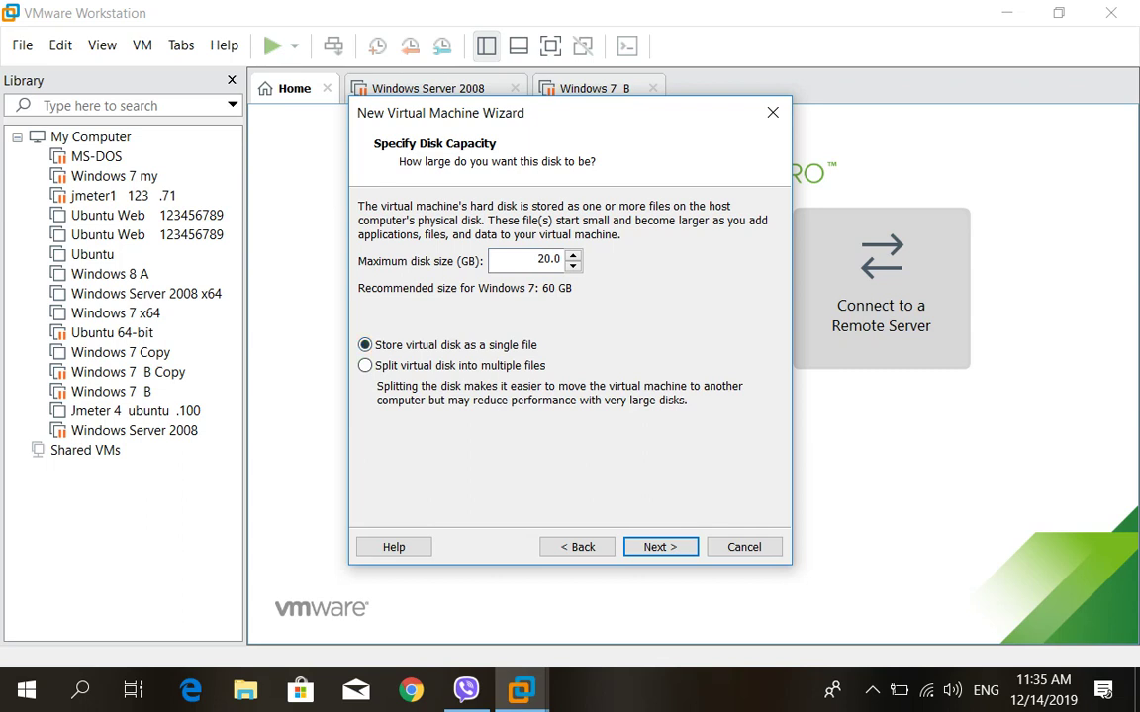
key(Return)
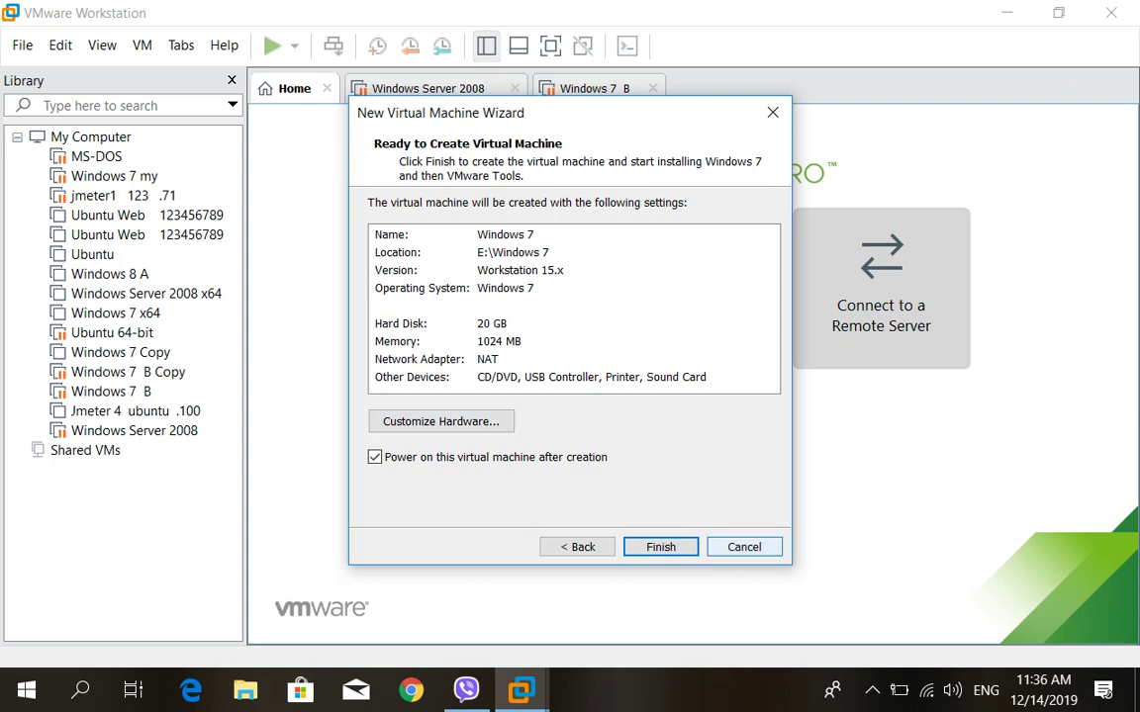
- Cancel the wizard at the Ready to Create summary without creating the machine
key(Escape)
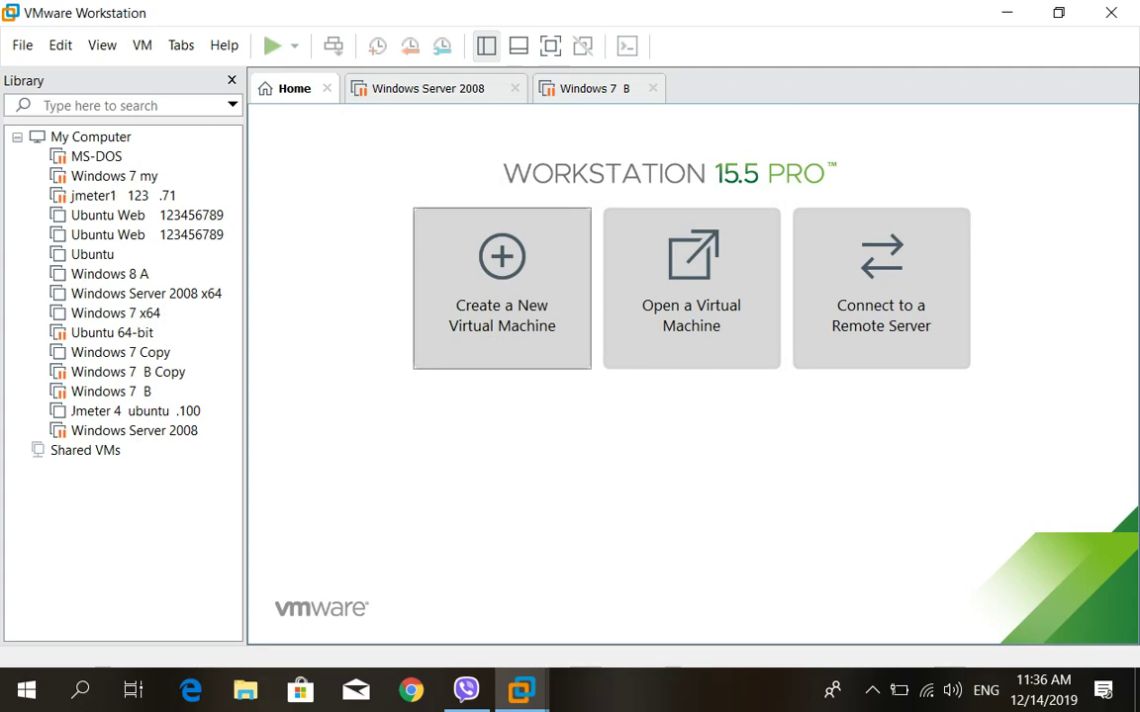
- Launch a new virtual machine wizard again, with Custom (advanced) as the configuration type
key(Return)
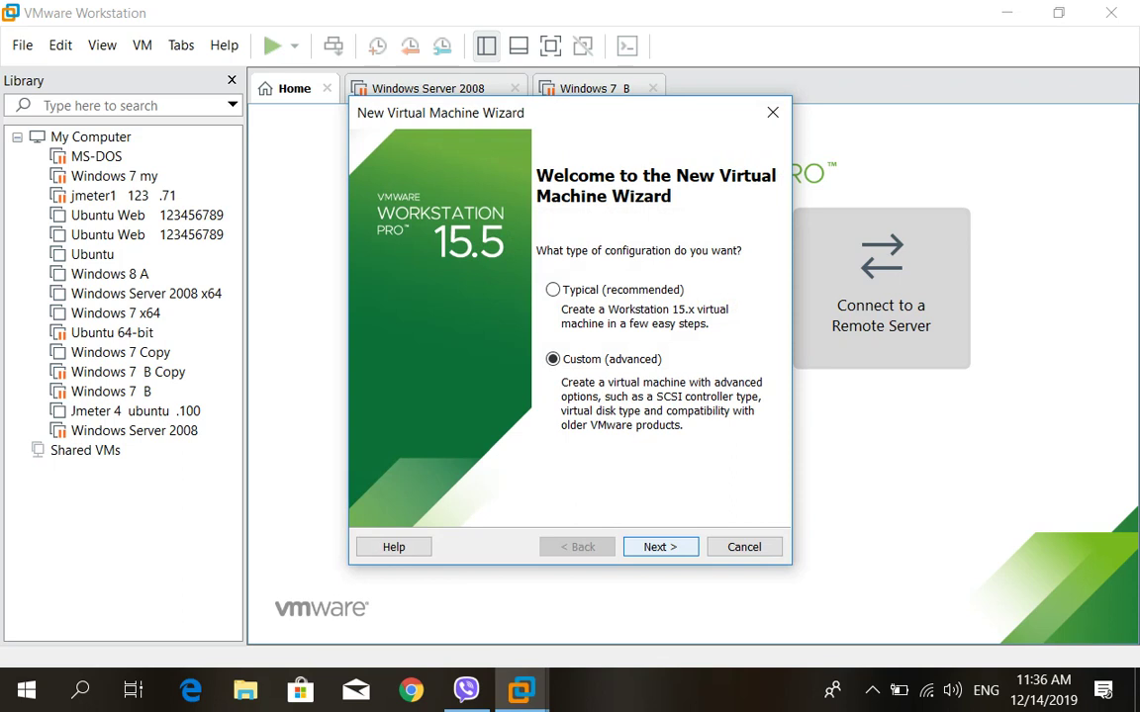
- Advance the wizard to Hardware Compatibility, leaving it at Workstation 15.x
key(Return)
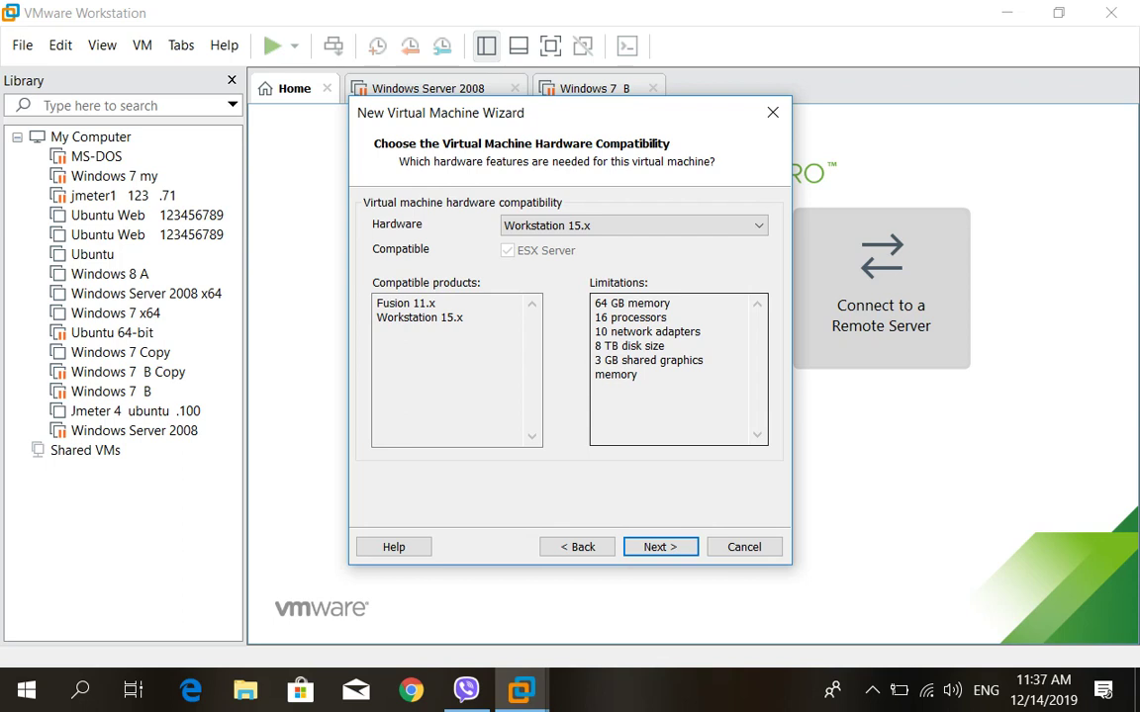
- Try the windows server 2008 32 bit R2.iso installer image, then step back to hardware compatibility
key(Return)
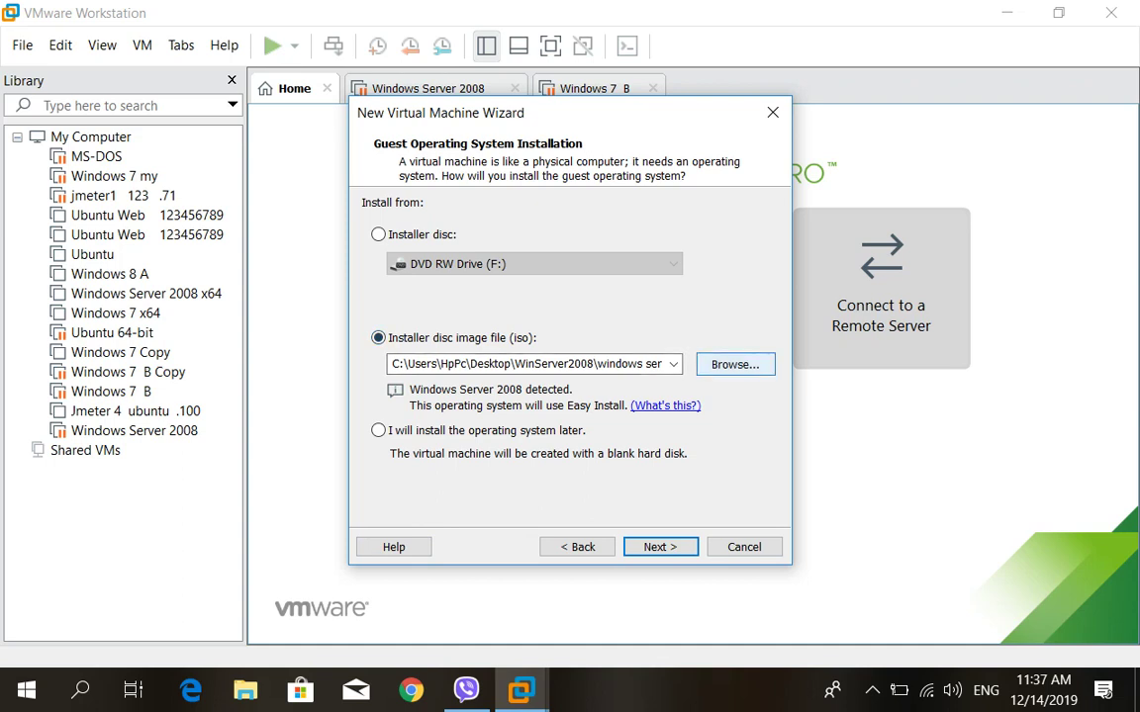
click(735, 364)
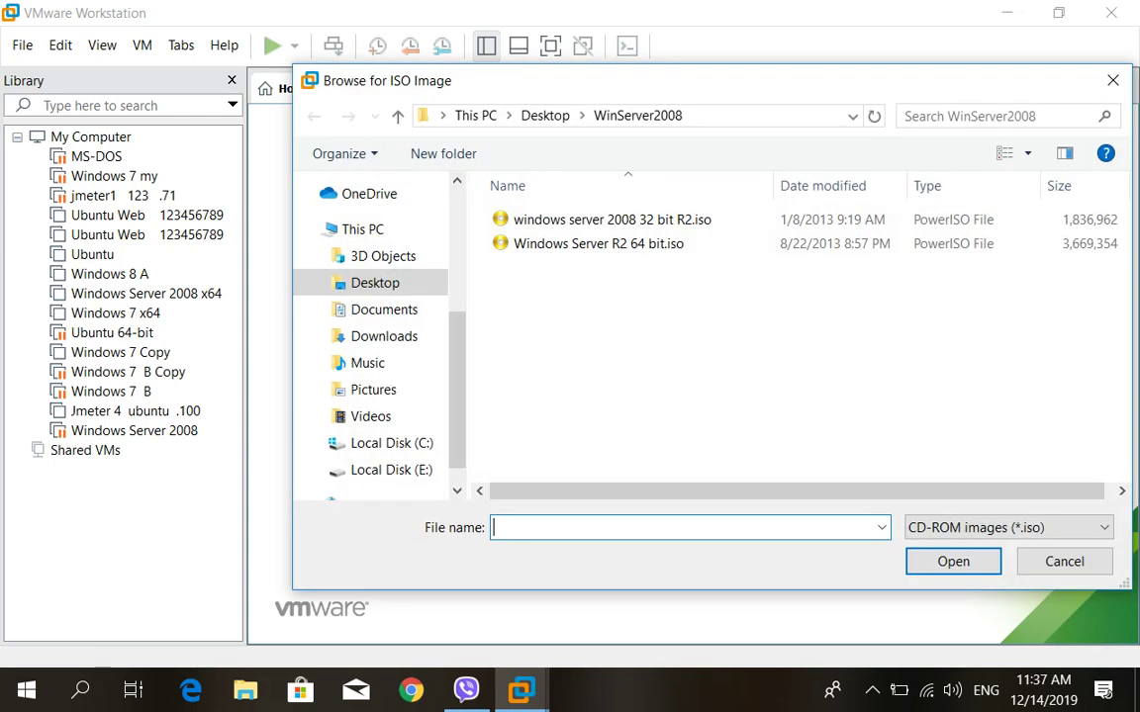
double_click(612, 219)
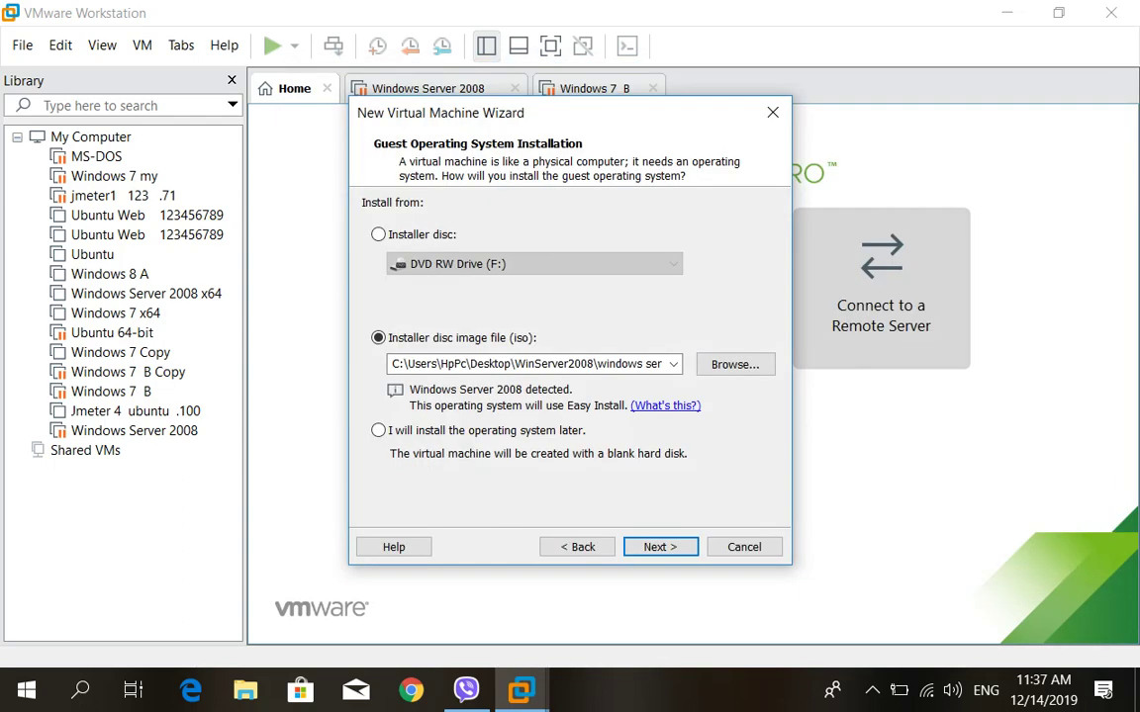
click(578, 546)
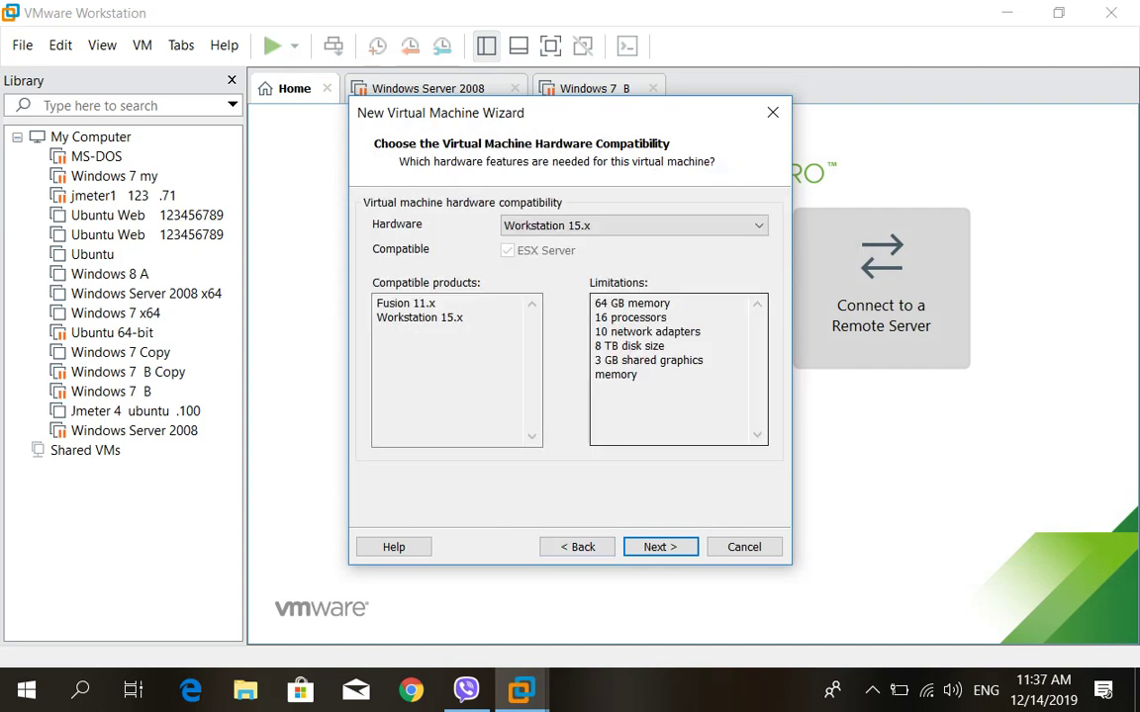
- Choose E:\ISO\Win7ENSP1 best one.iso as the installer disc image instead
click(678, 396)
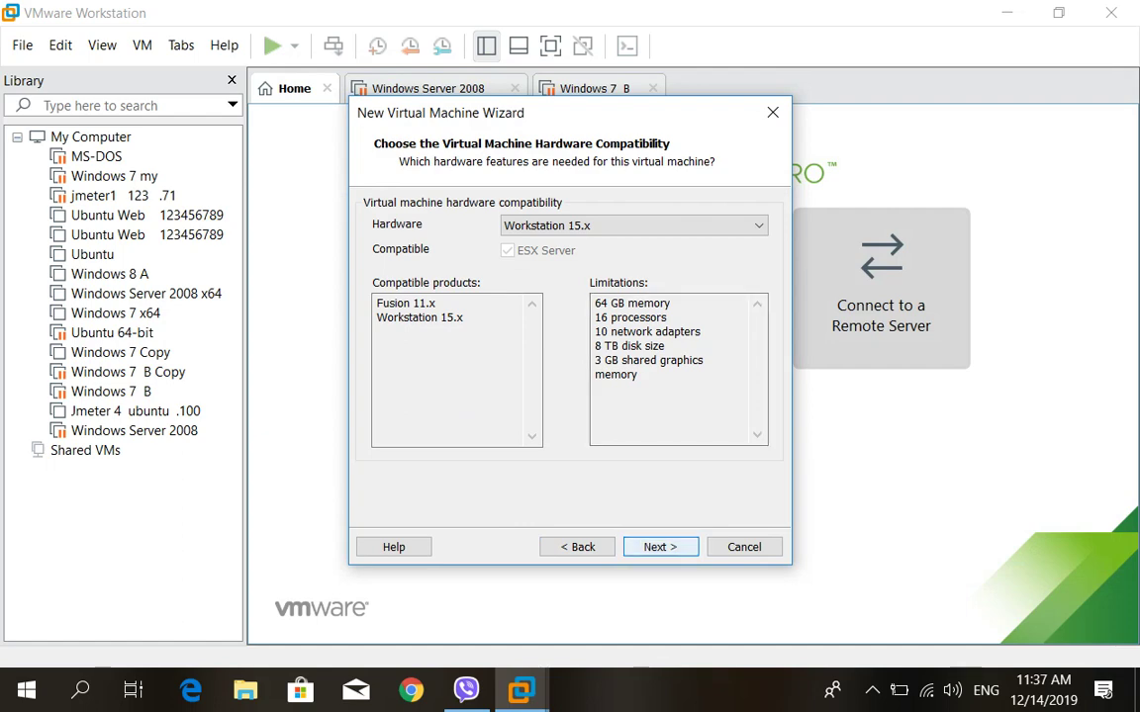
key(Return)
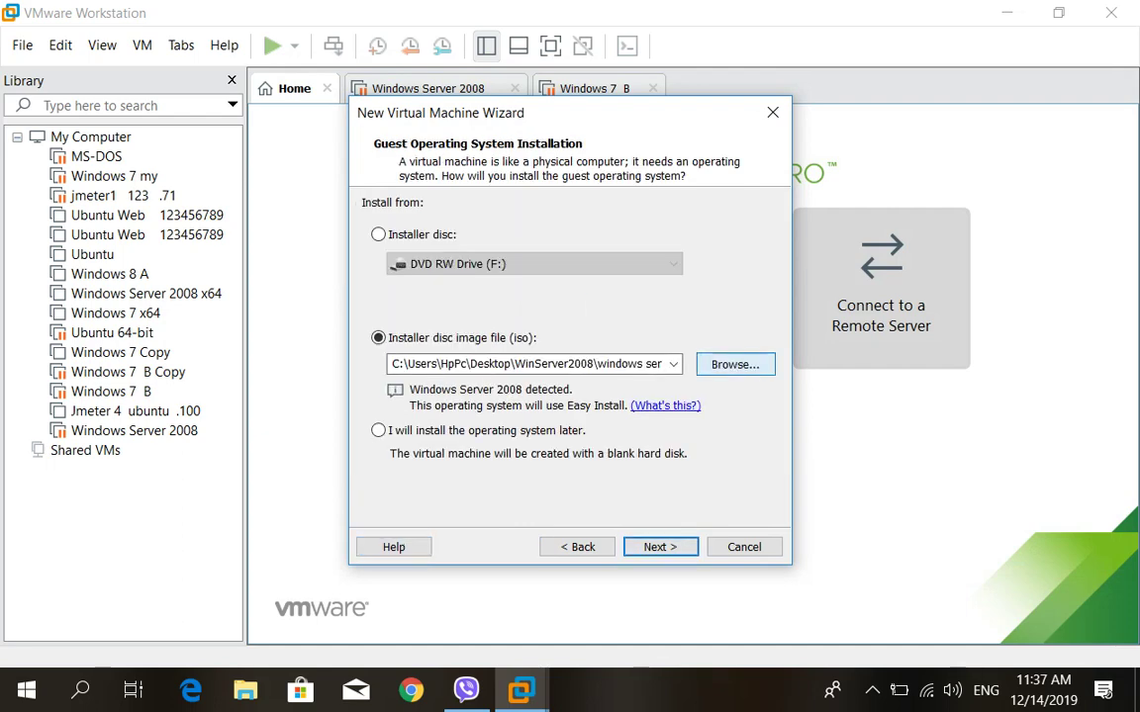
click(734, 364)
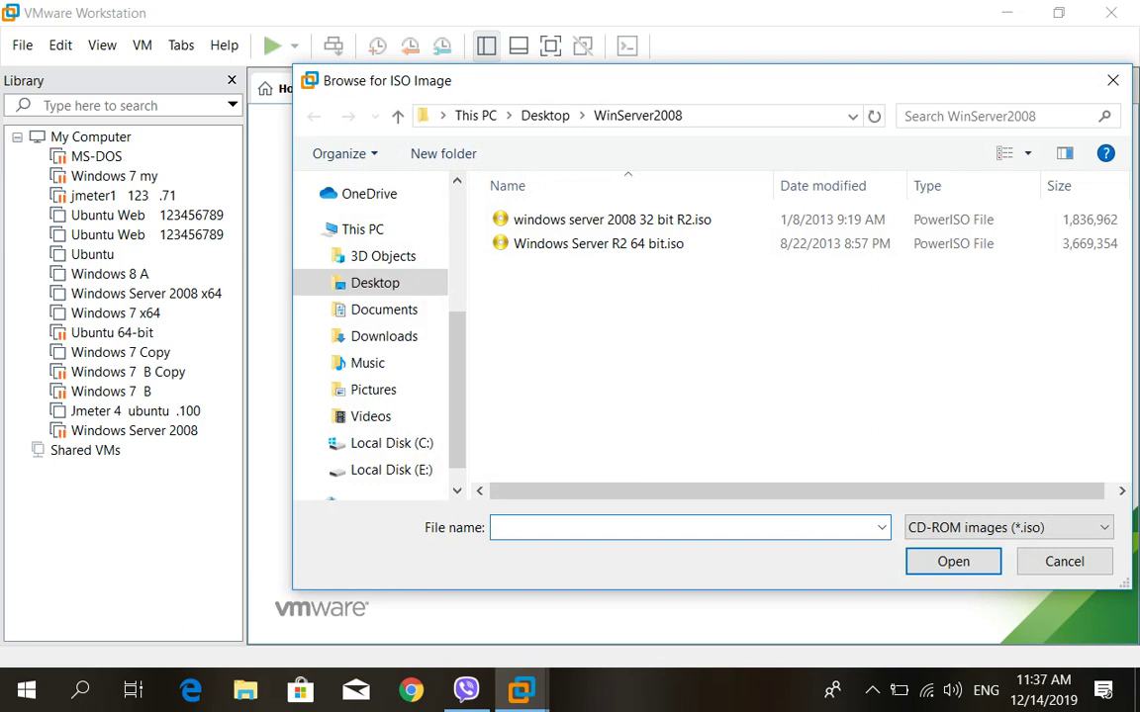
click(391, 470)
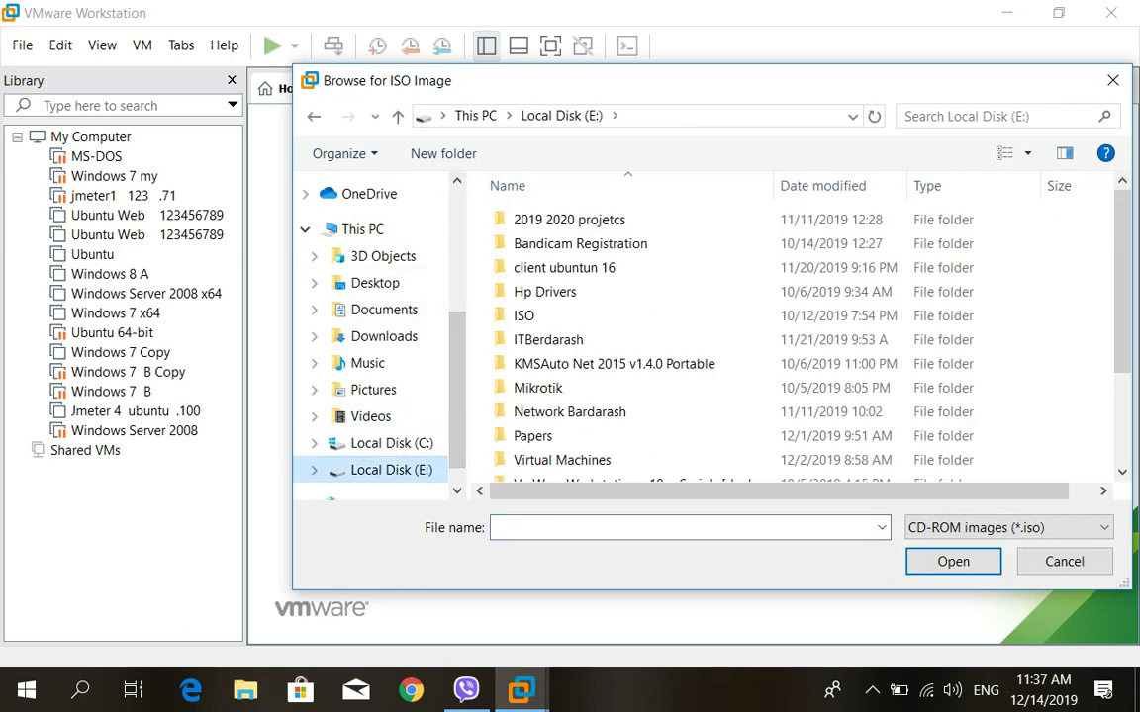
double_click(524, 316)
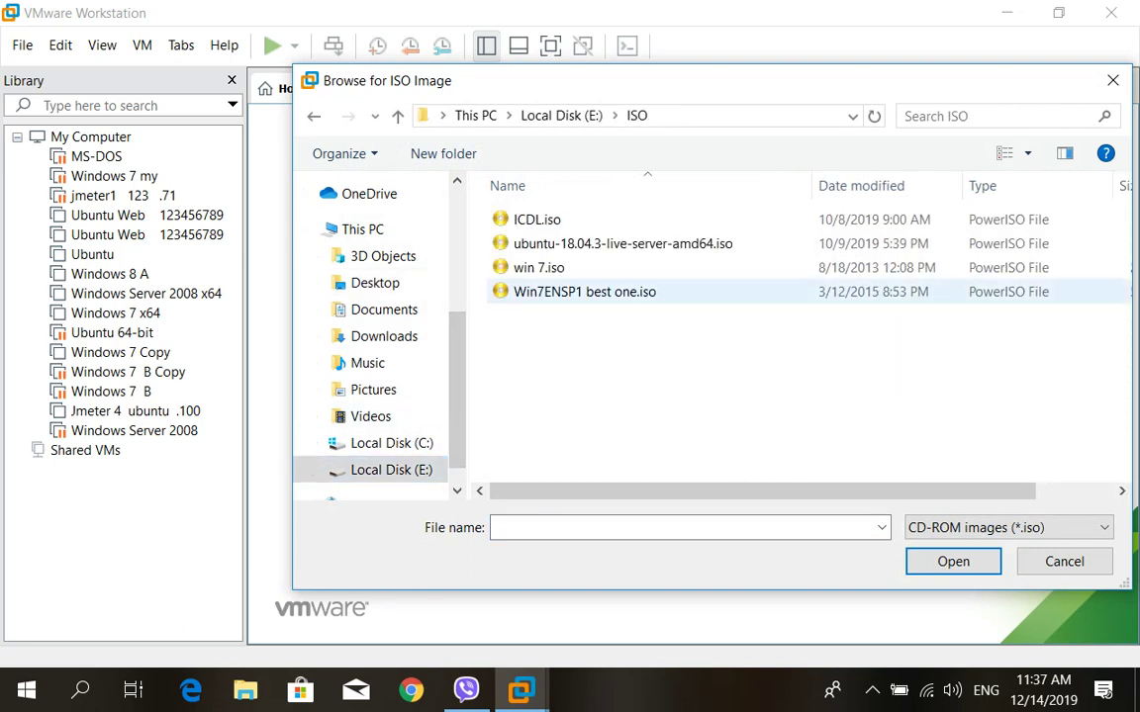
double_click(559, 292)
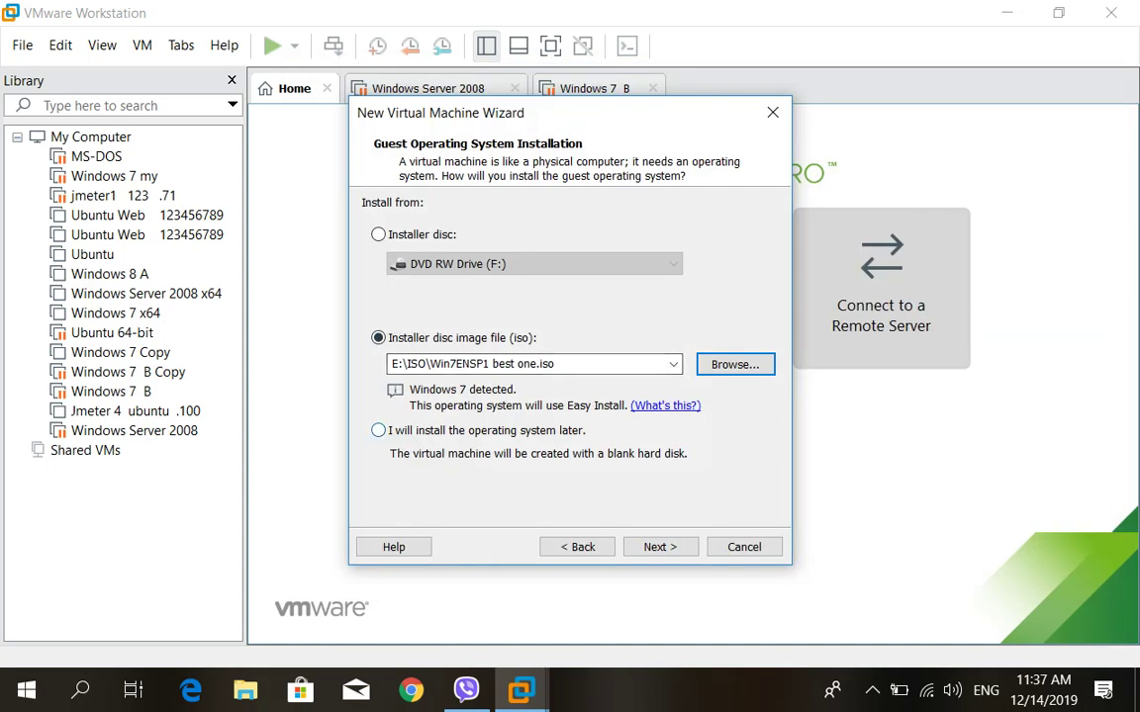
- Pick Windows 7 Ultimate as the Easy Install edition
key(Return)
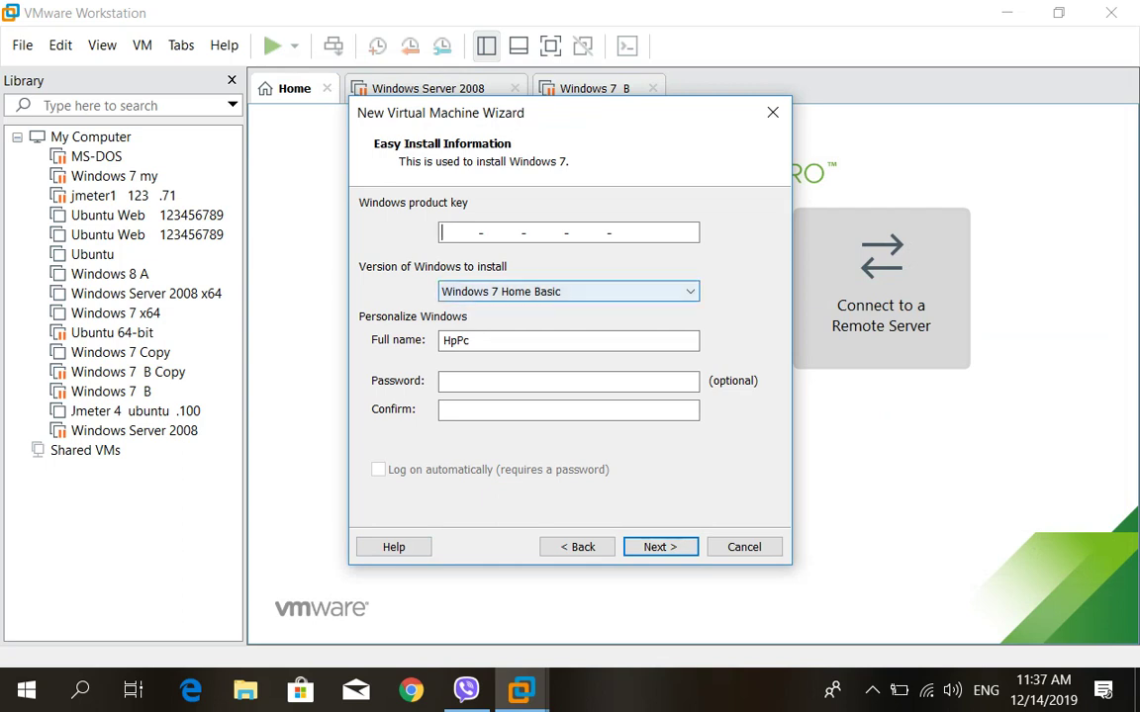
click(569, 291)
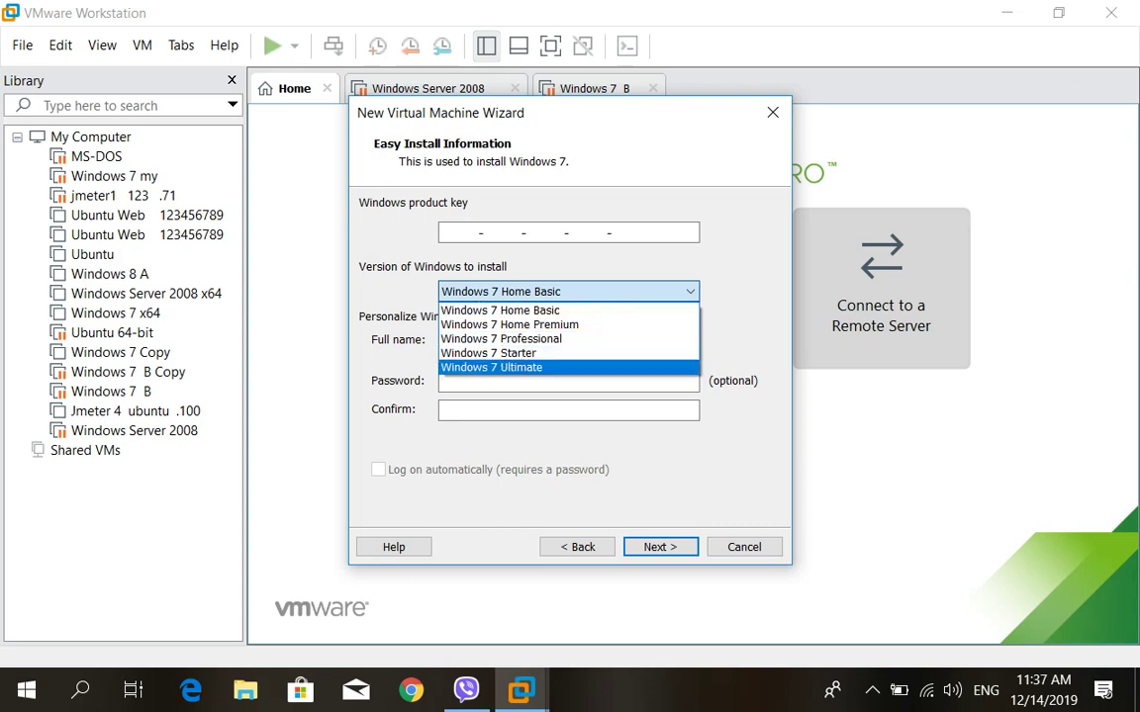
key(Return)
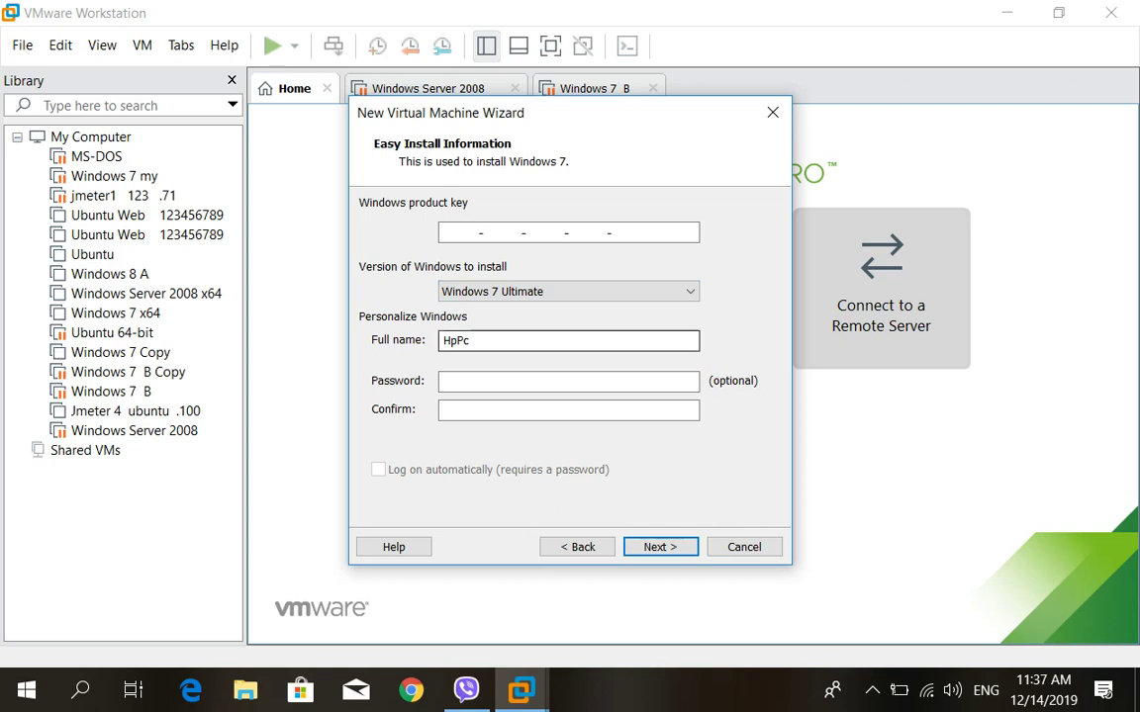
- Enter a new full name and a confirmed account password, then continue without a product key
key(Tab)
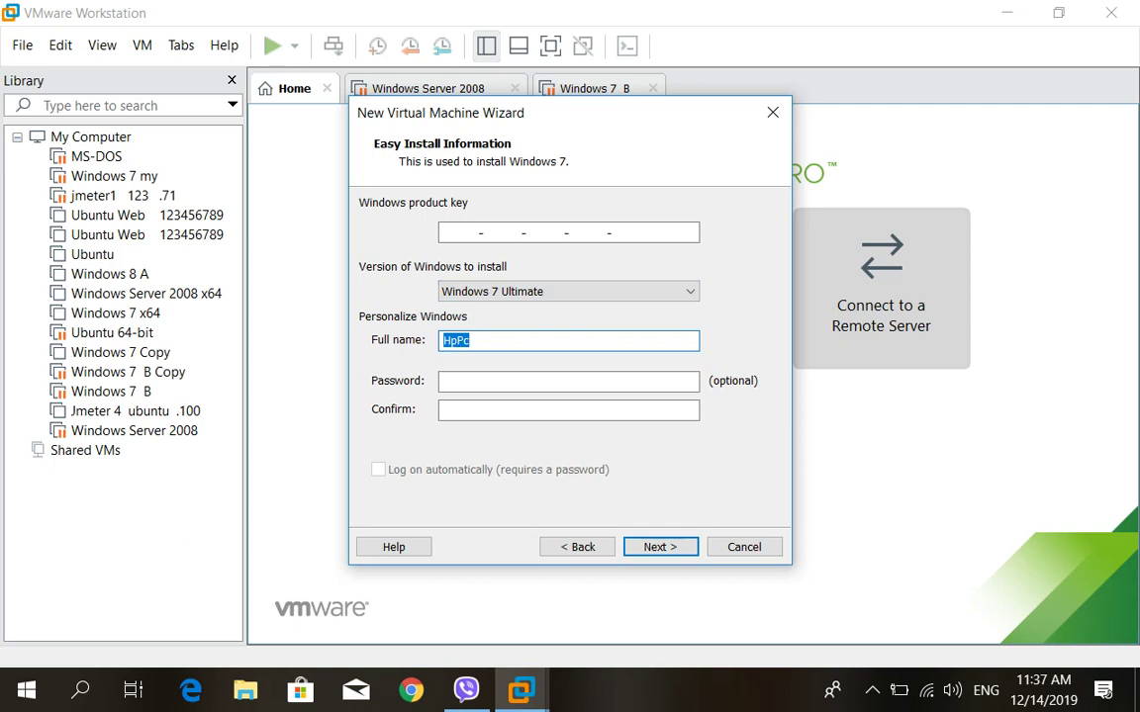
text(kani)
click(568, 381)
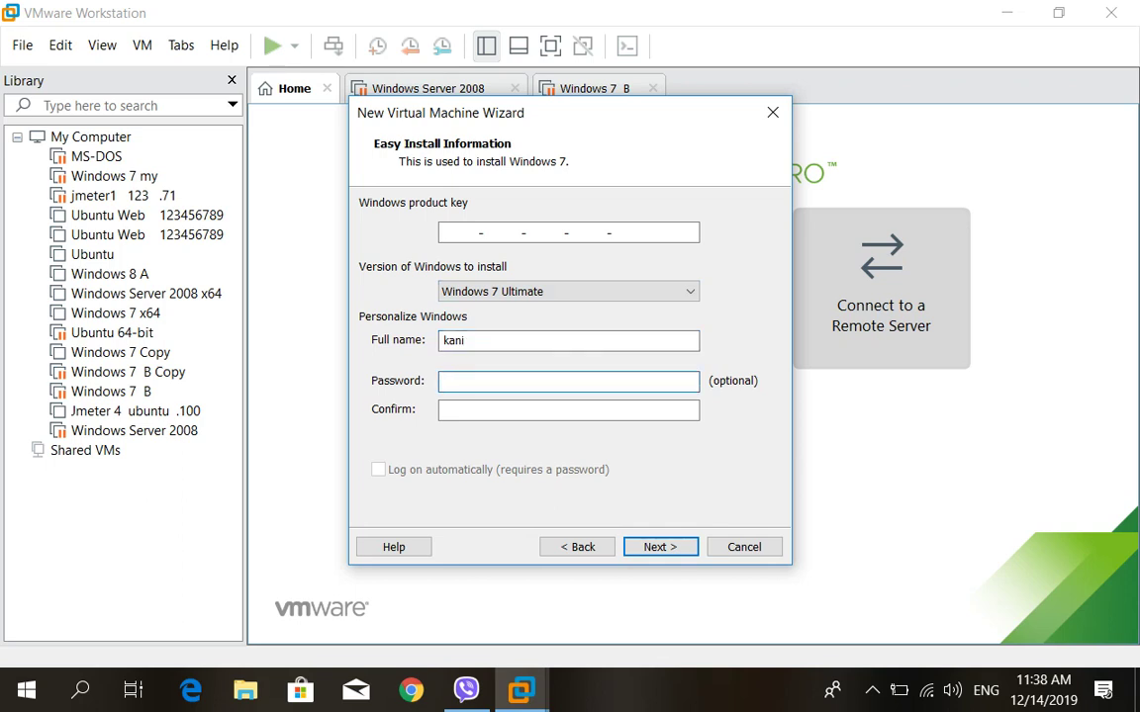
text(123)
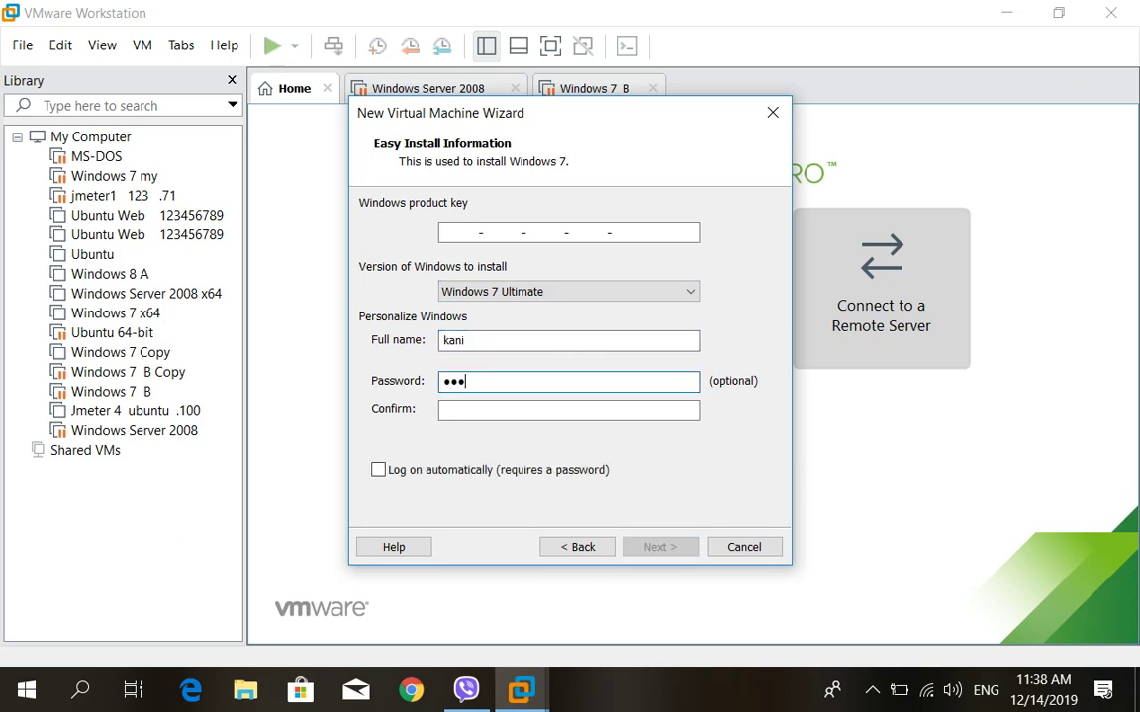
key(Tab)
text(123)
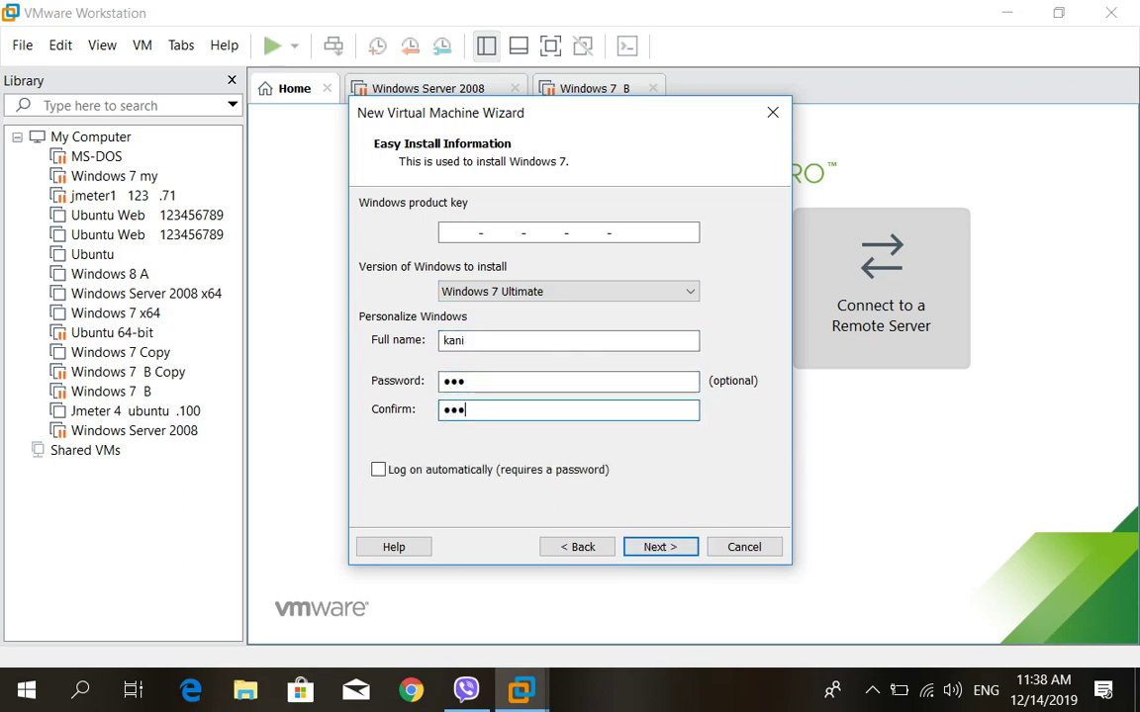
key(Return)
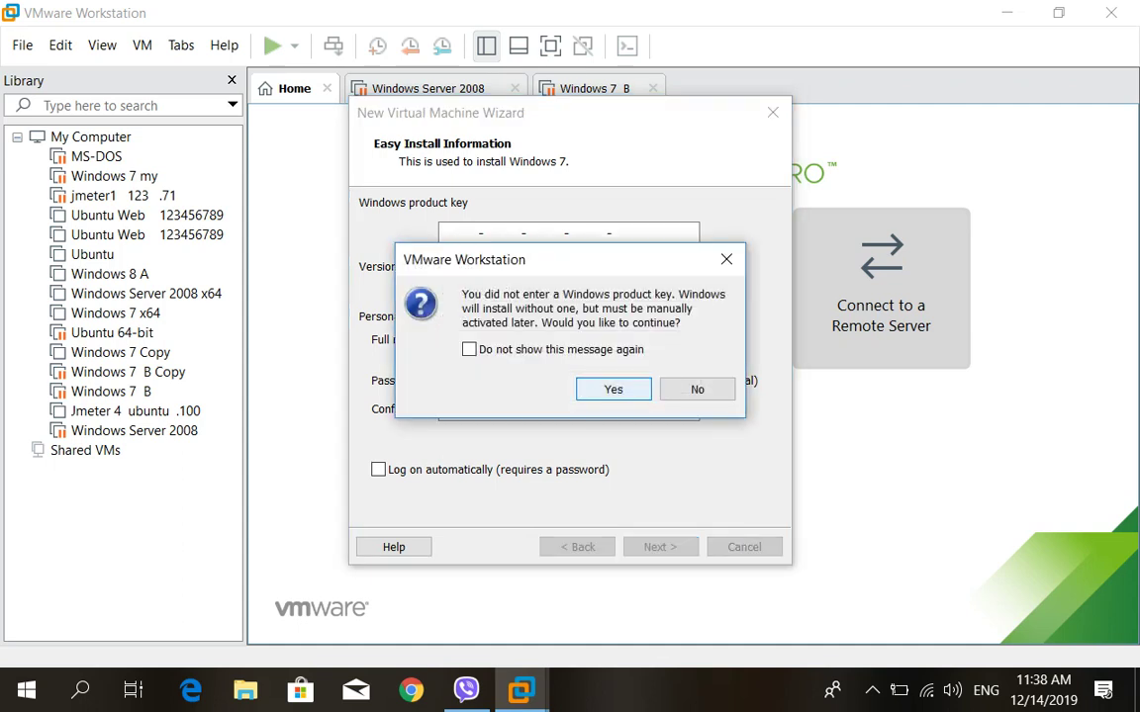
key(Return)
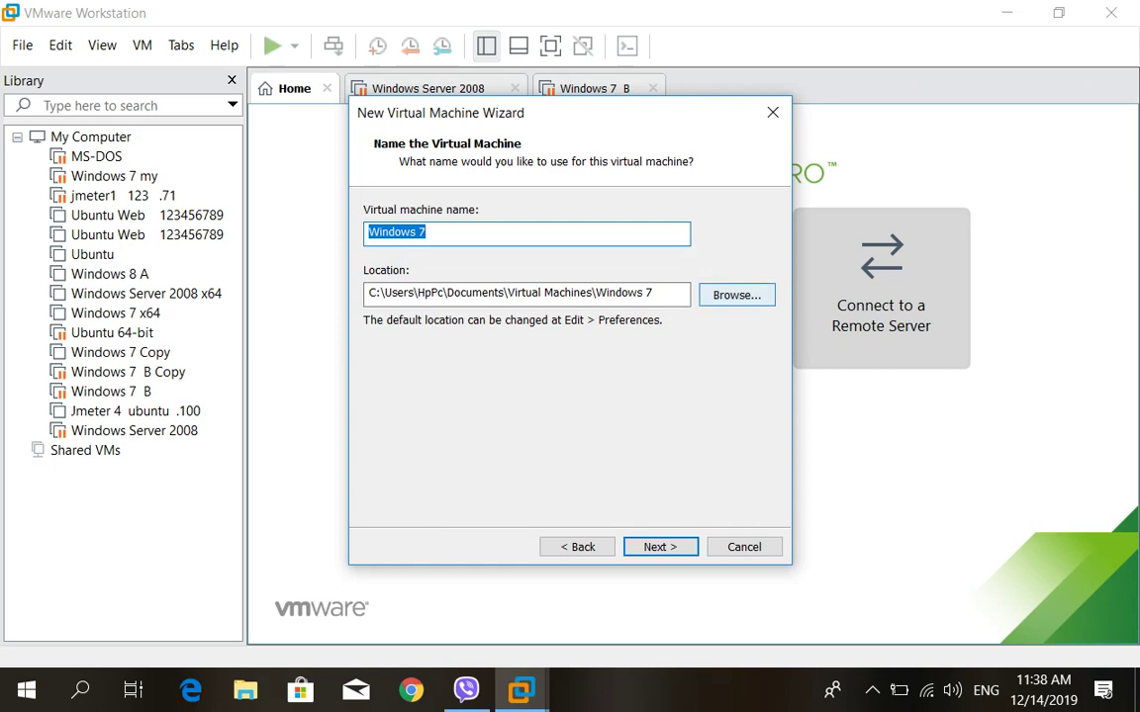
- Store the Windows 7 VM in the E:\Windows 7 folder and continue to processor settings
click(736, 295)
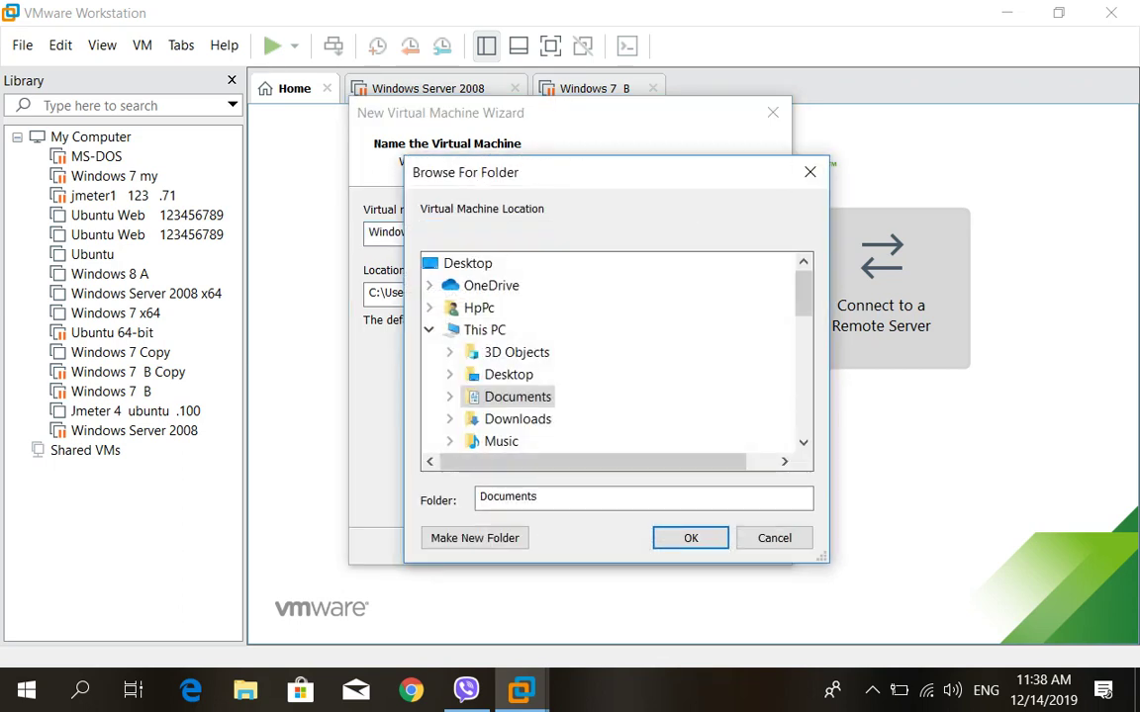
scroll(613, 351, down, 5)
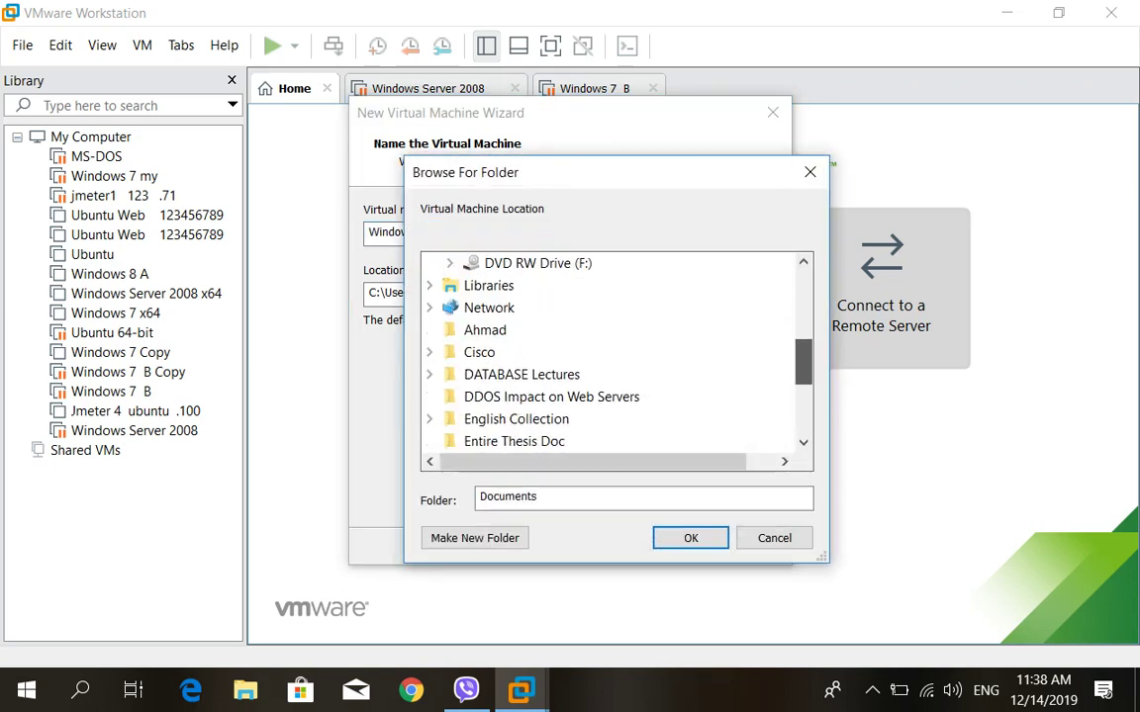
scroll(613, 351, down, 3)
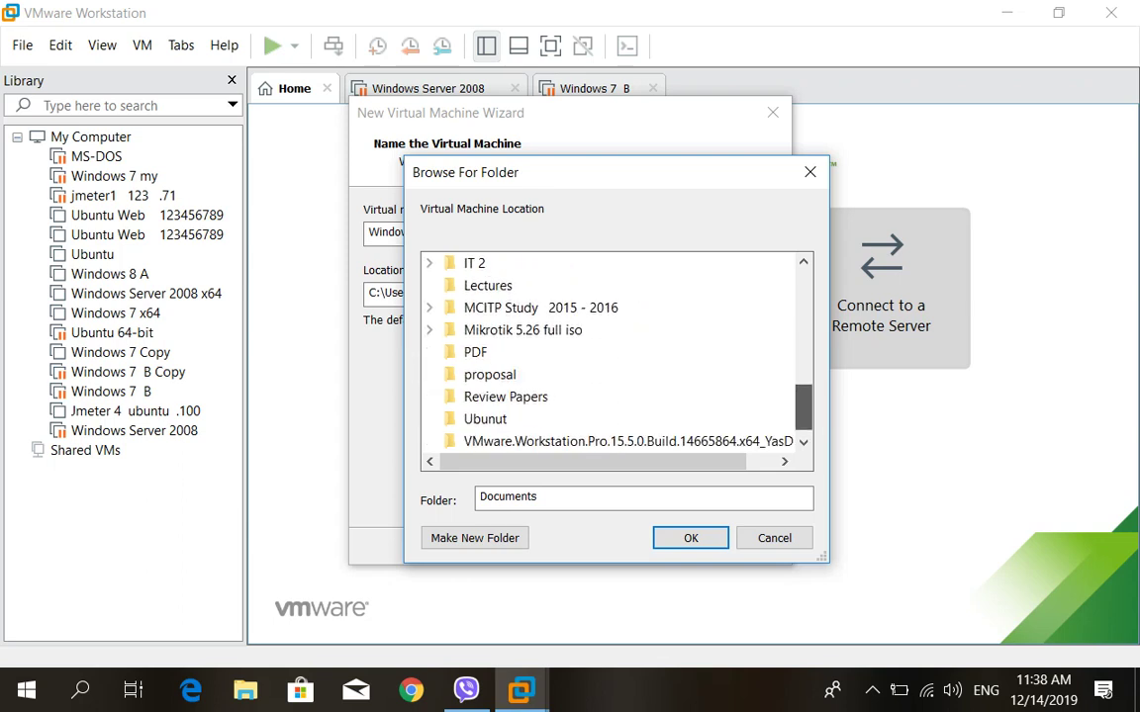
scroll(554, 332, up, 5)
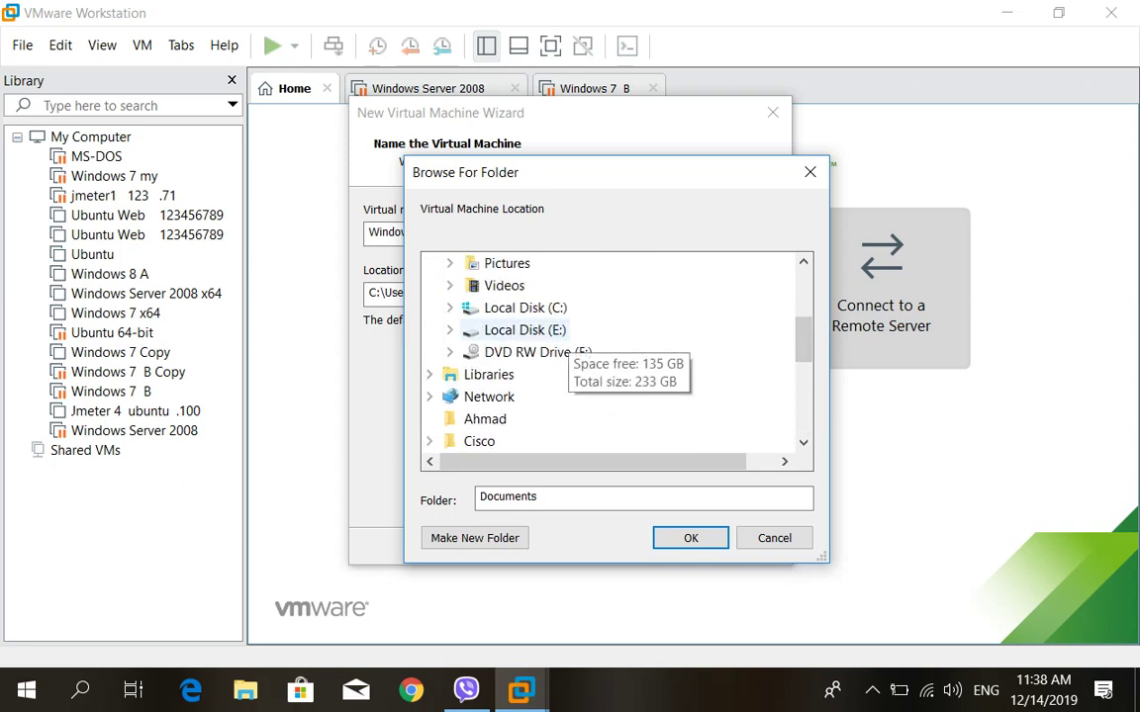
double_click(524, 330)
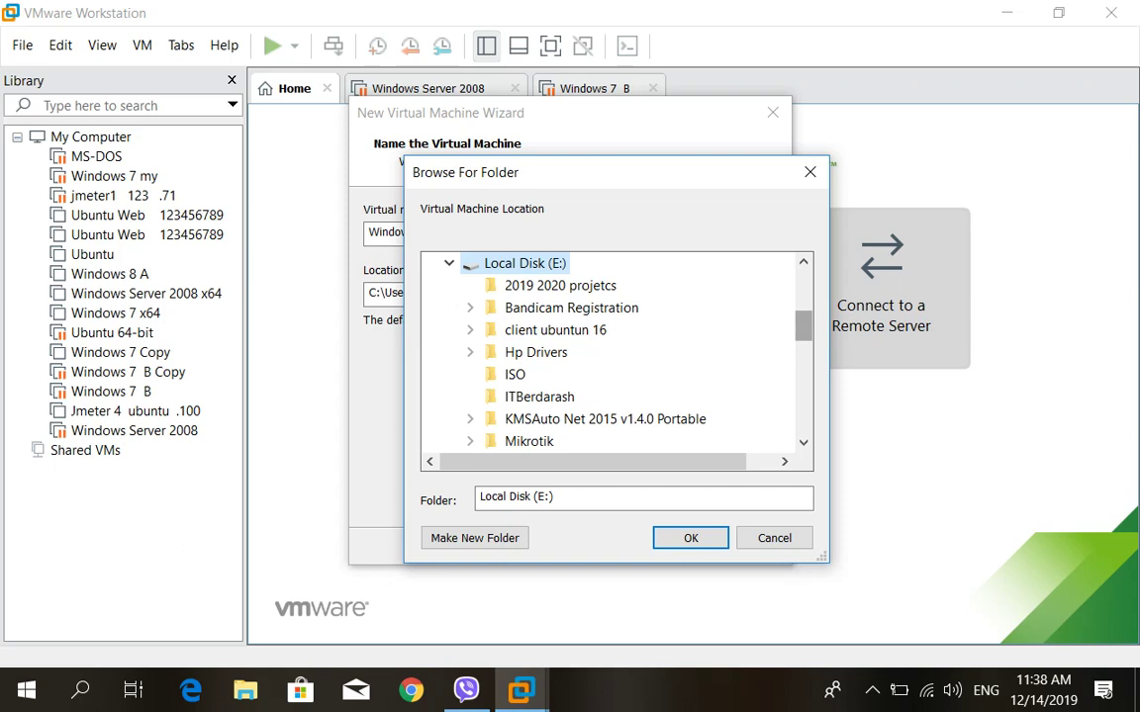
scroll(613, 352, down, 3)
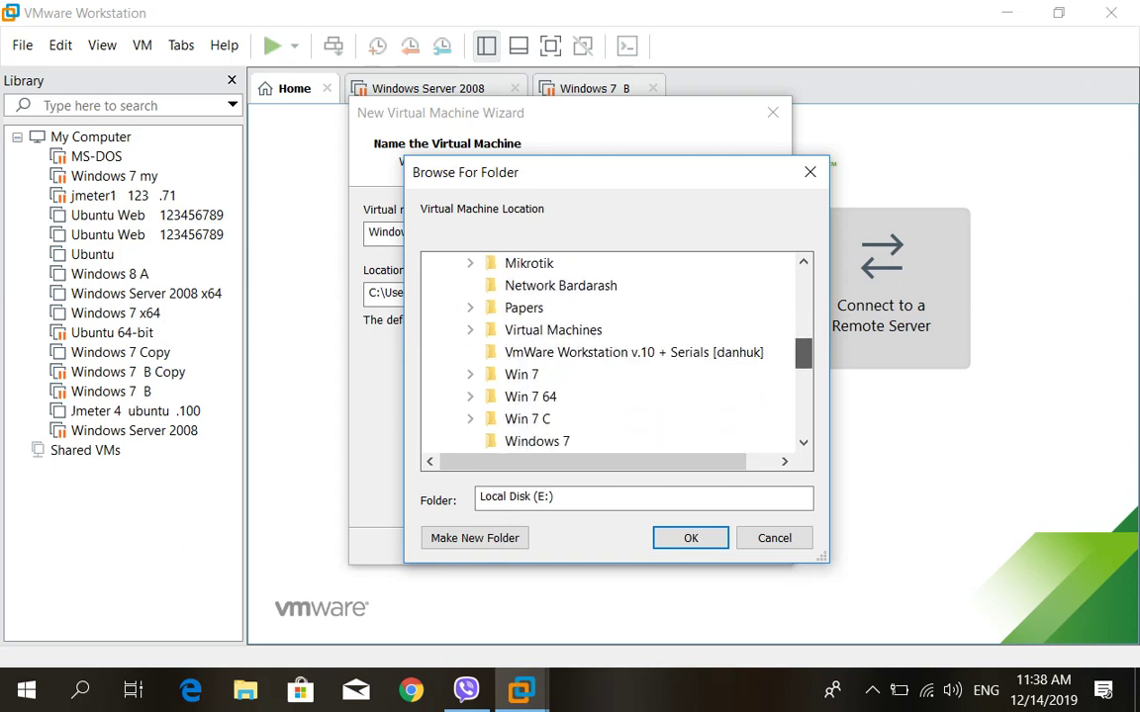
click(537, 441)
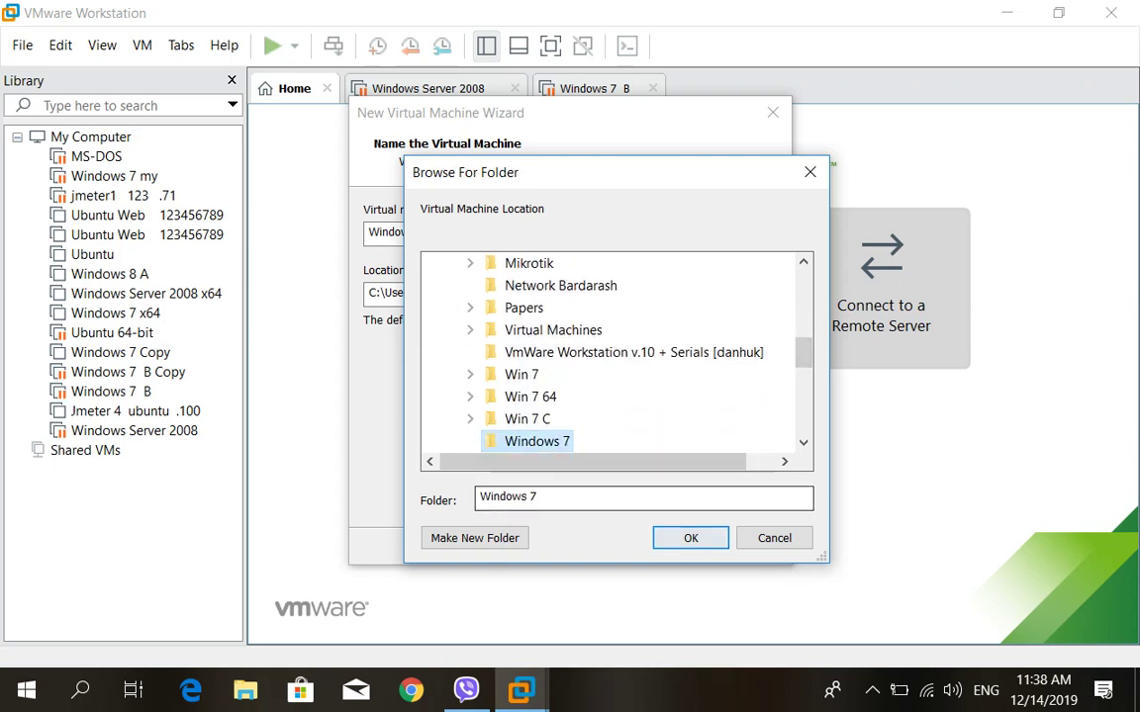
key(Return)
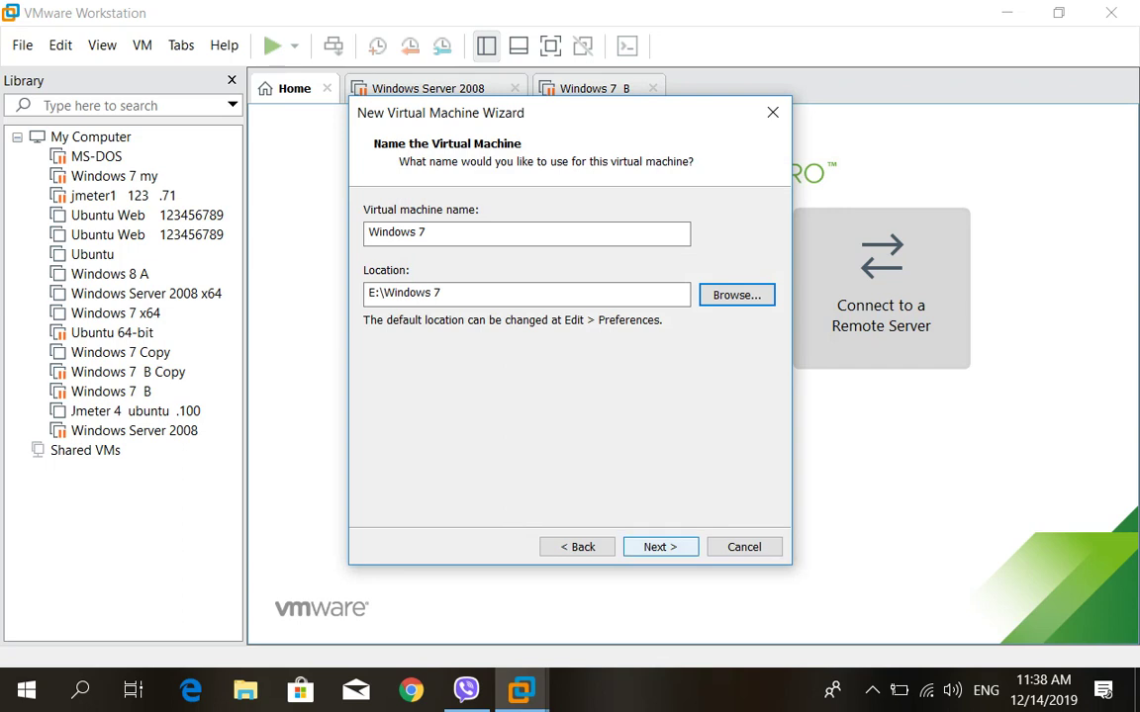
key(Return)
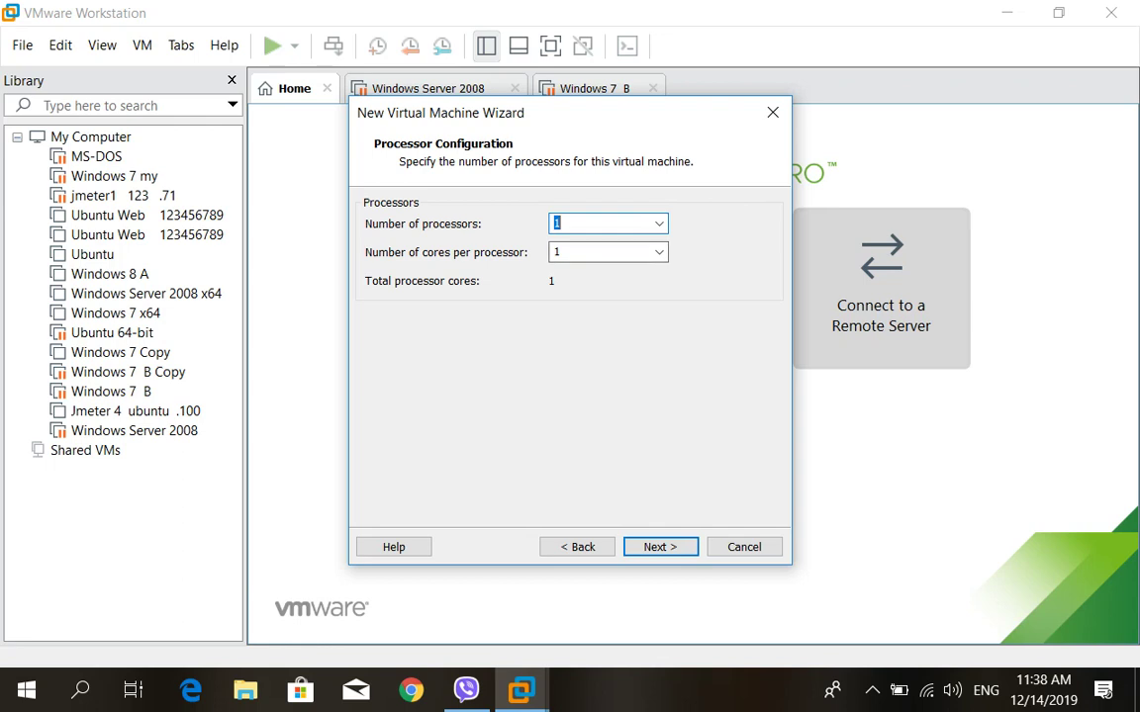
- Set 2 cores per processor and continue to the memory page
key(Tab)
key(alt+Down)
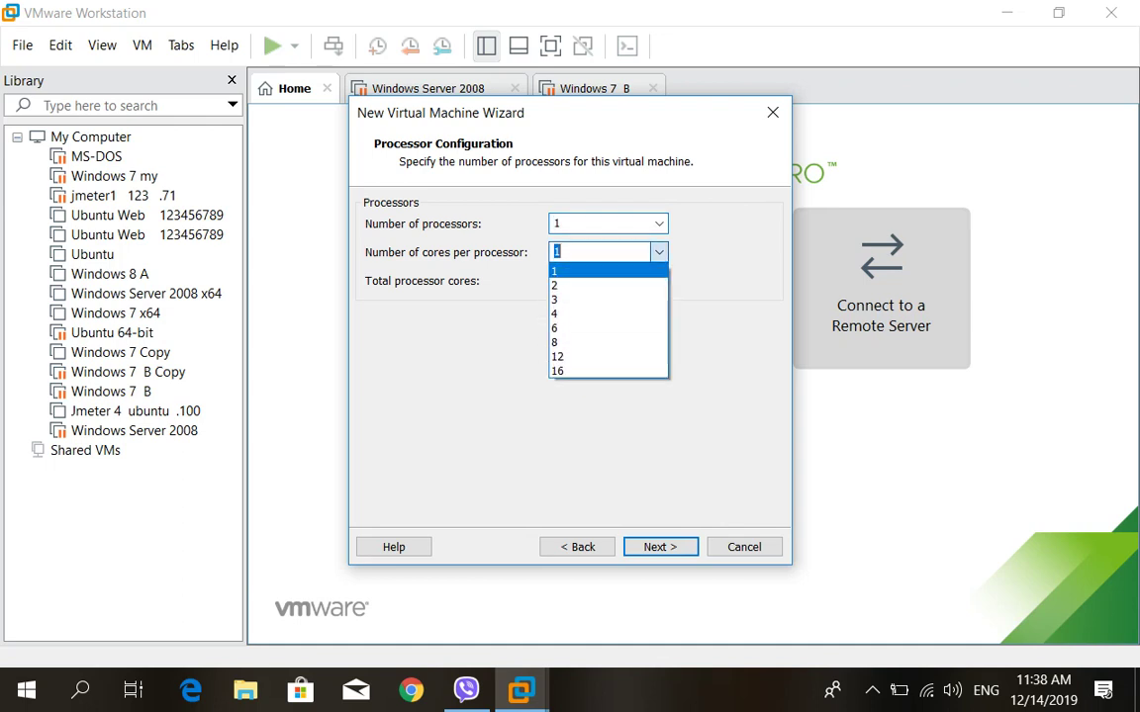
key(Down)
key(Return)
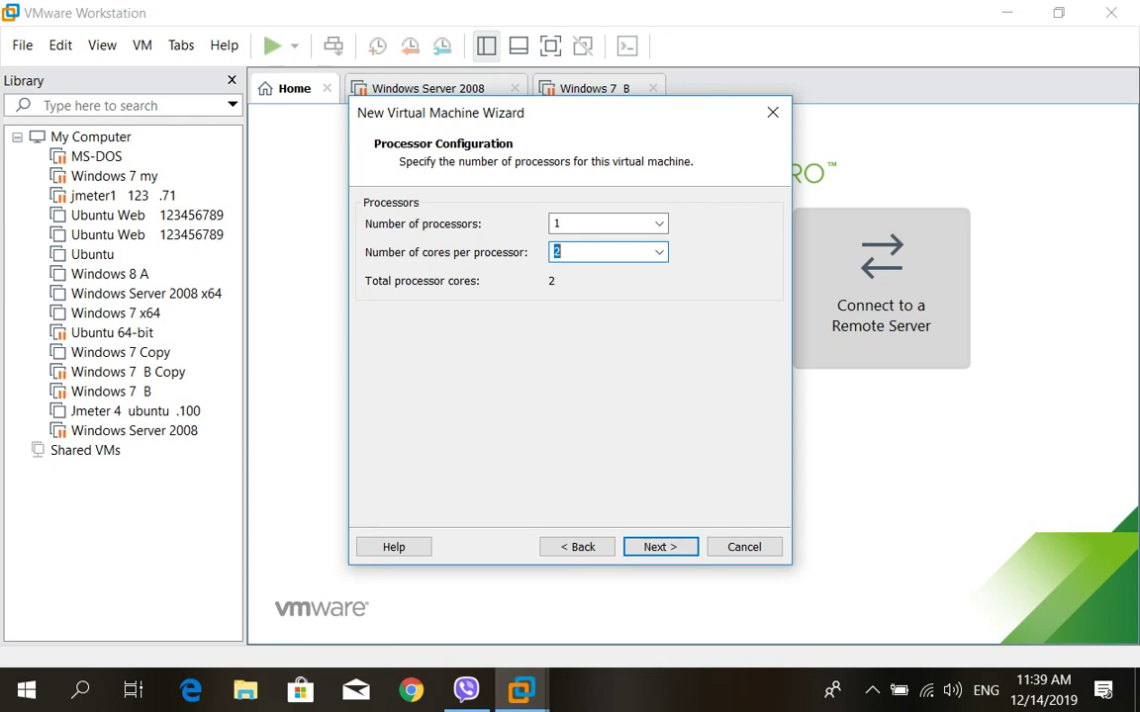
key(Return)
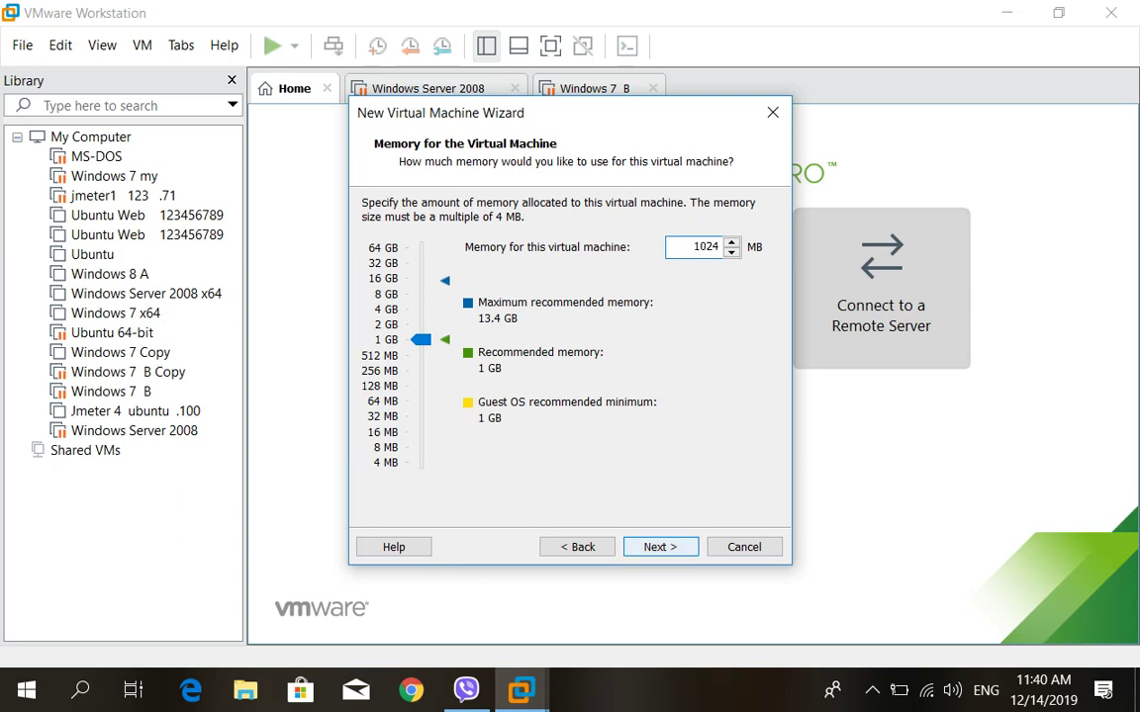
- Accept the defaults: 1024 MB memory, NAT networking, LSI Logic SAS controller and SCSI disk type
key(Return)
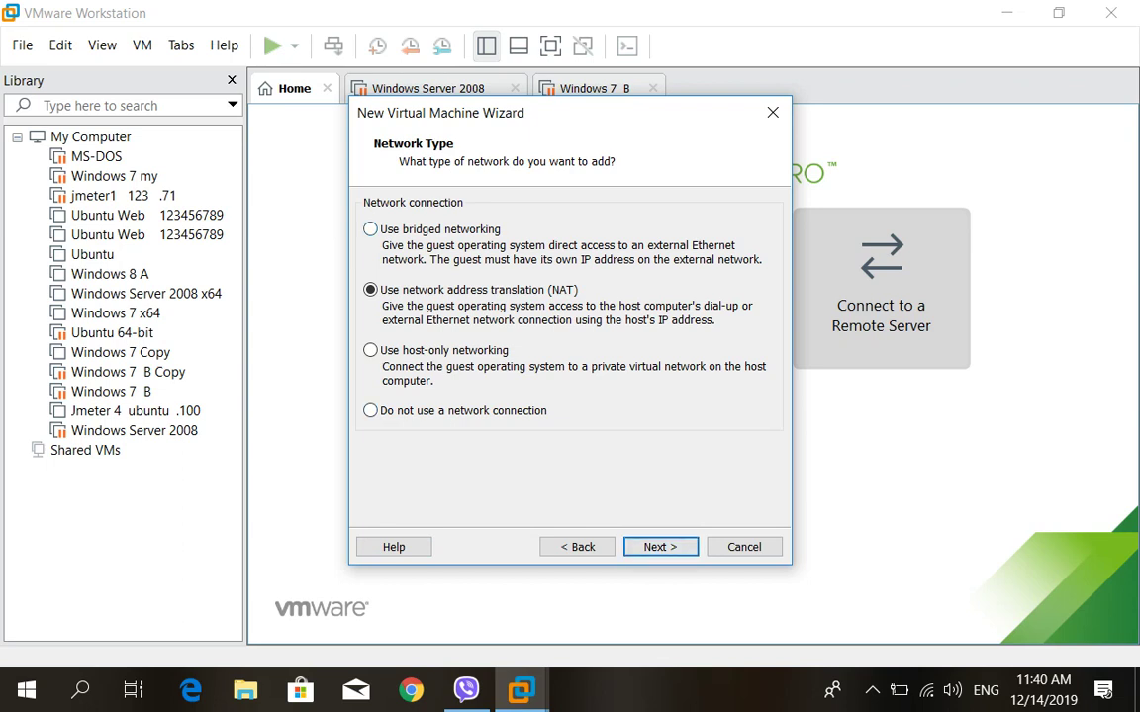
key(Return)
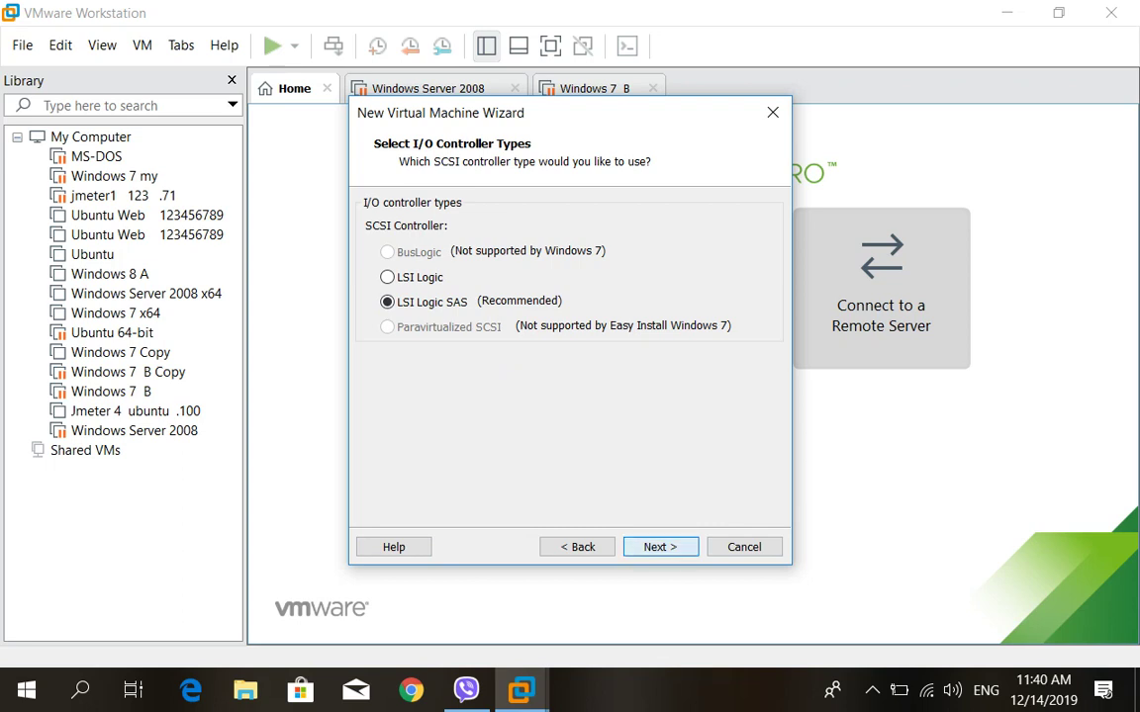
key(Return)
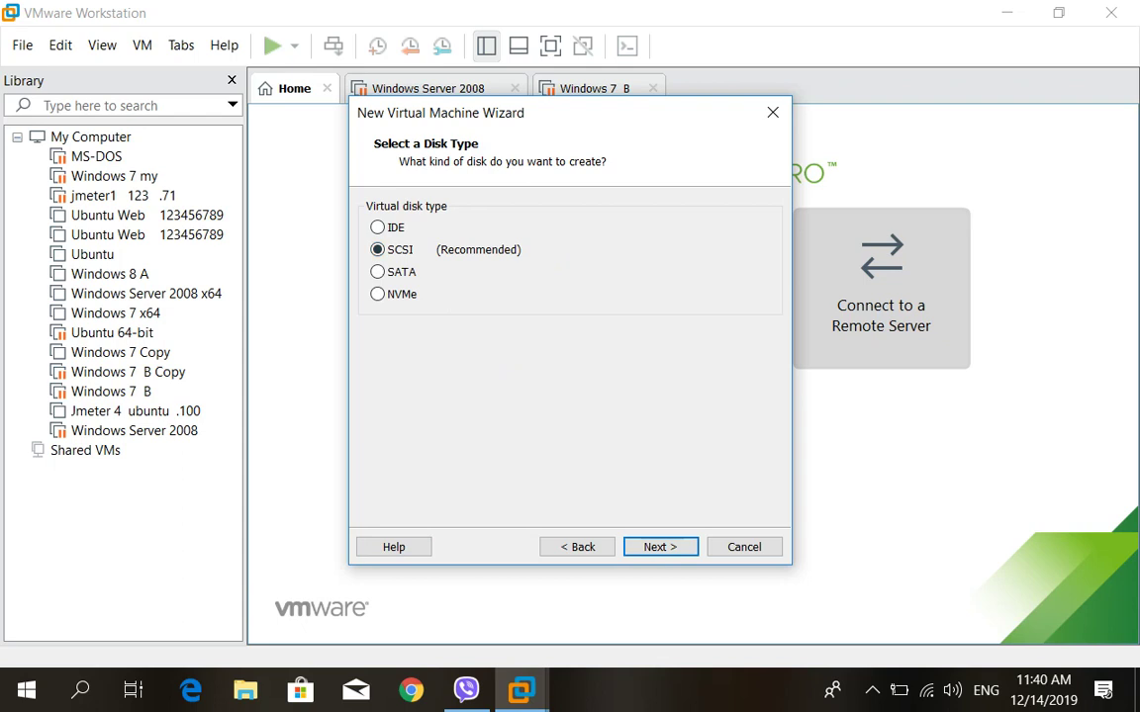
key(Return)
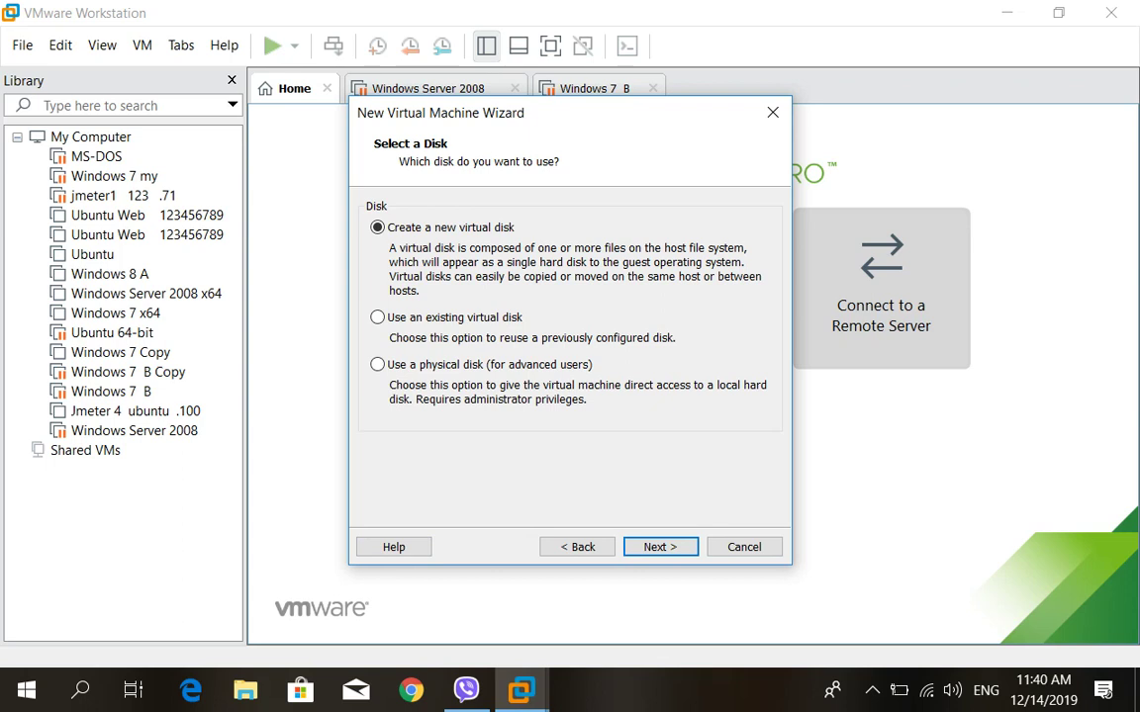
- Create a new 20 GB virtual disk stored as a single file, keeping the Windows 7.vmdk name
key(Return)
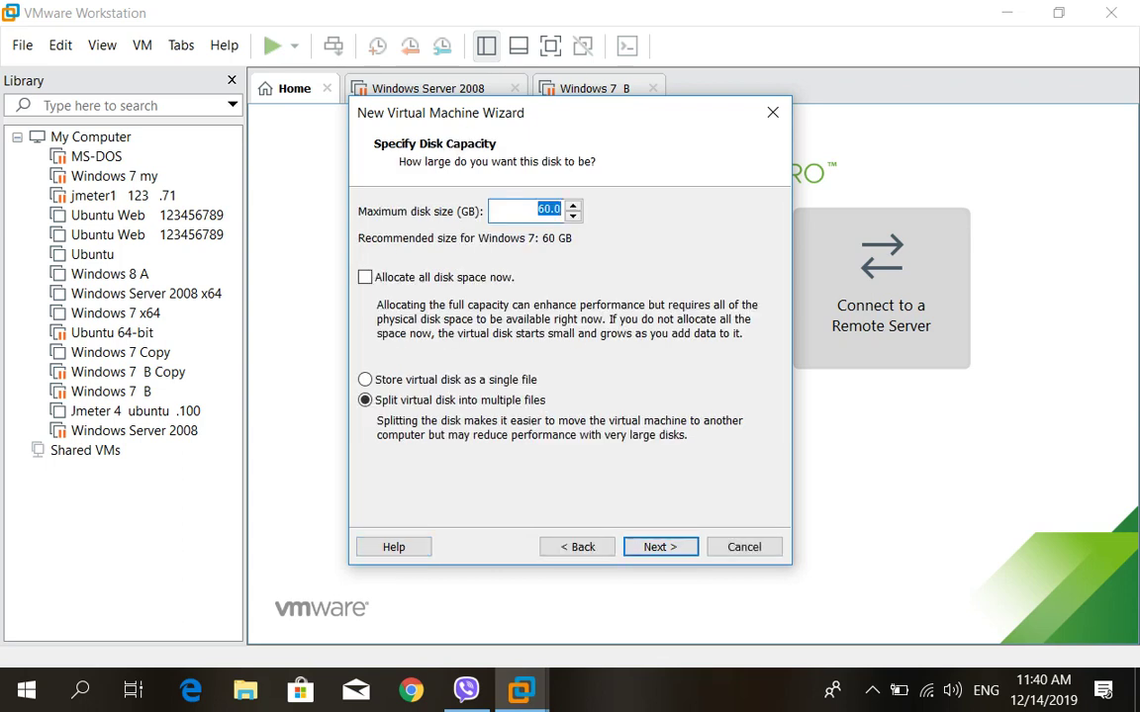
click(543, 209)
key(BackSpace)
text(2)
click(365, 379)
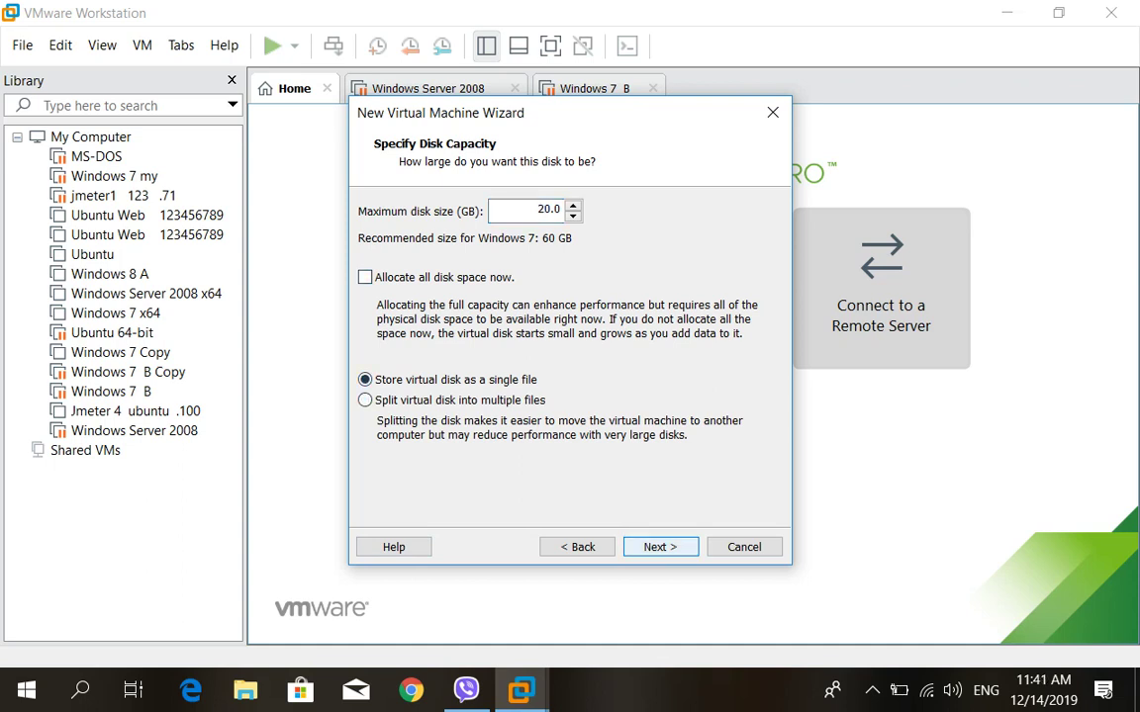
key(Return)
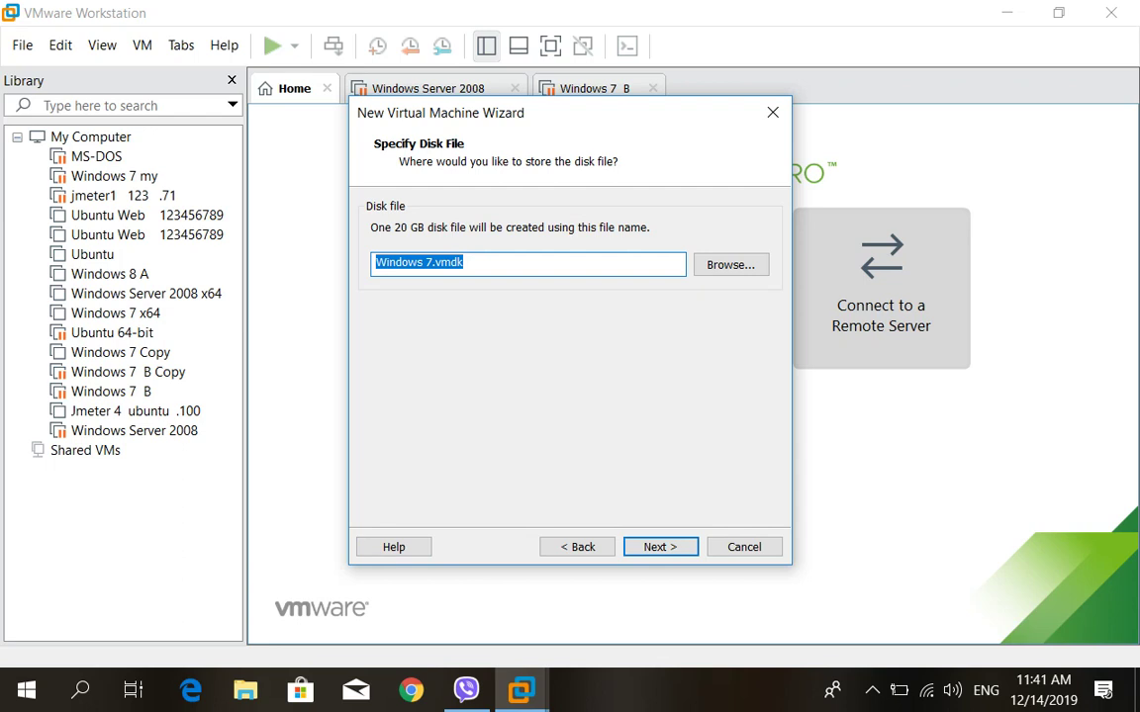
click(458, 262)
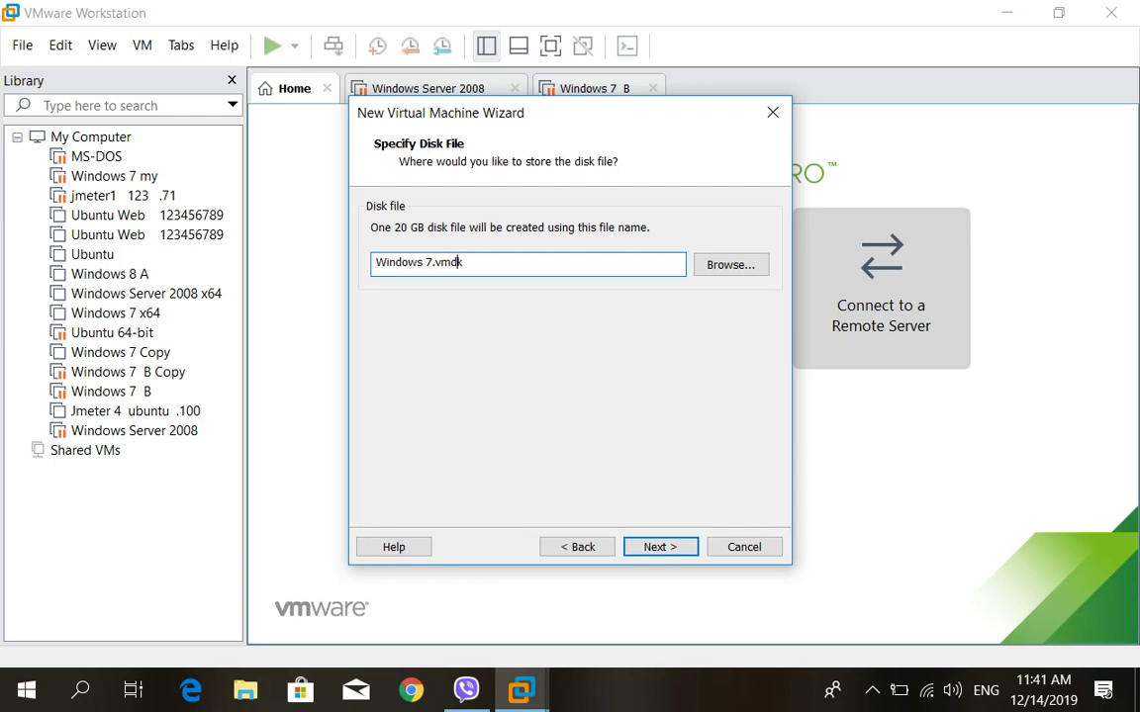
click(659, 547)
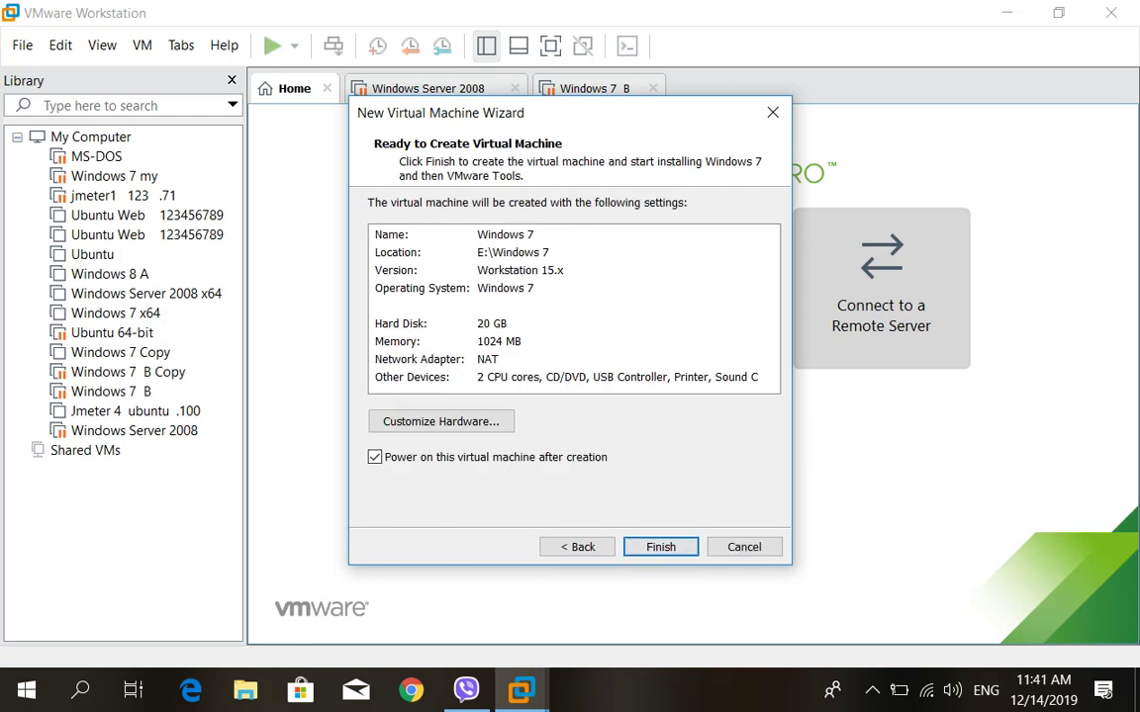
- Finish the wizard so the Windows 7 VM (1 GB, 2 processors, 20 GB disk) is created
key(Return)
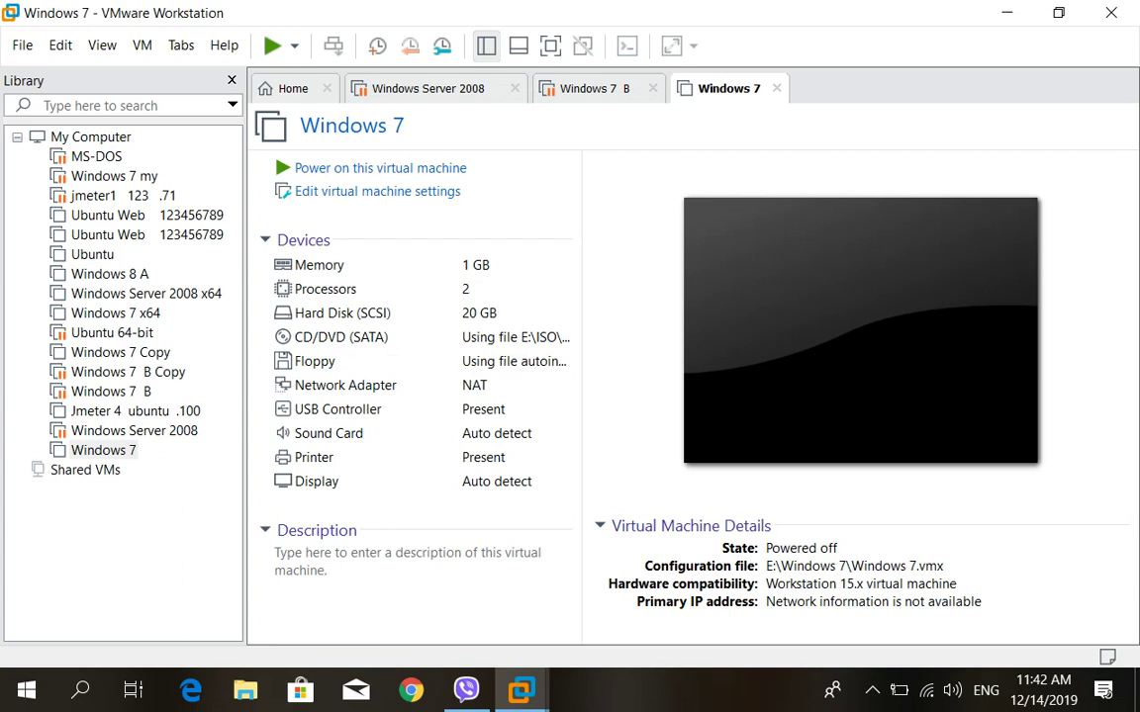
- Power on the Windows 7 VM with Ctrl+B so Easy Install boots Windows
key(ctrl+b)
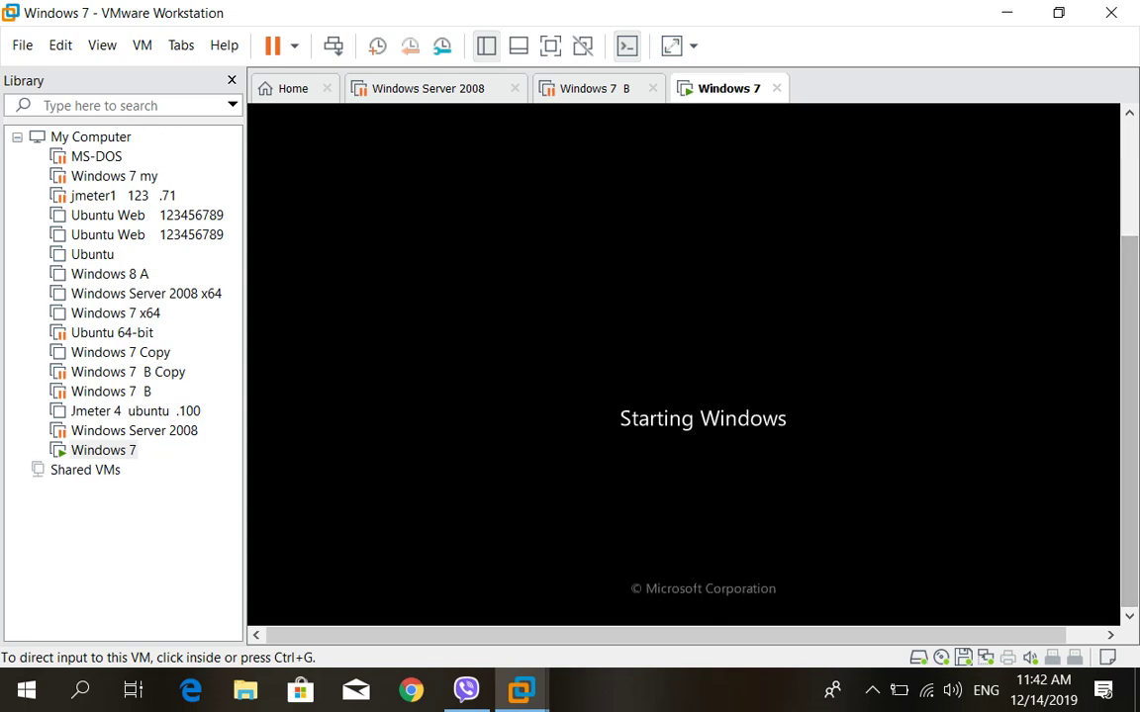
- Suspend the Windows 7 guest from its tab's Power menu while it boots
right_click(744, 91)
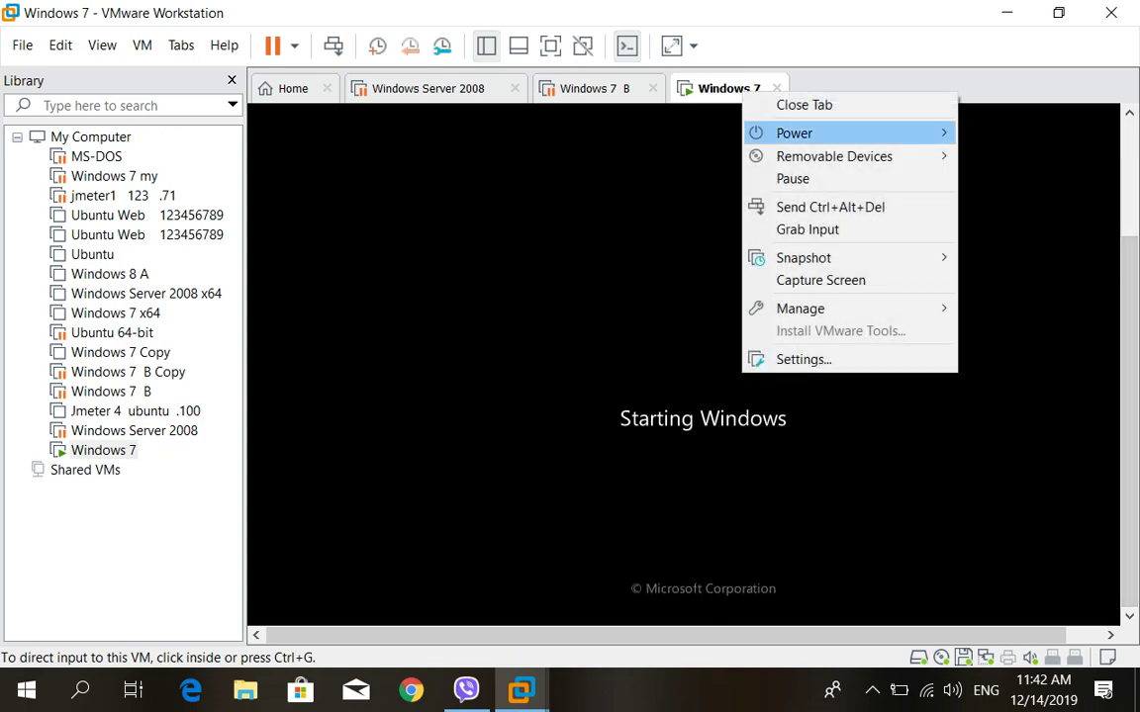
mouse_move(792, 133)
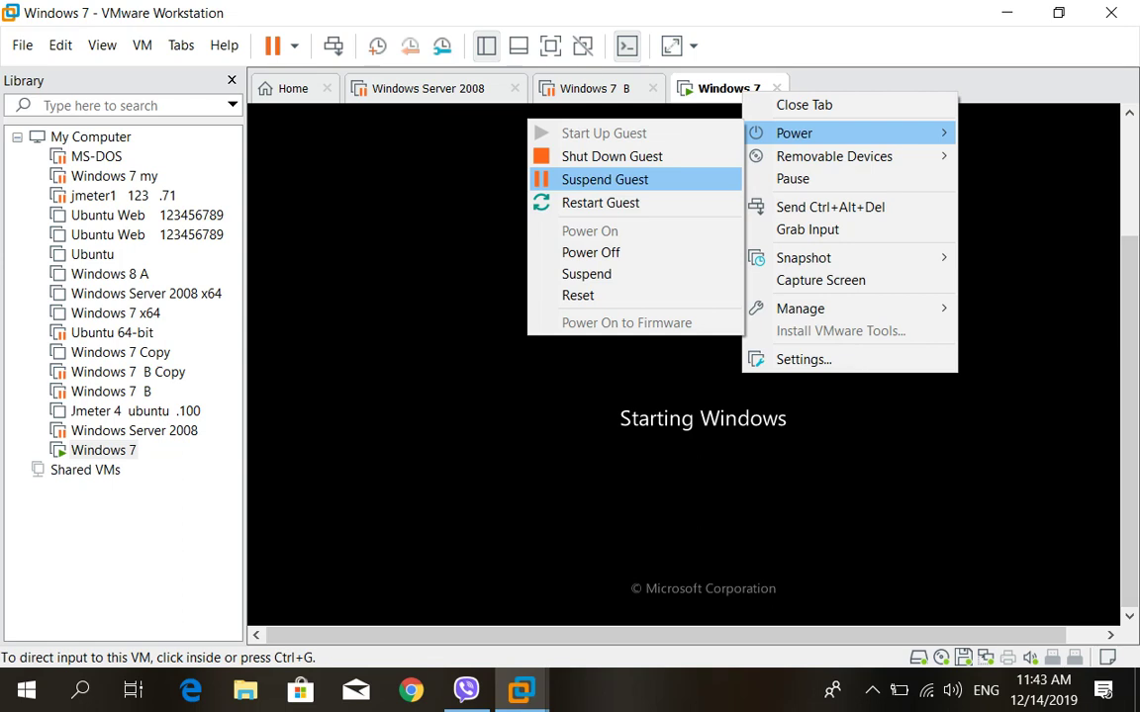
click(604, 179)
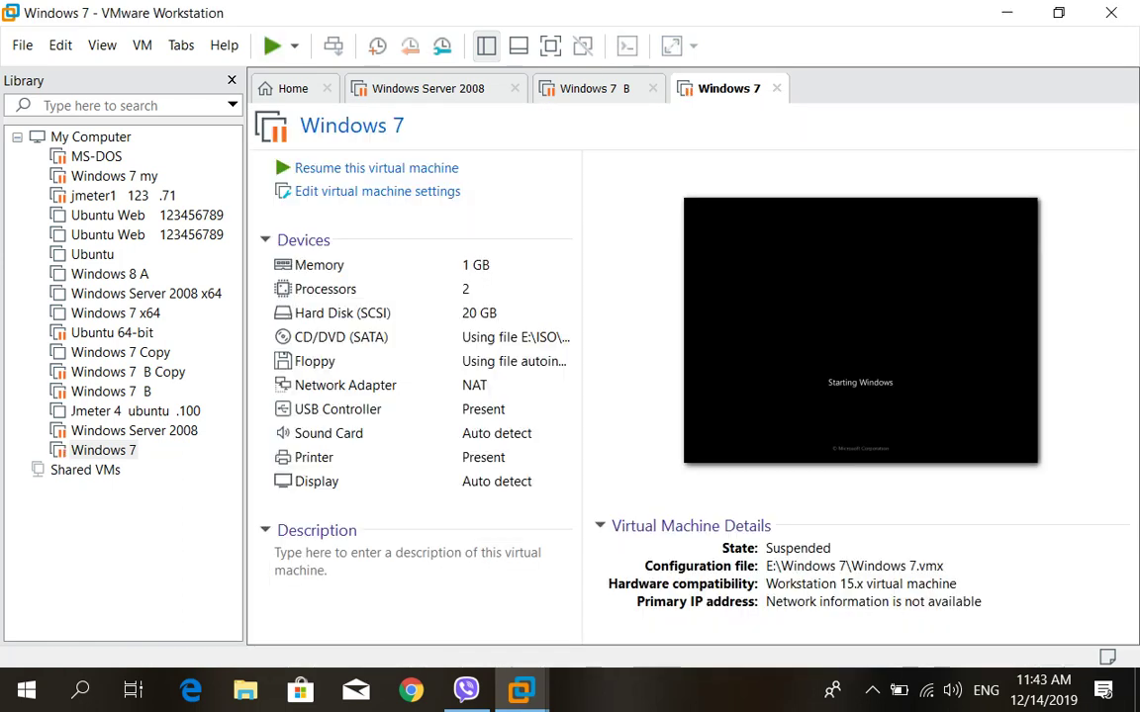